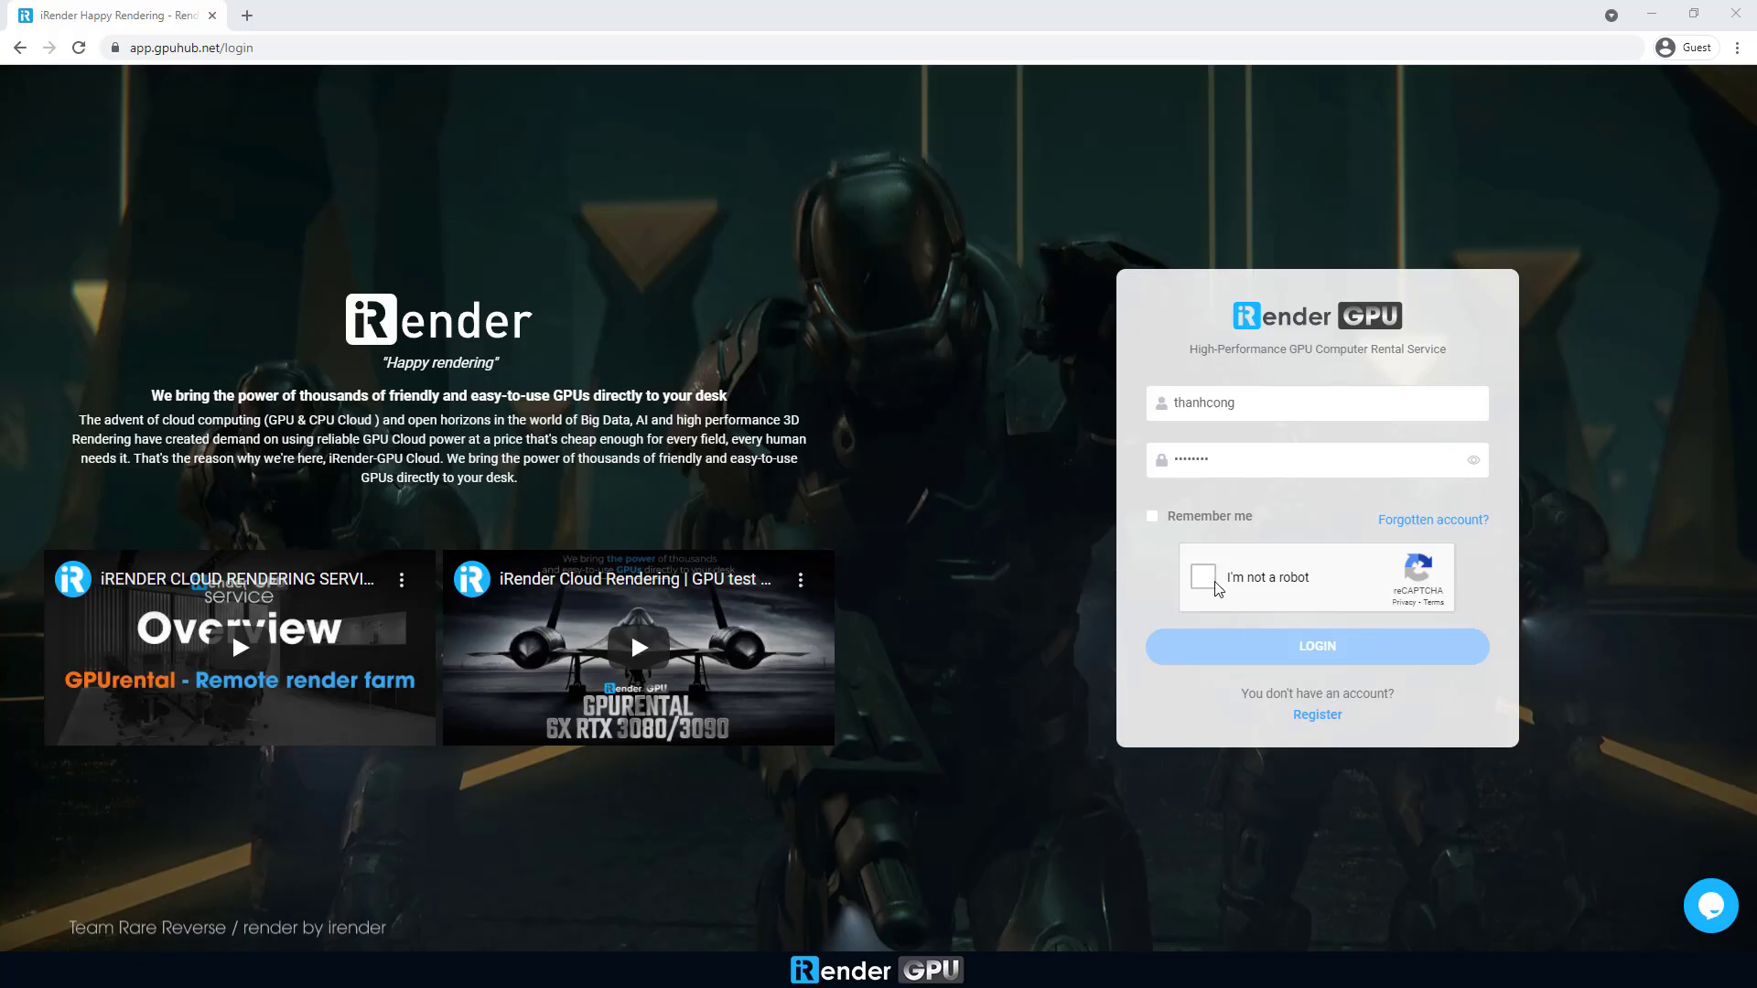
- Log into iRender and create a Single Card RTX 3090 image named 1xRTX3090
click(1215, 587)
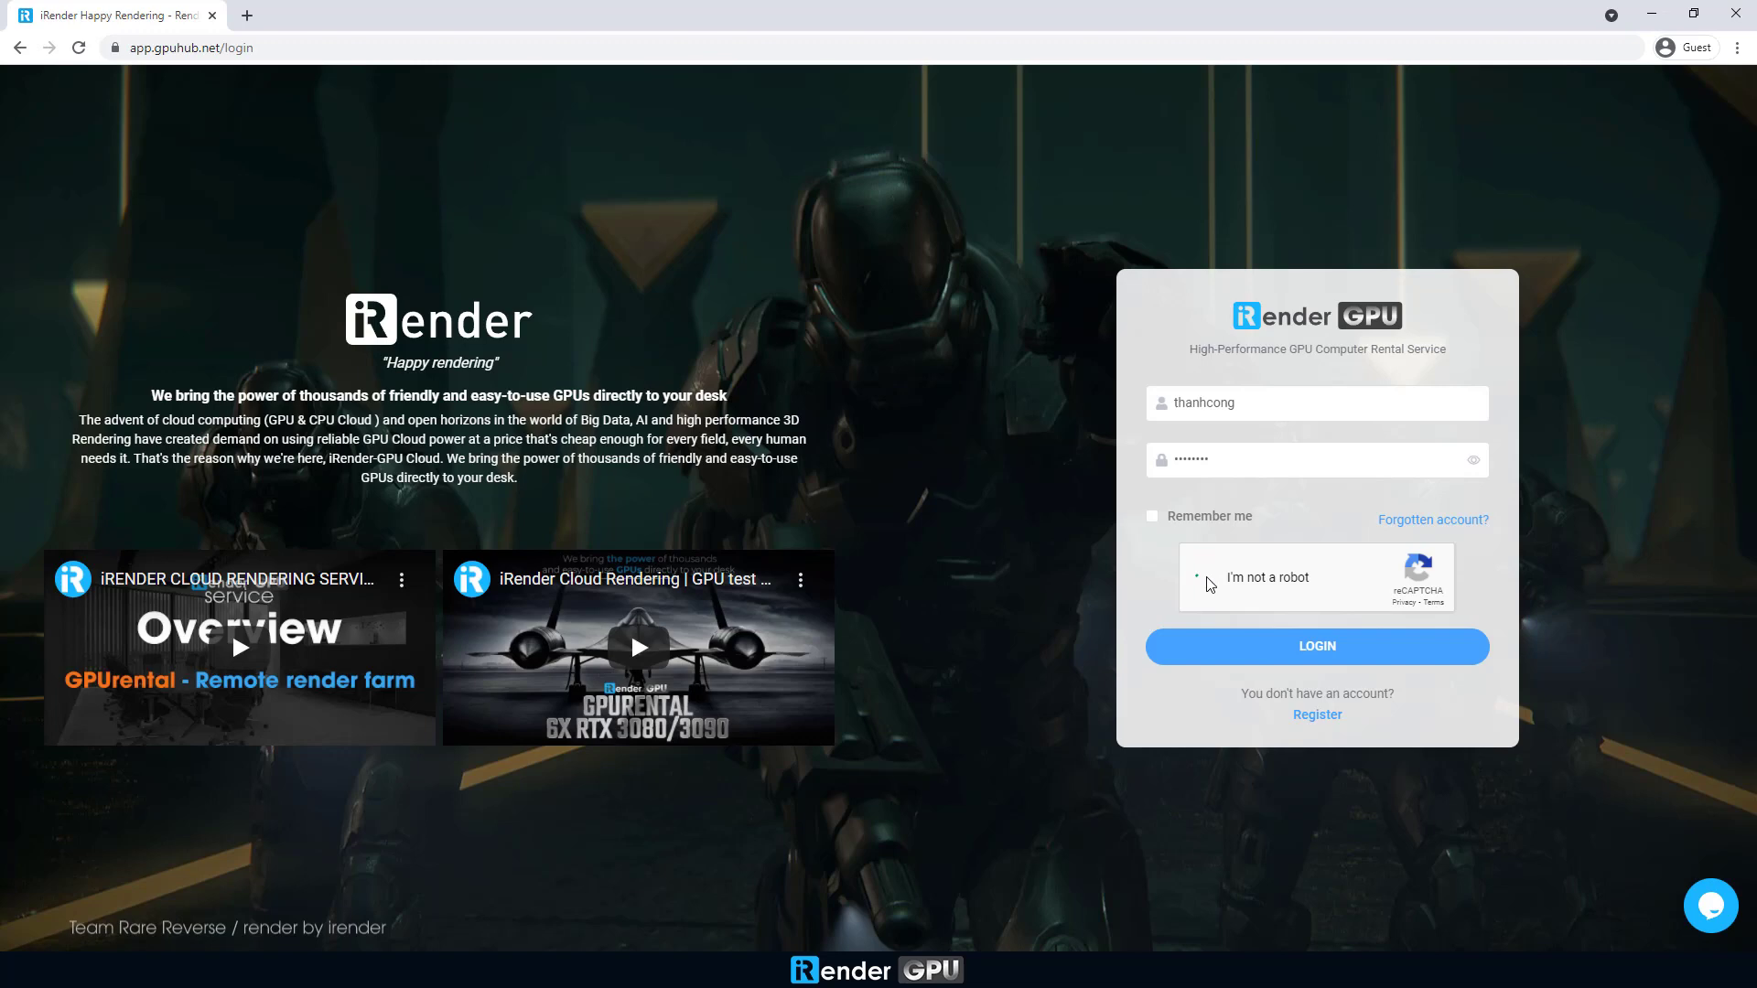
click(1331, 656)
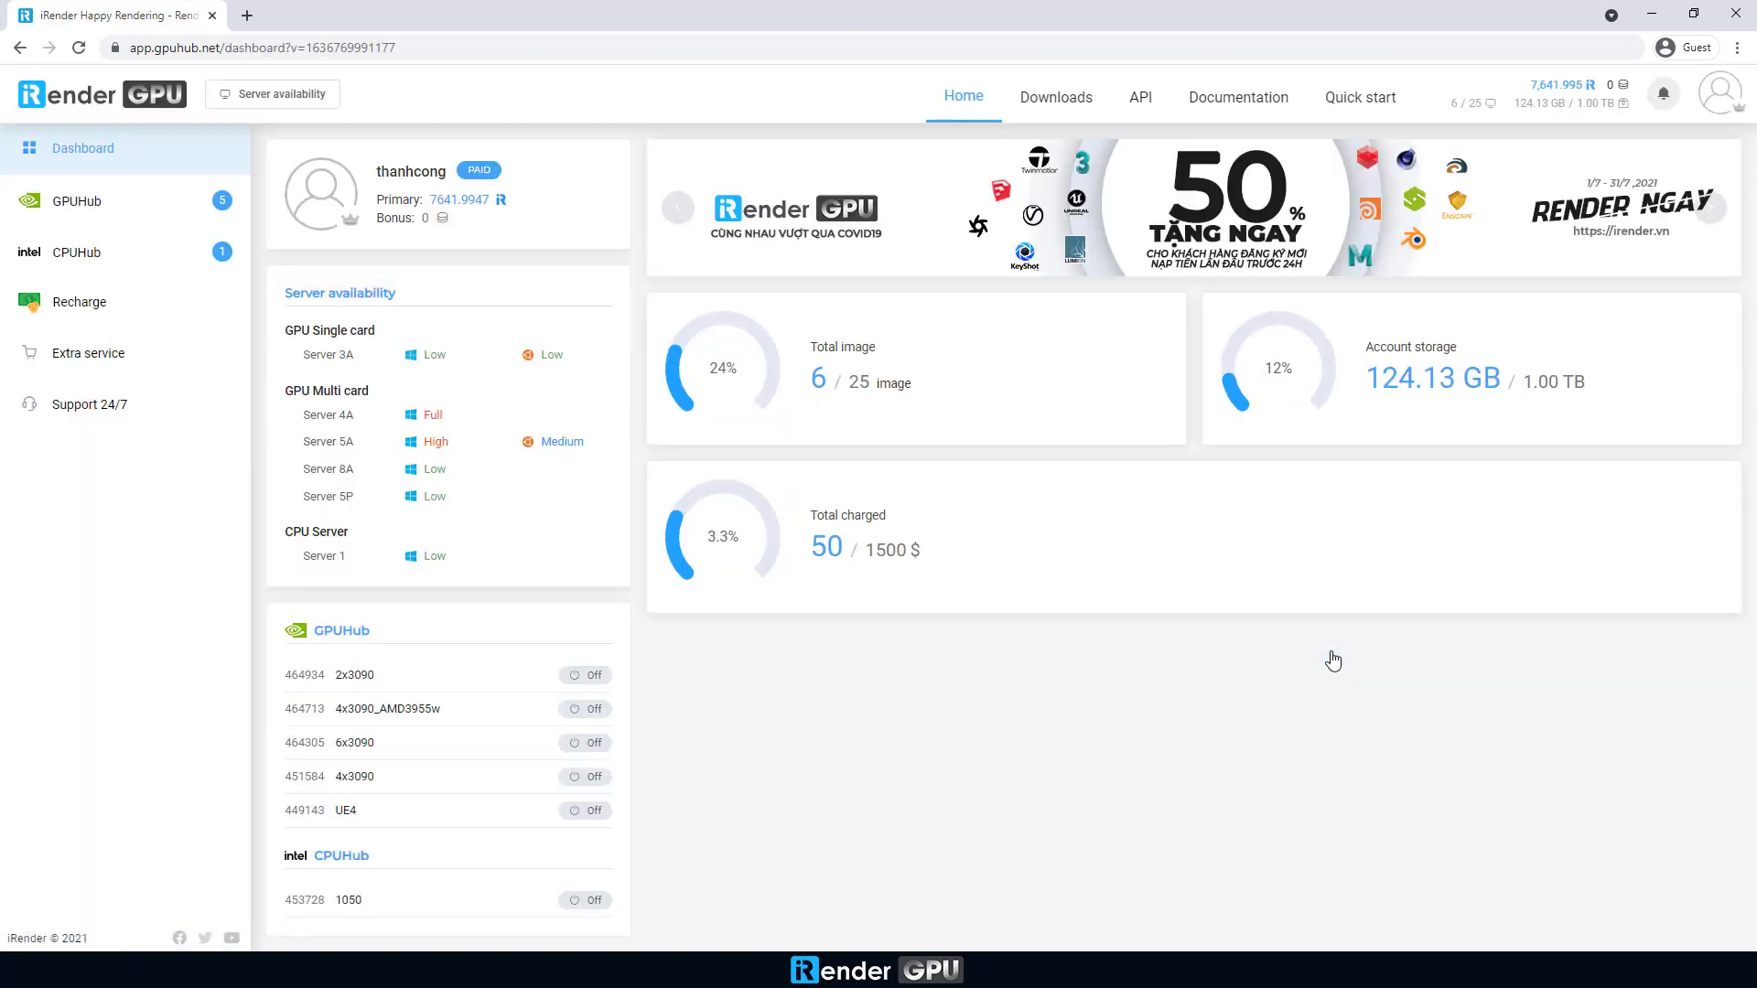
click(96, 209)
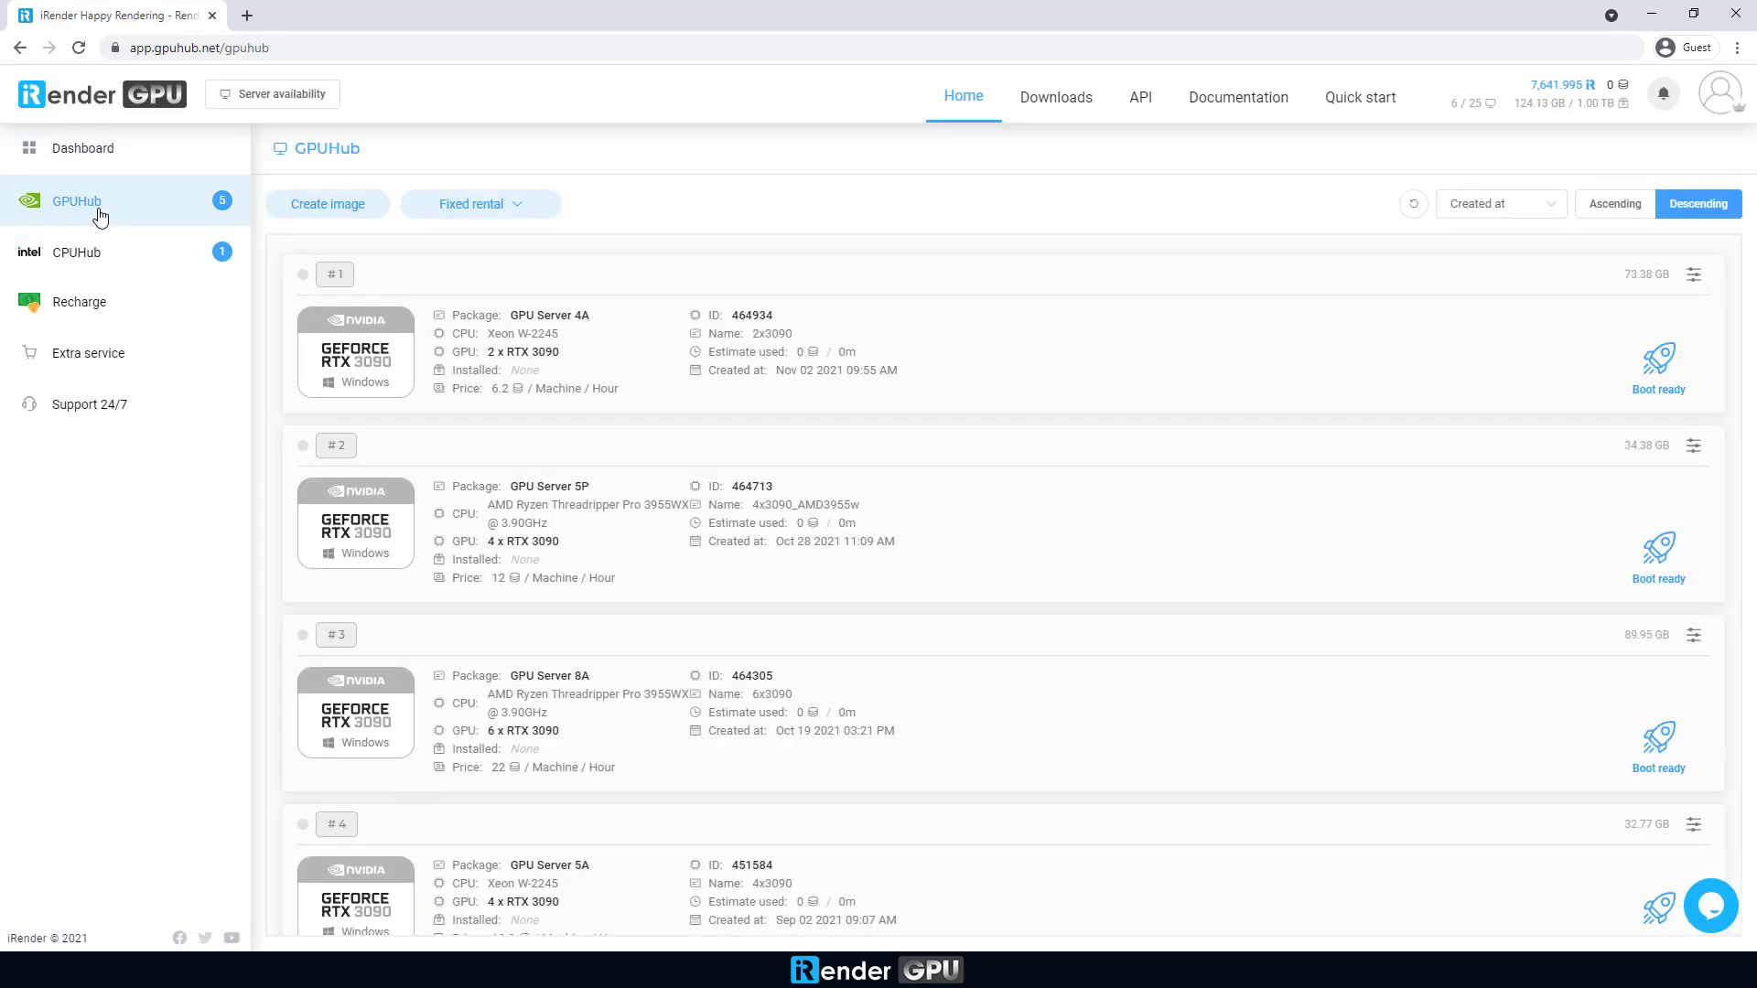
click(331, 203)
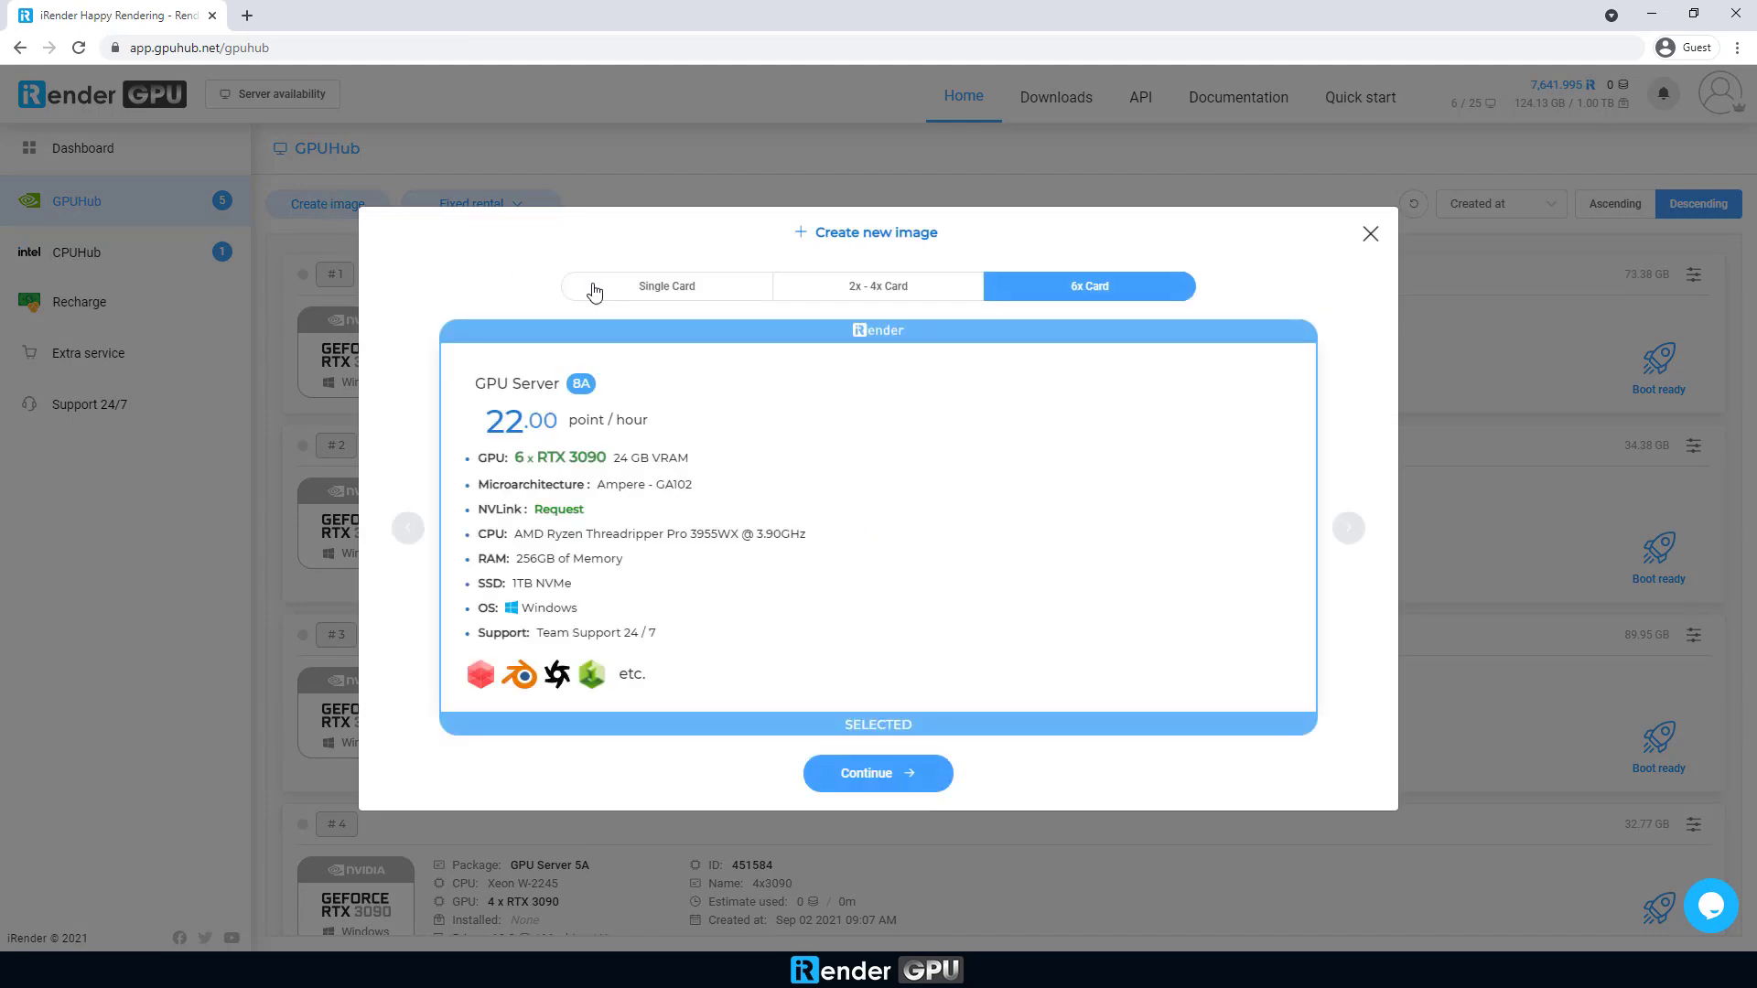
click(694, 289)
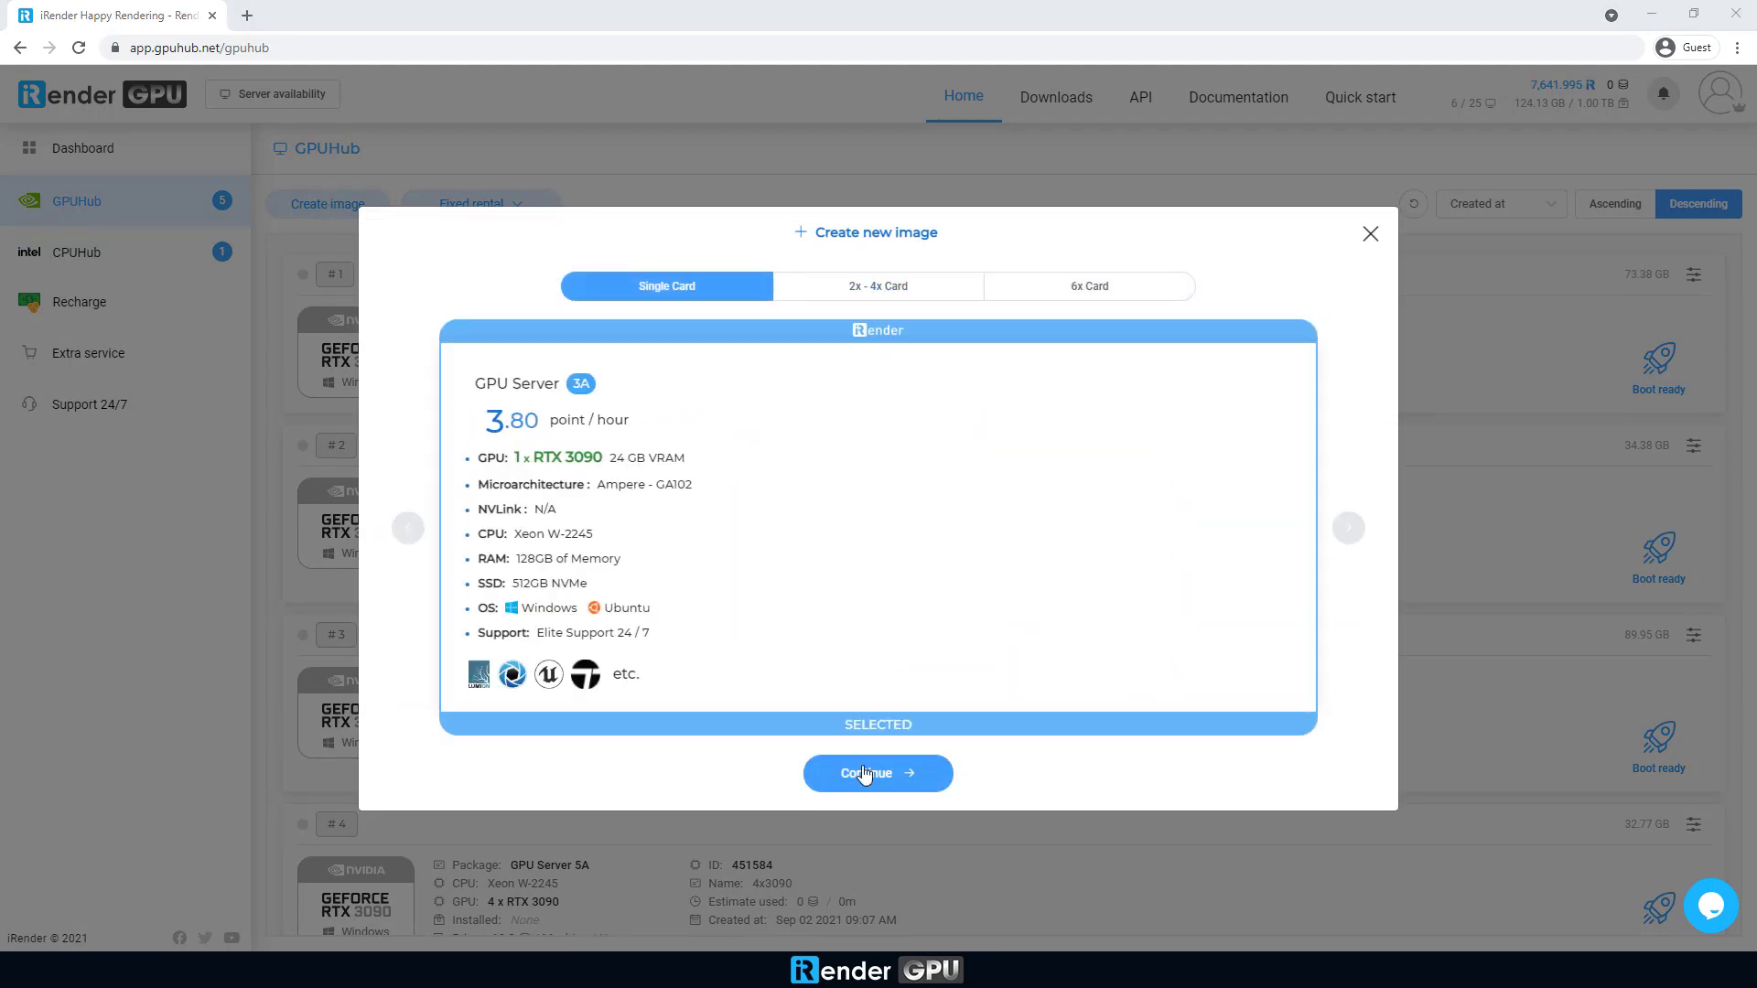
click(889, 781)
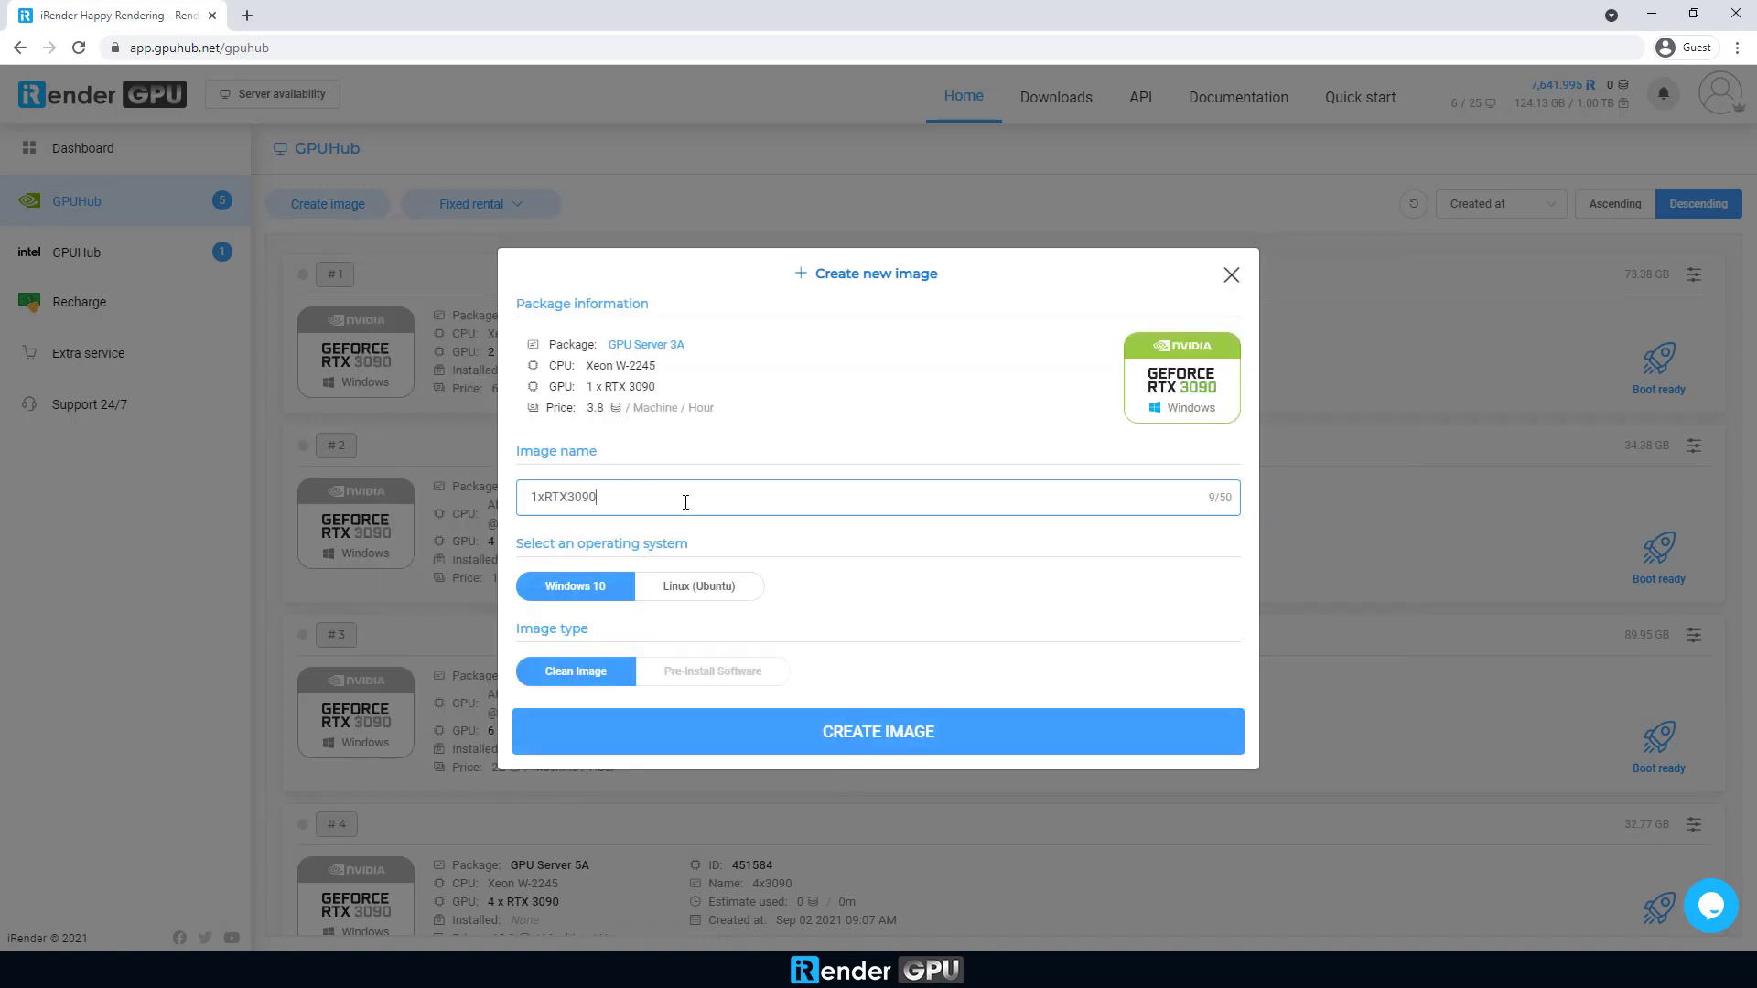
click(840, 738)
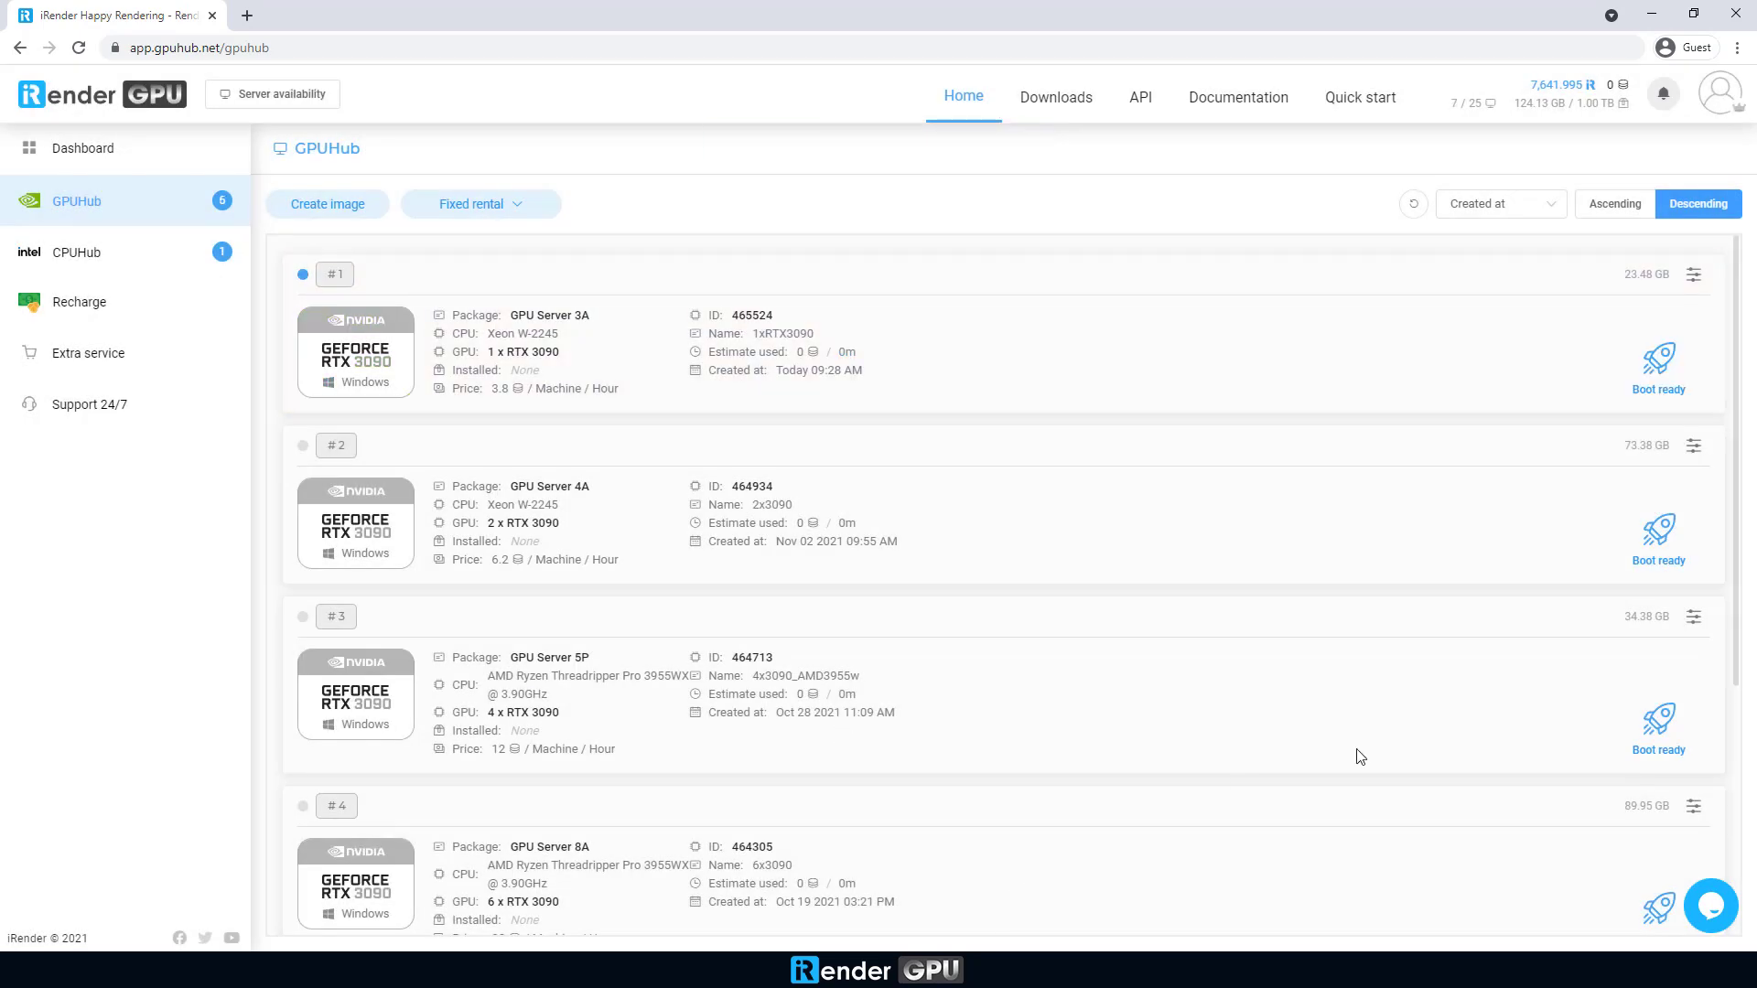
- Boot the 1xRTX3090 machine and connect via its .rdp file, password and certificate prompt
click(1654, 394)
click(929, 673)
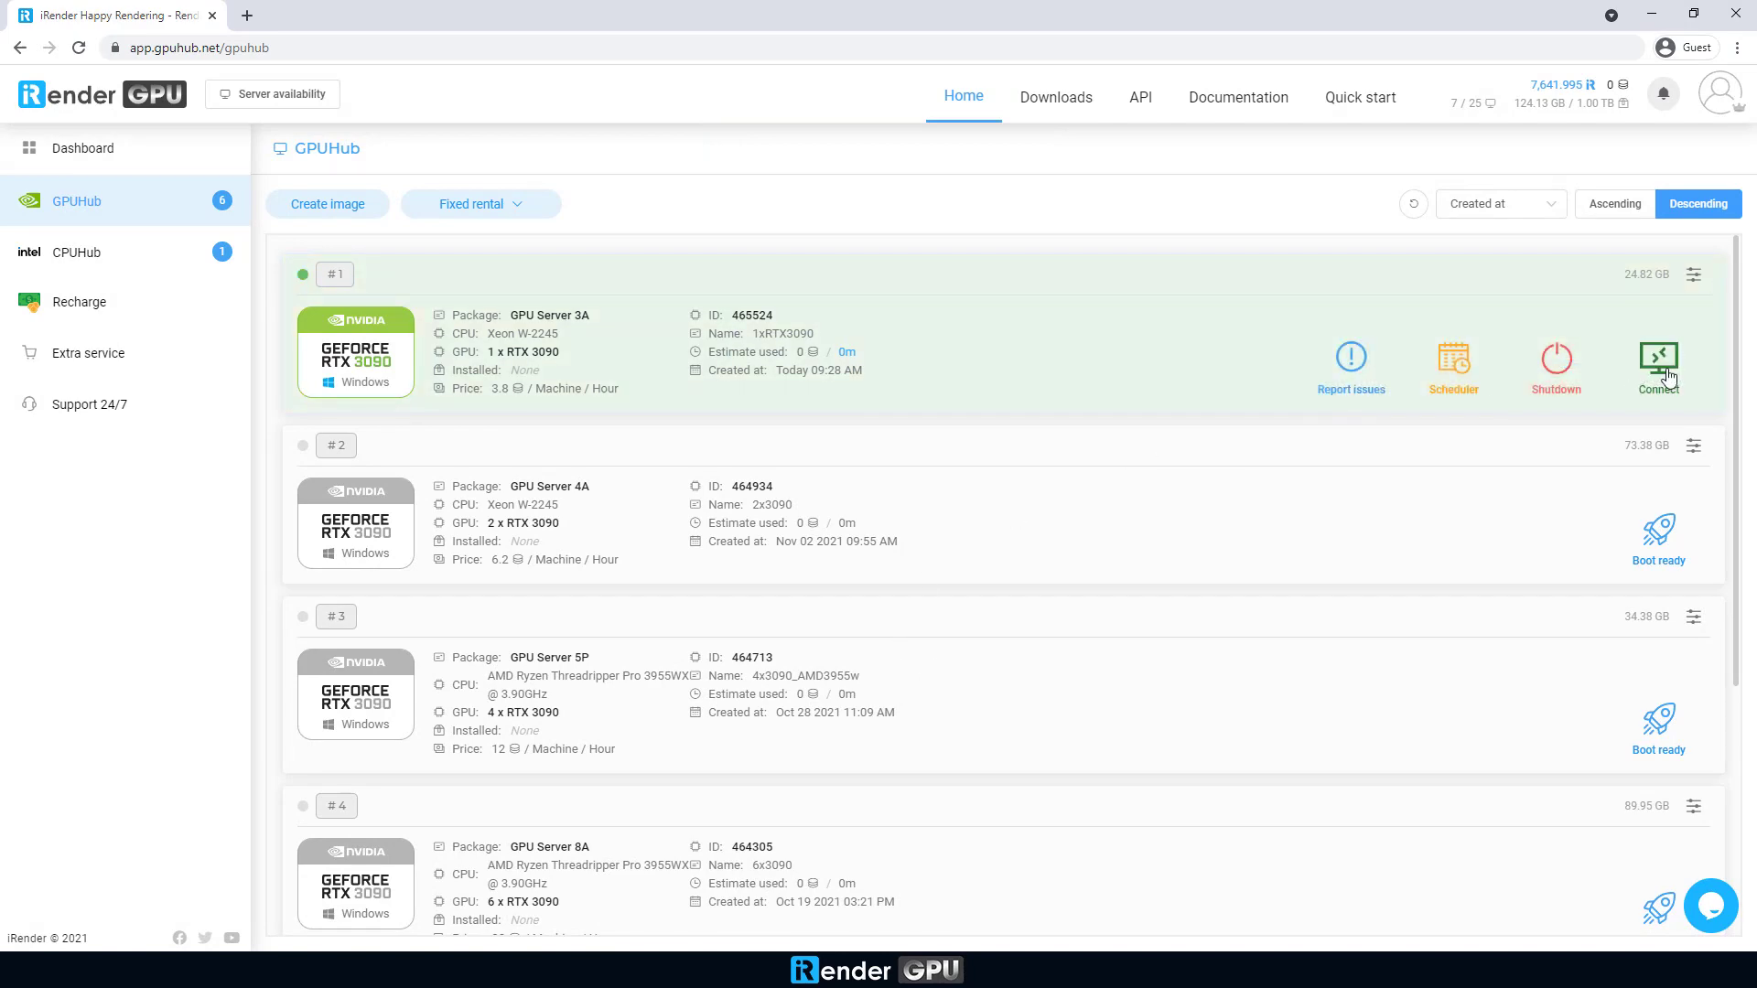
click(1667, 378)
click(497, 771)
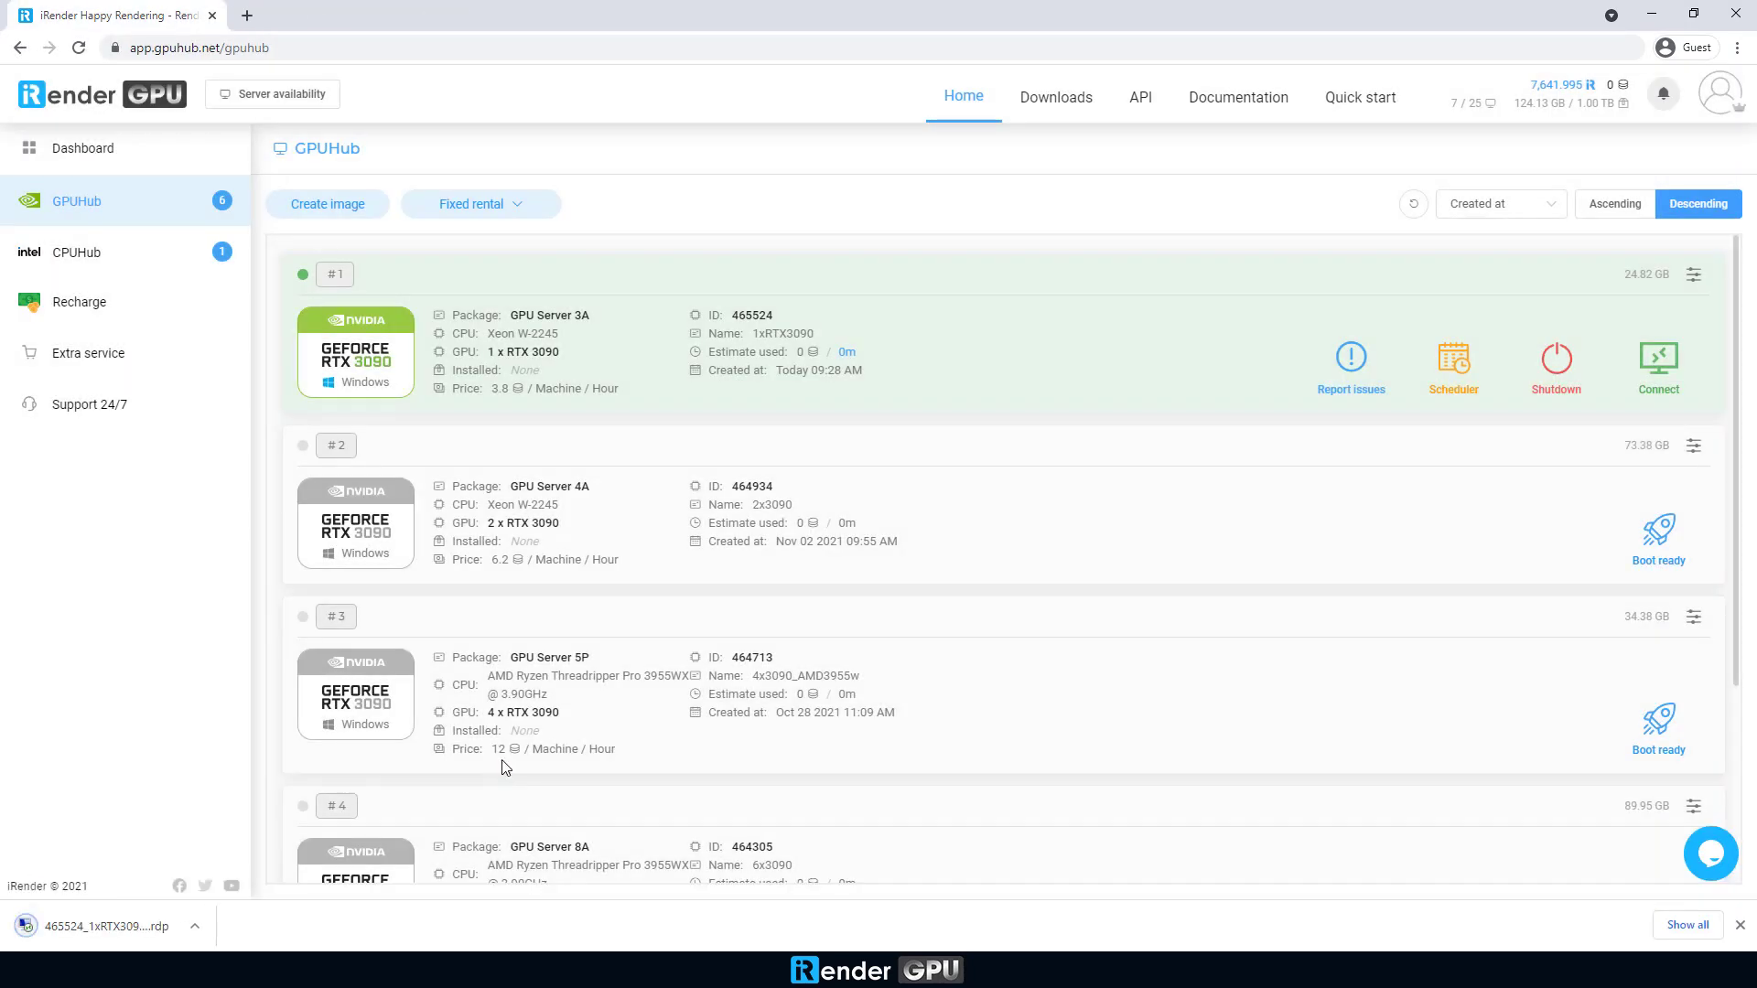
click(995, 583)
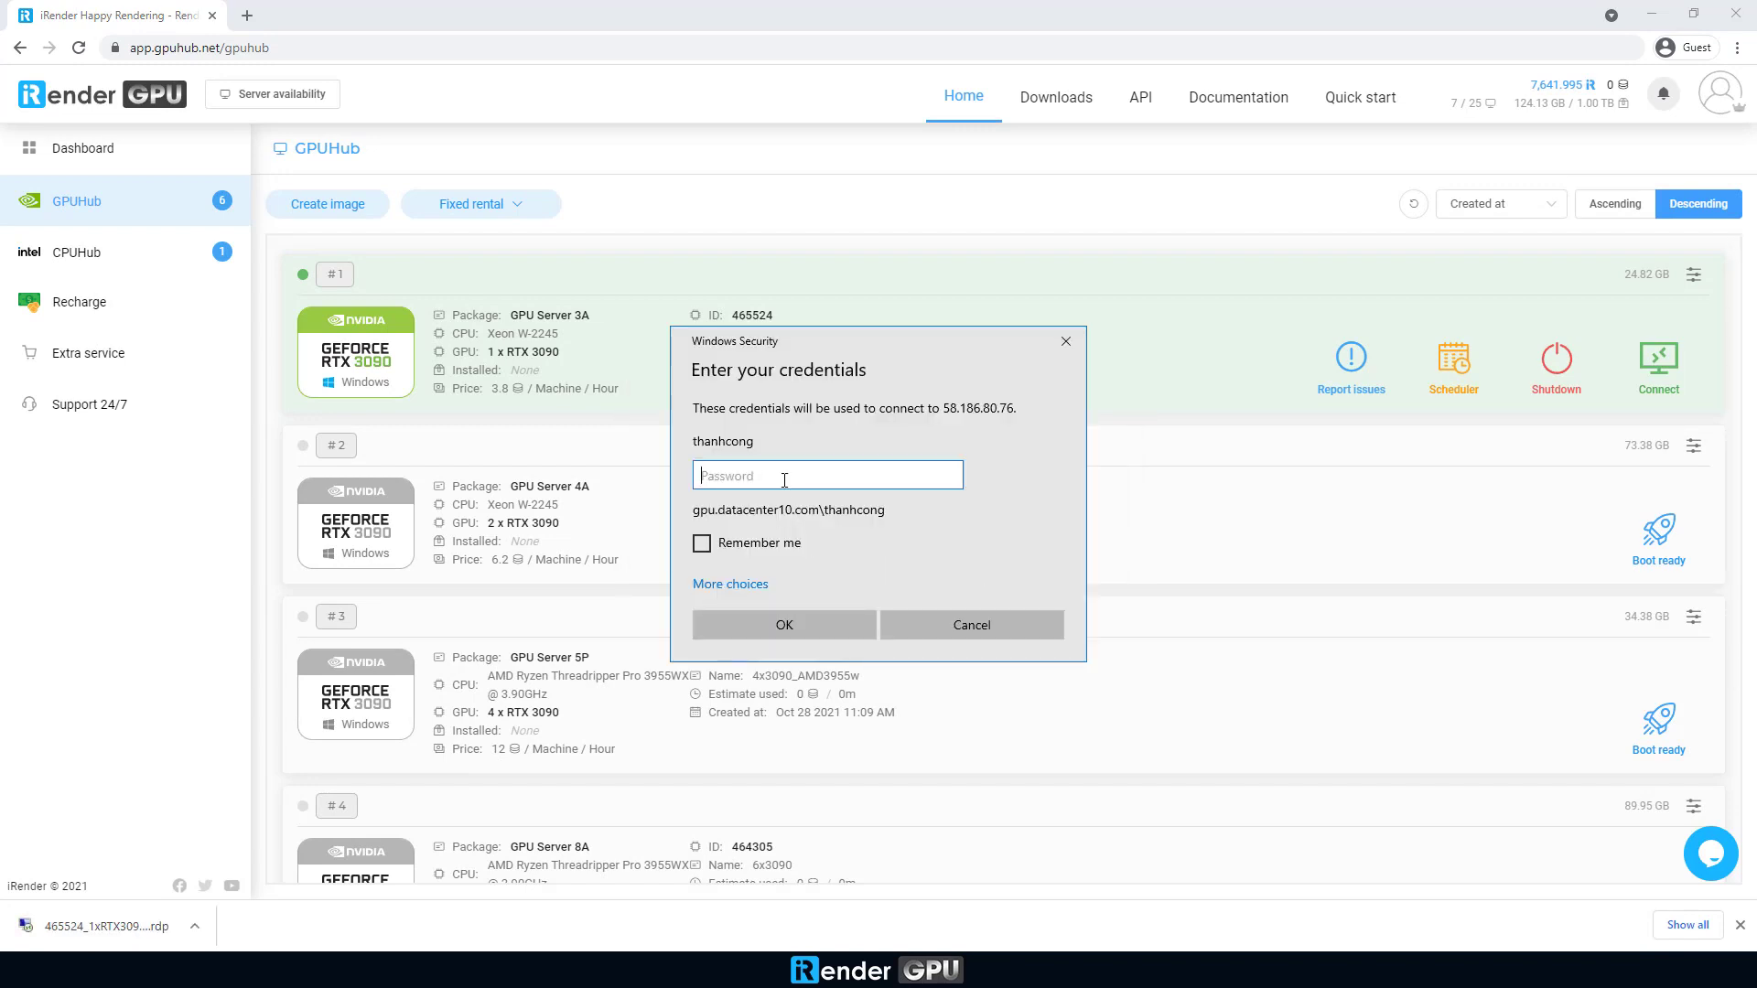
click(784, 625)
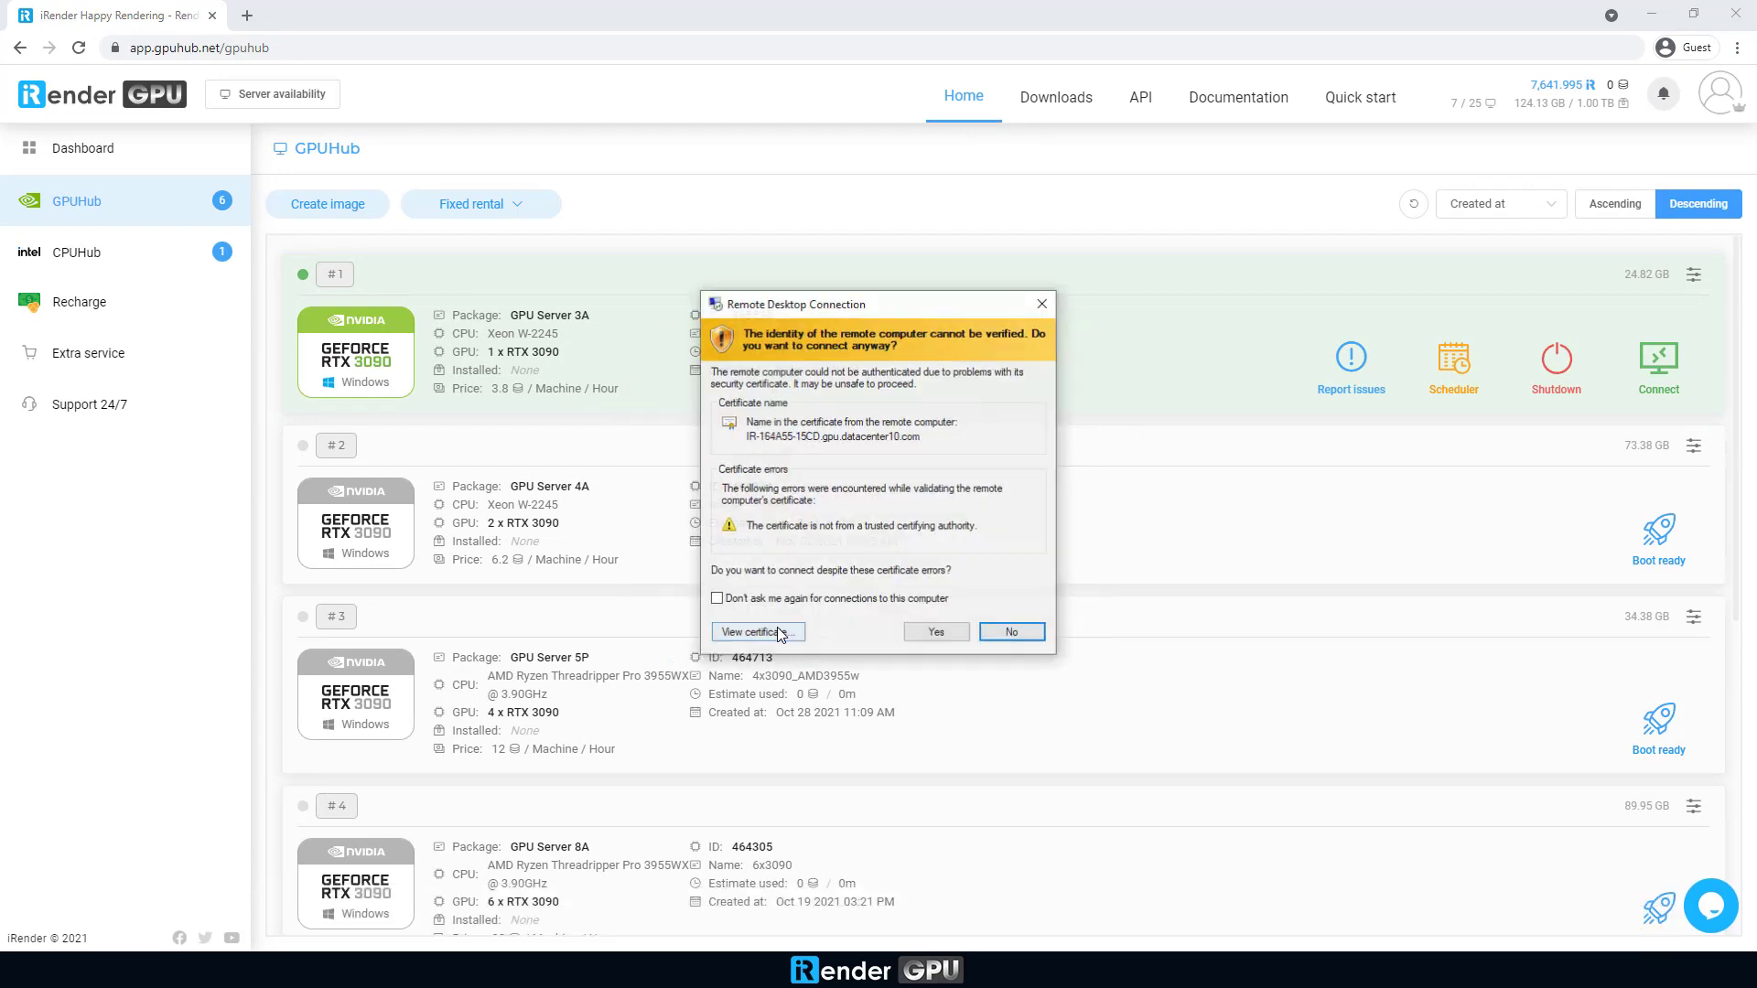
click(943, 639)
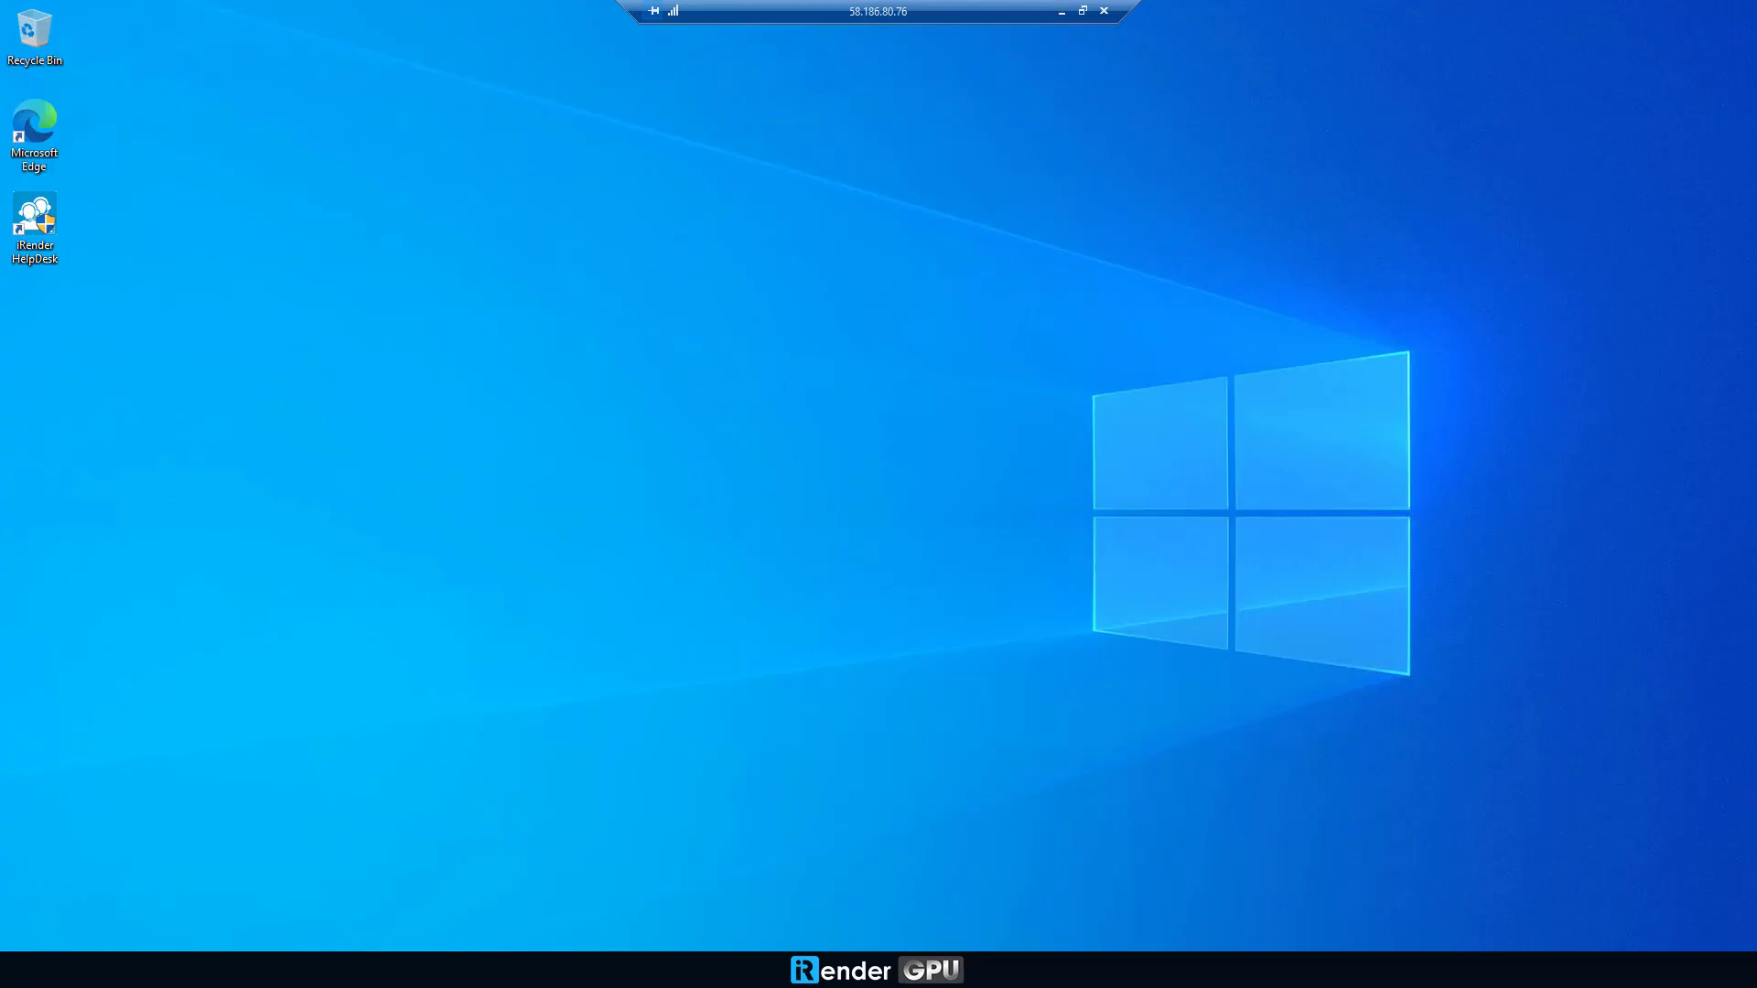
- Check CPU, Memory, Disk 0 and GPU 0 in Task Manager's Performance view
right_click(772, 948)
click(778, 881)
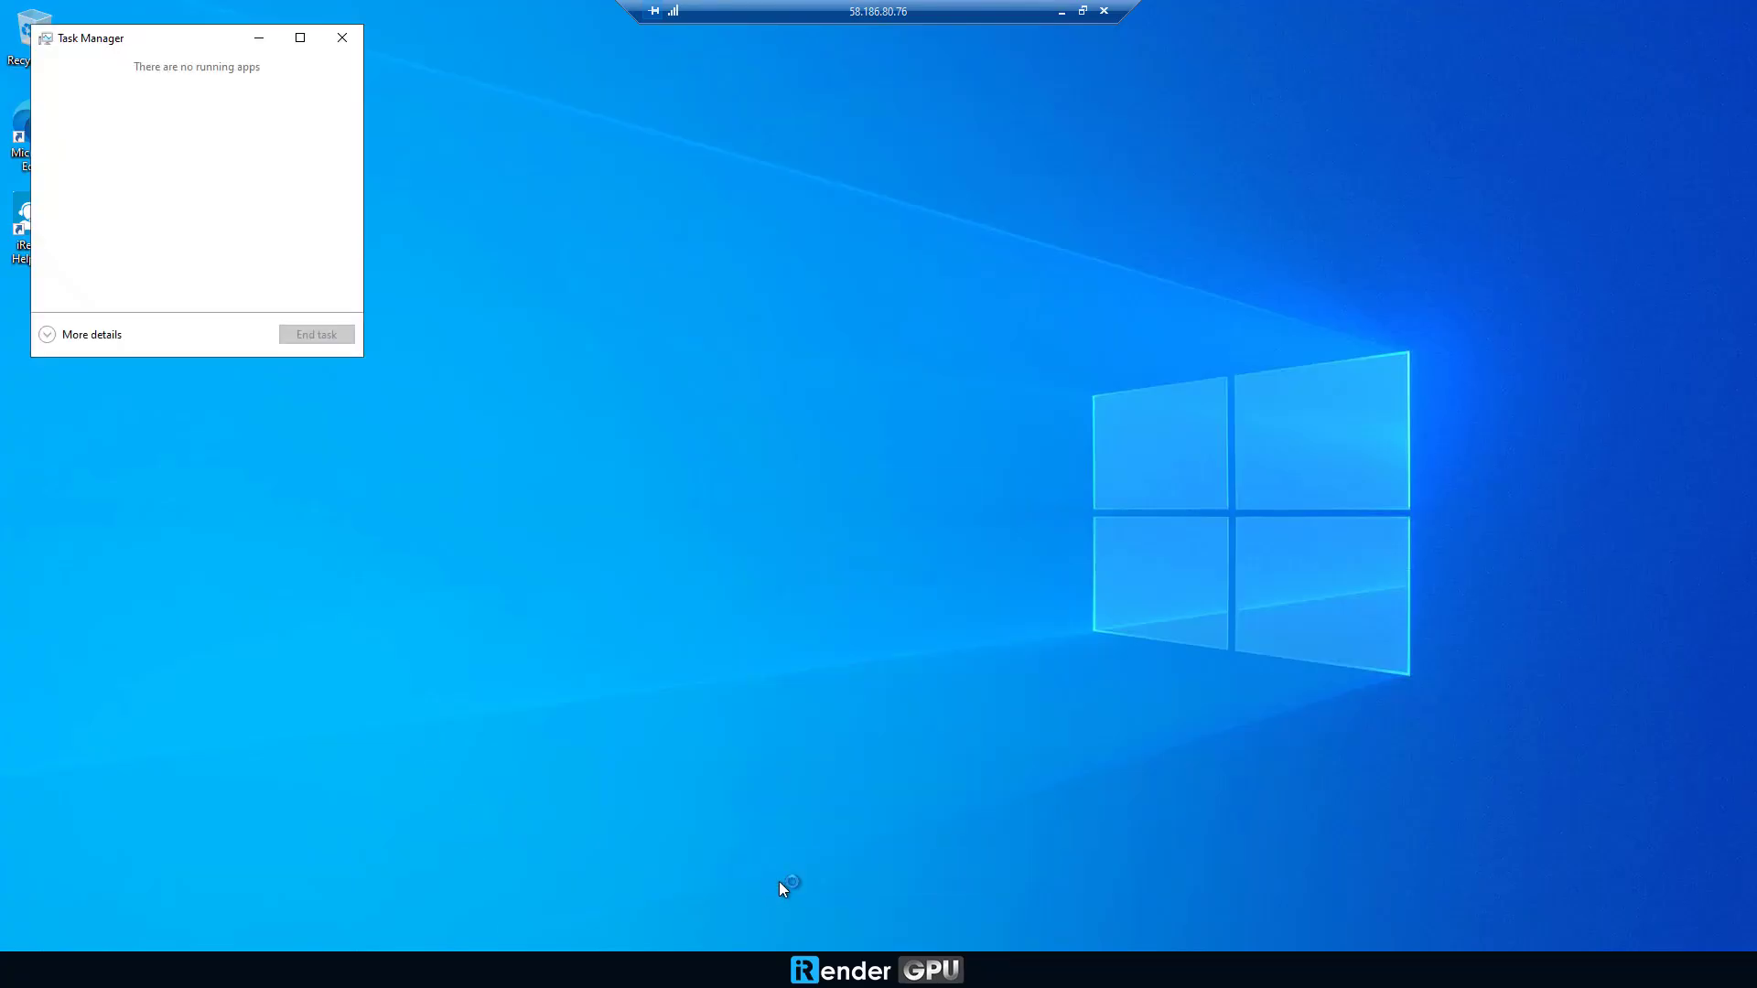
click(49, 332)
click(130, 87)
drag(259, 52, 549, 90)
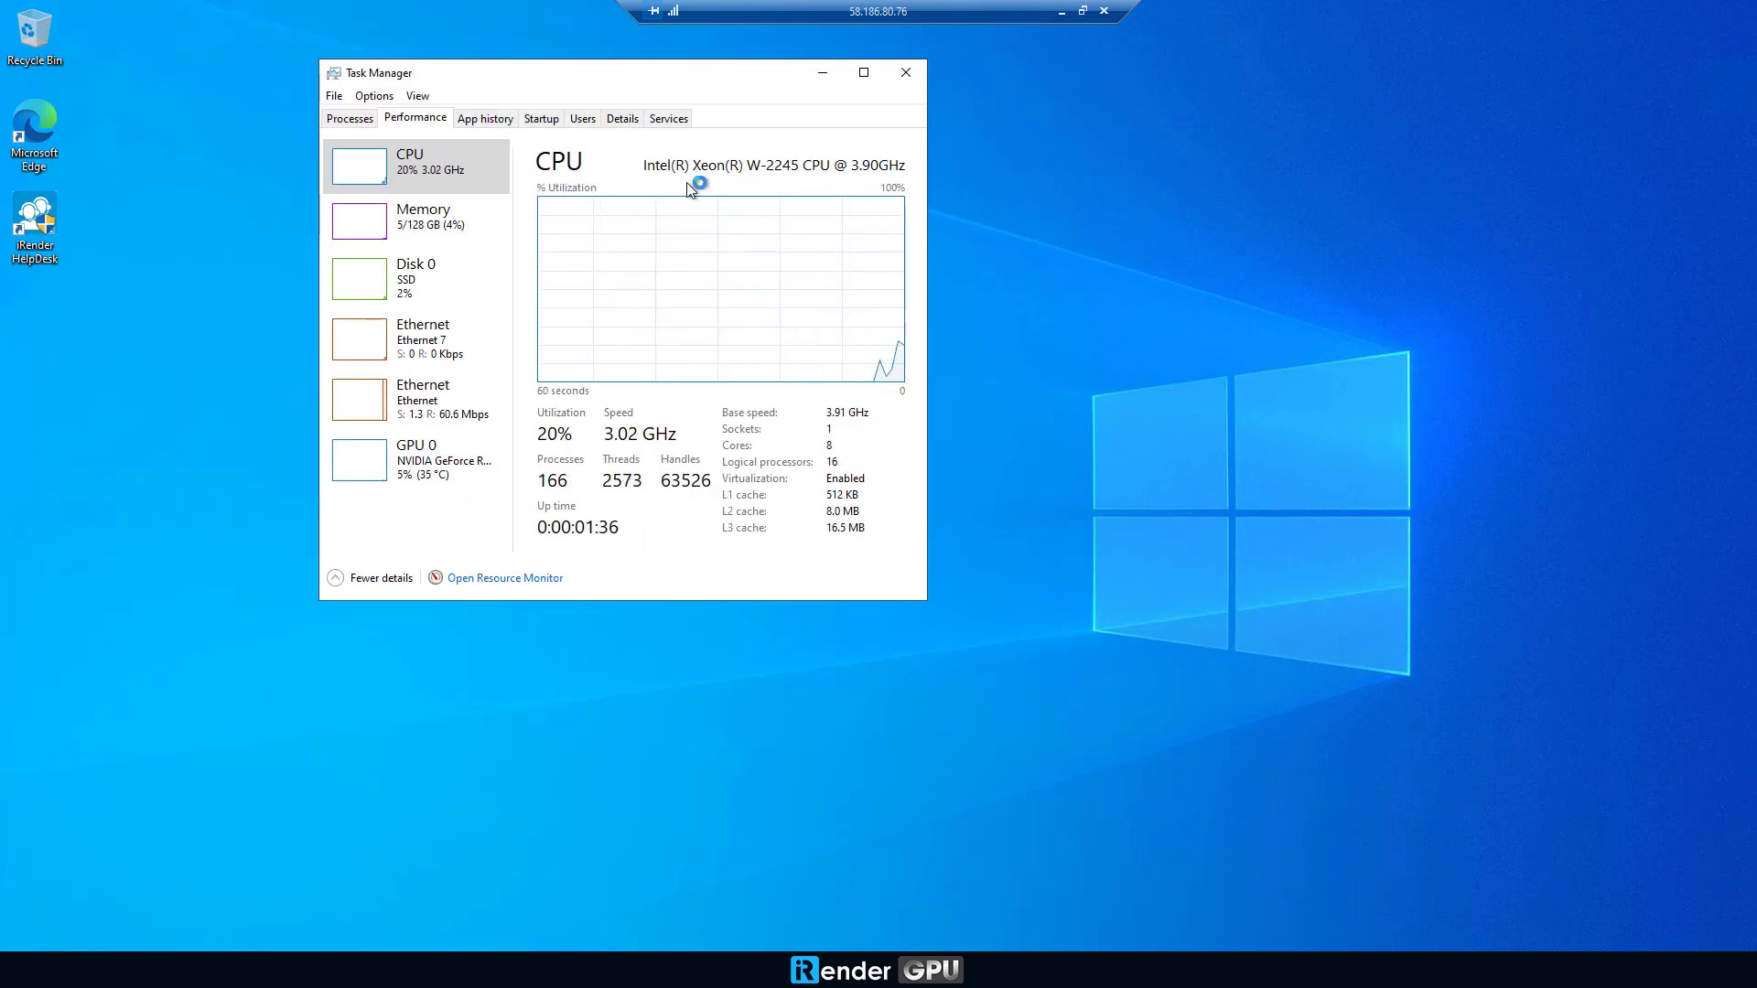
click(429, 245)
click(431, 281)
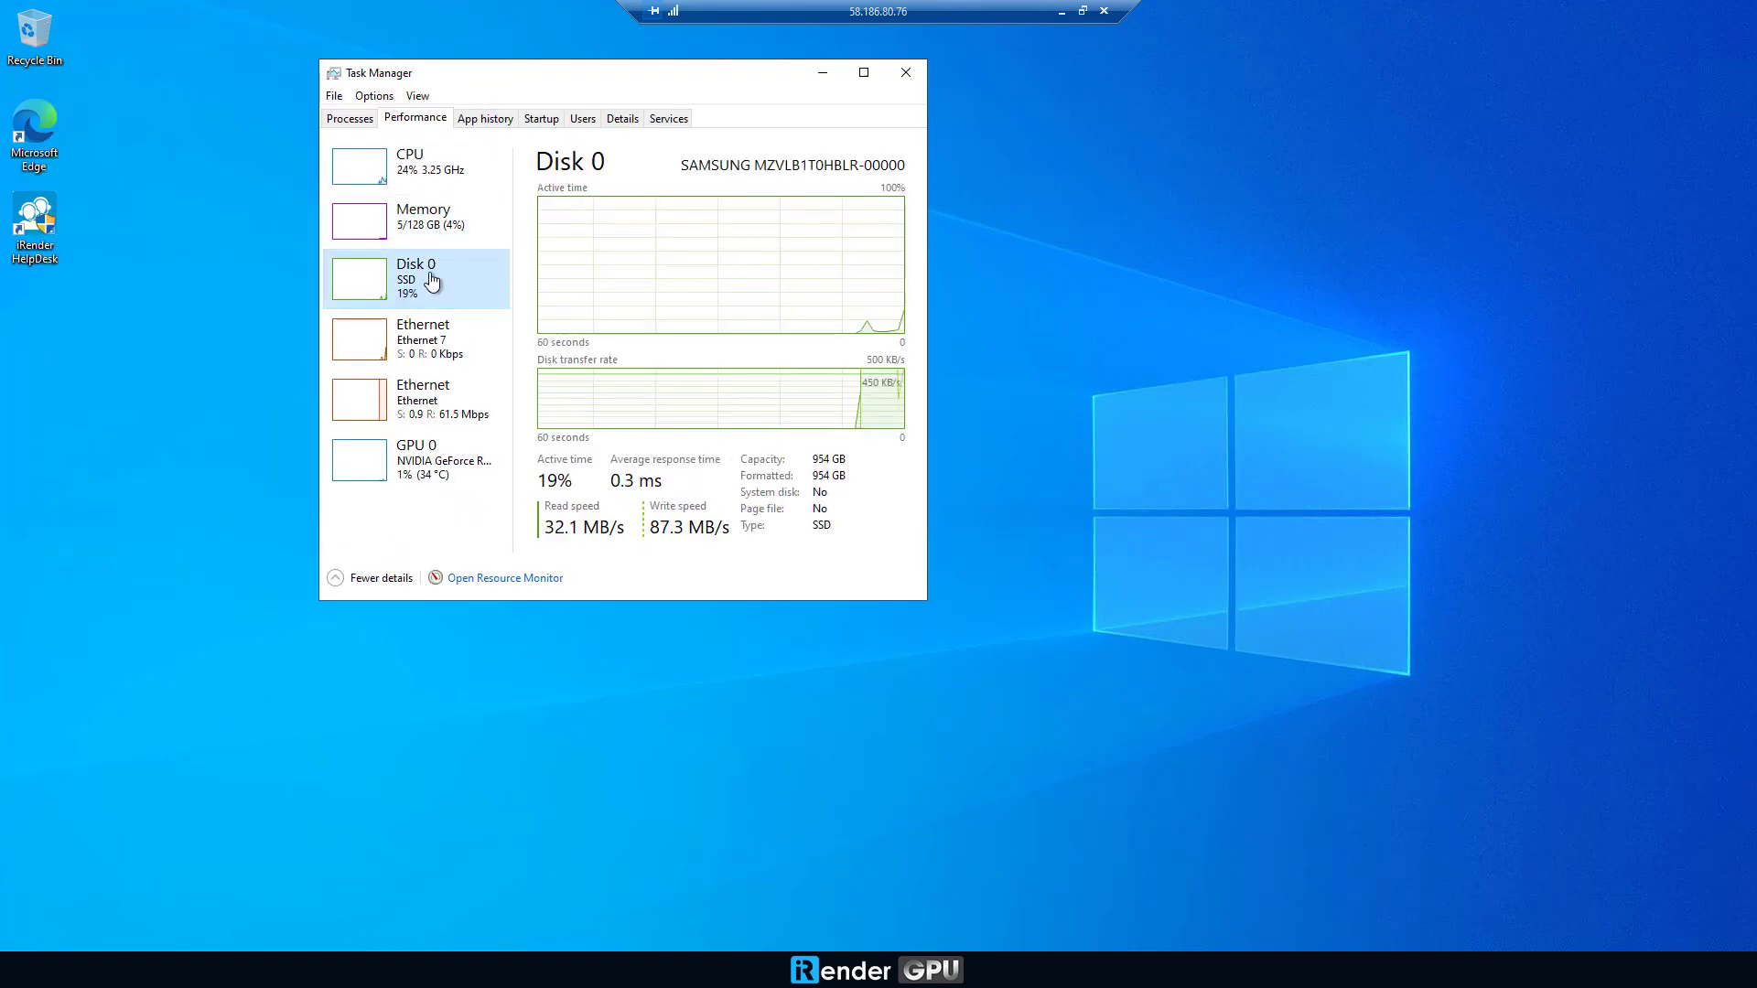
click(438, 465)
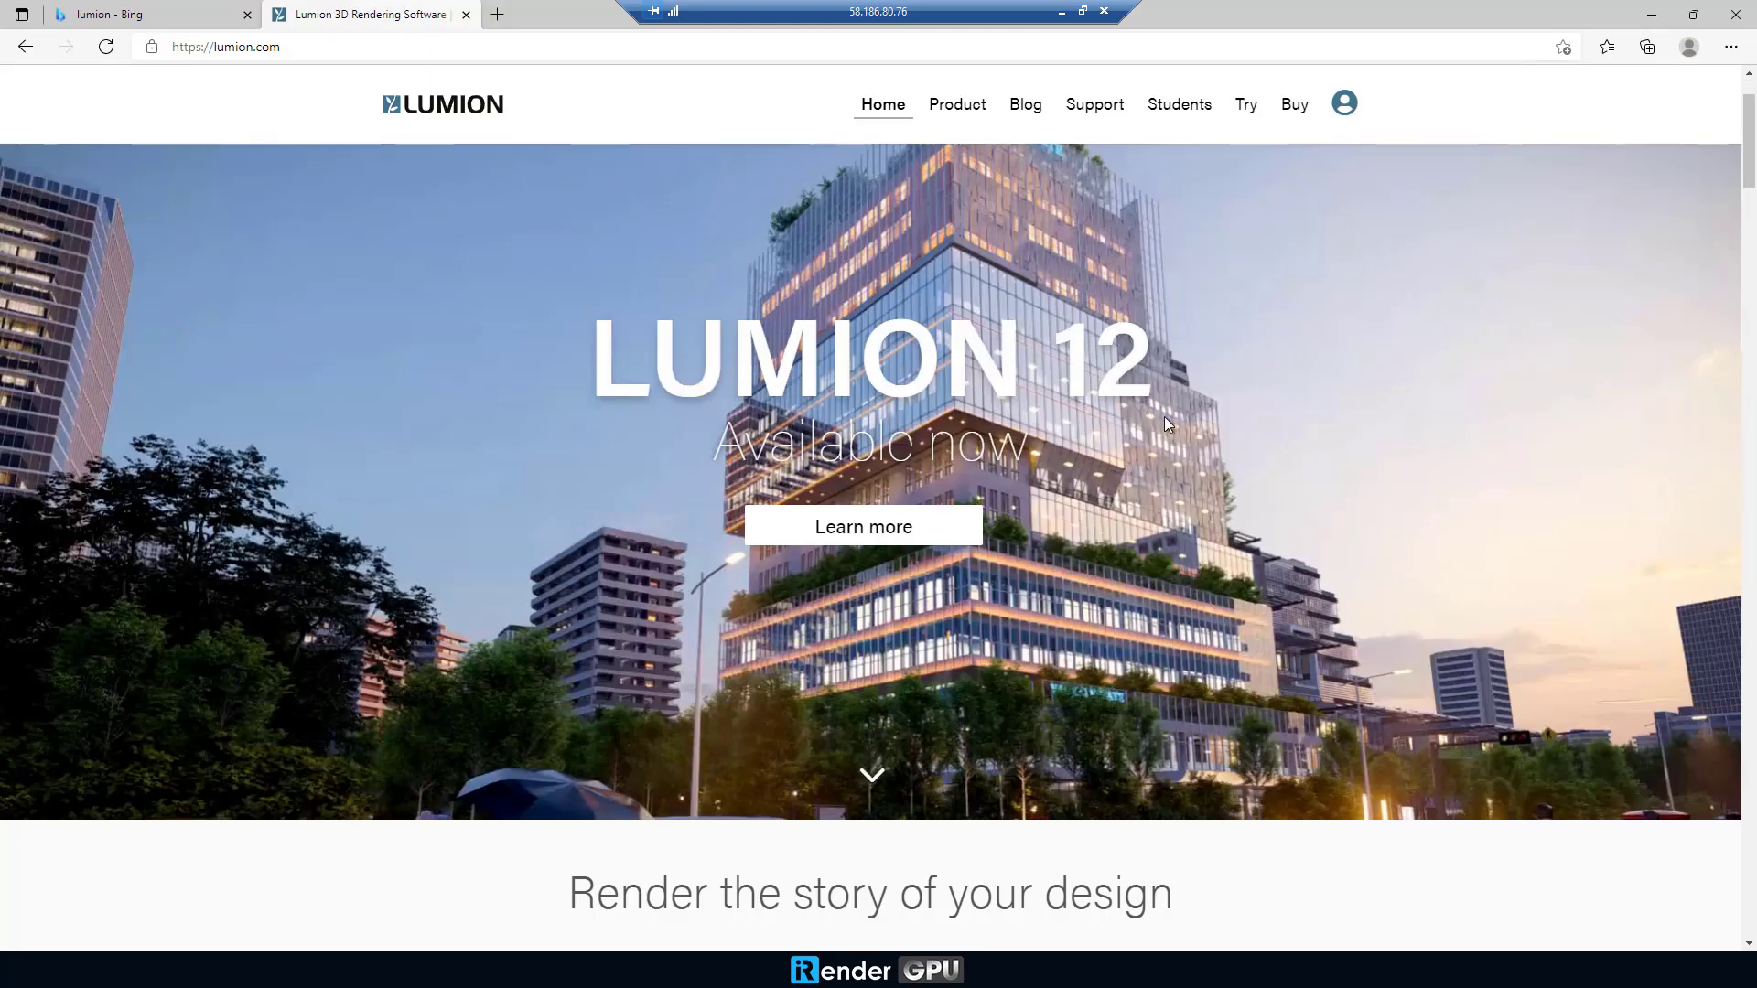
- Follow the Try link in lumion.com's top navigation to the Lumion trial page
click(1247, 115)
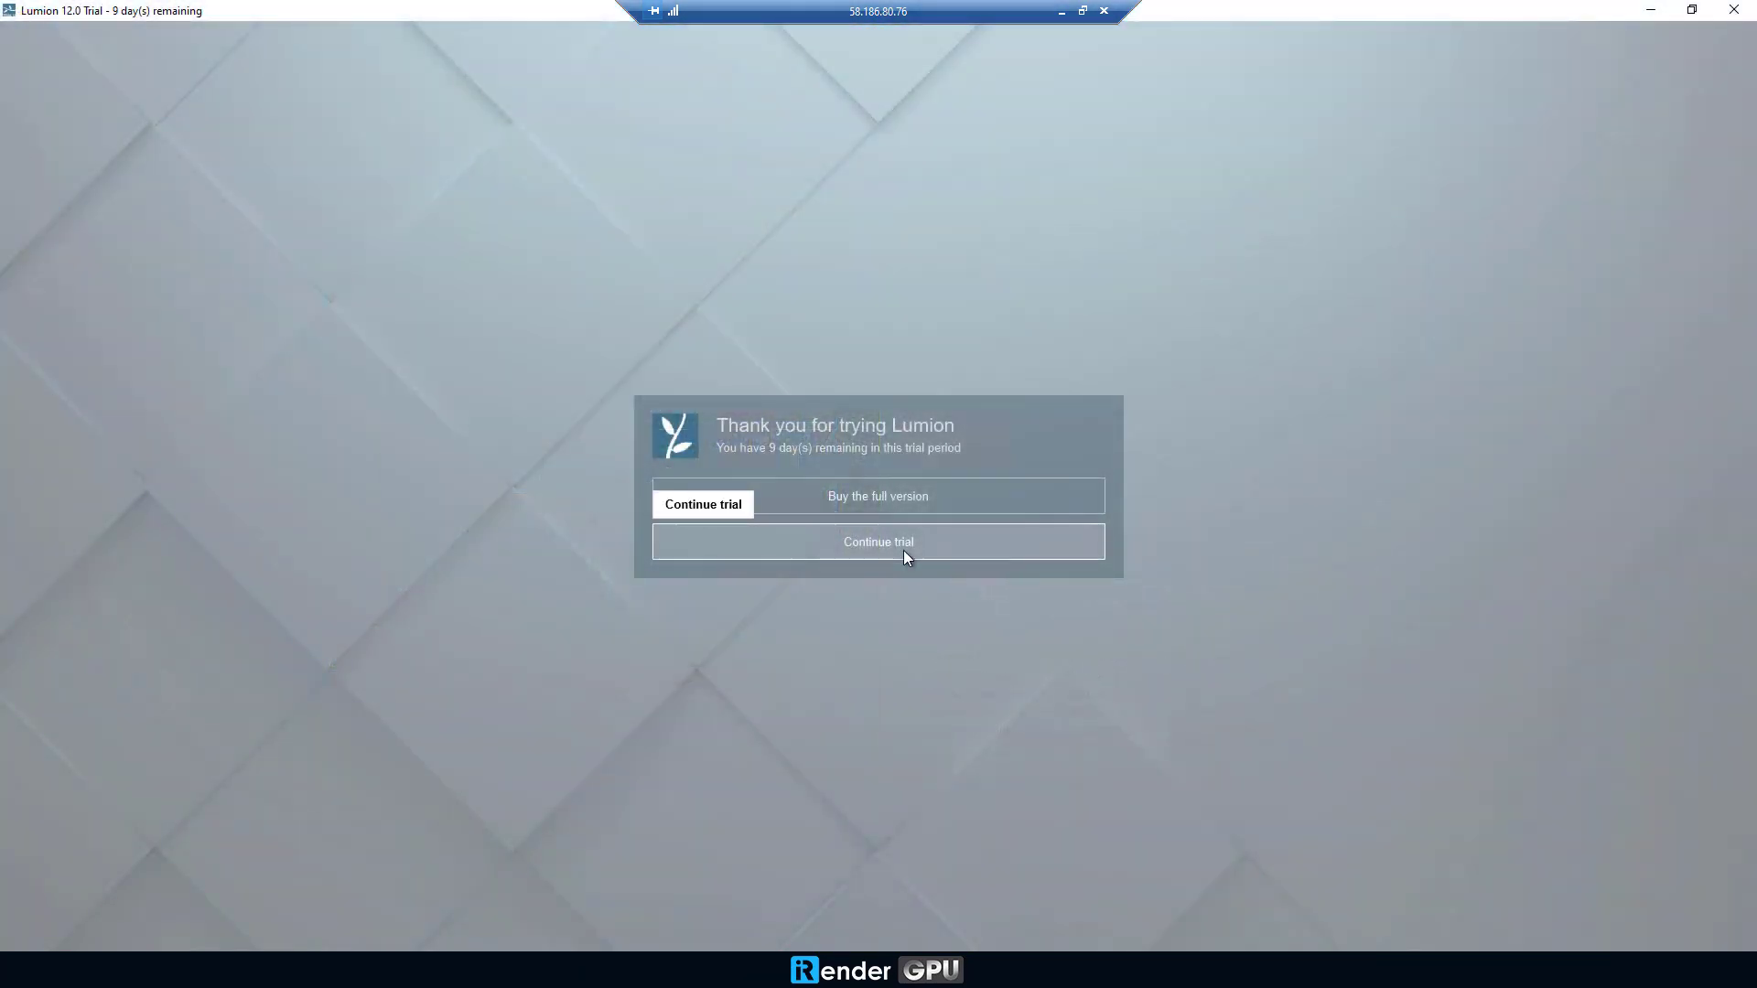
- Continue the Lumion trial, pass the benchmark results and show the Examples gallery
click(903, 551)
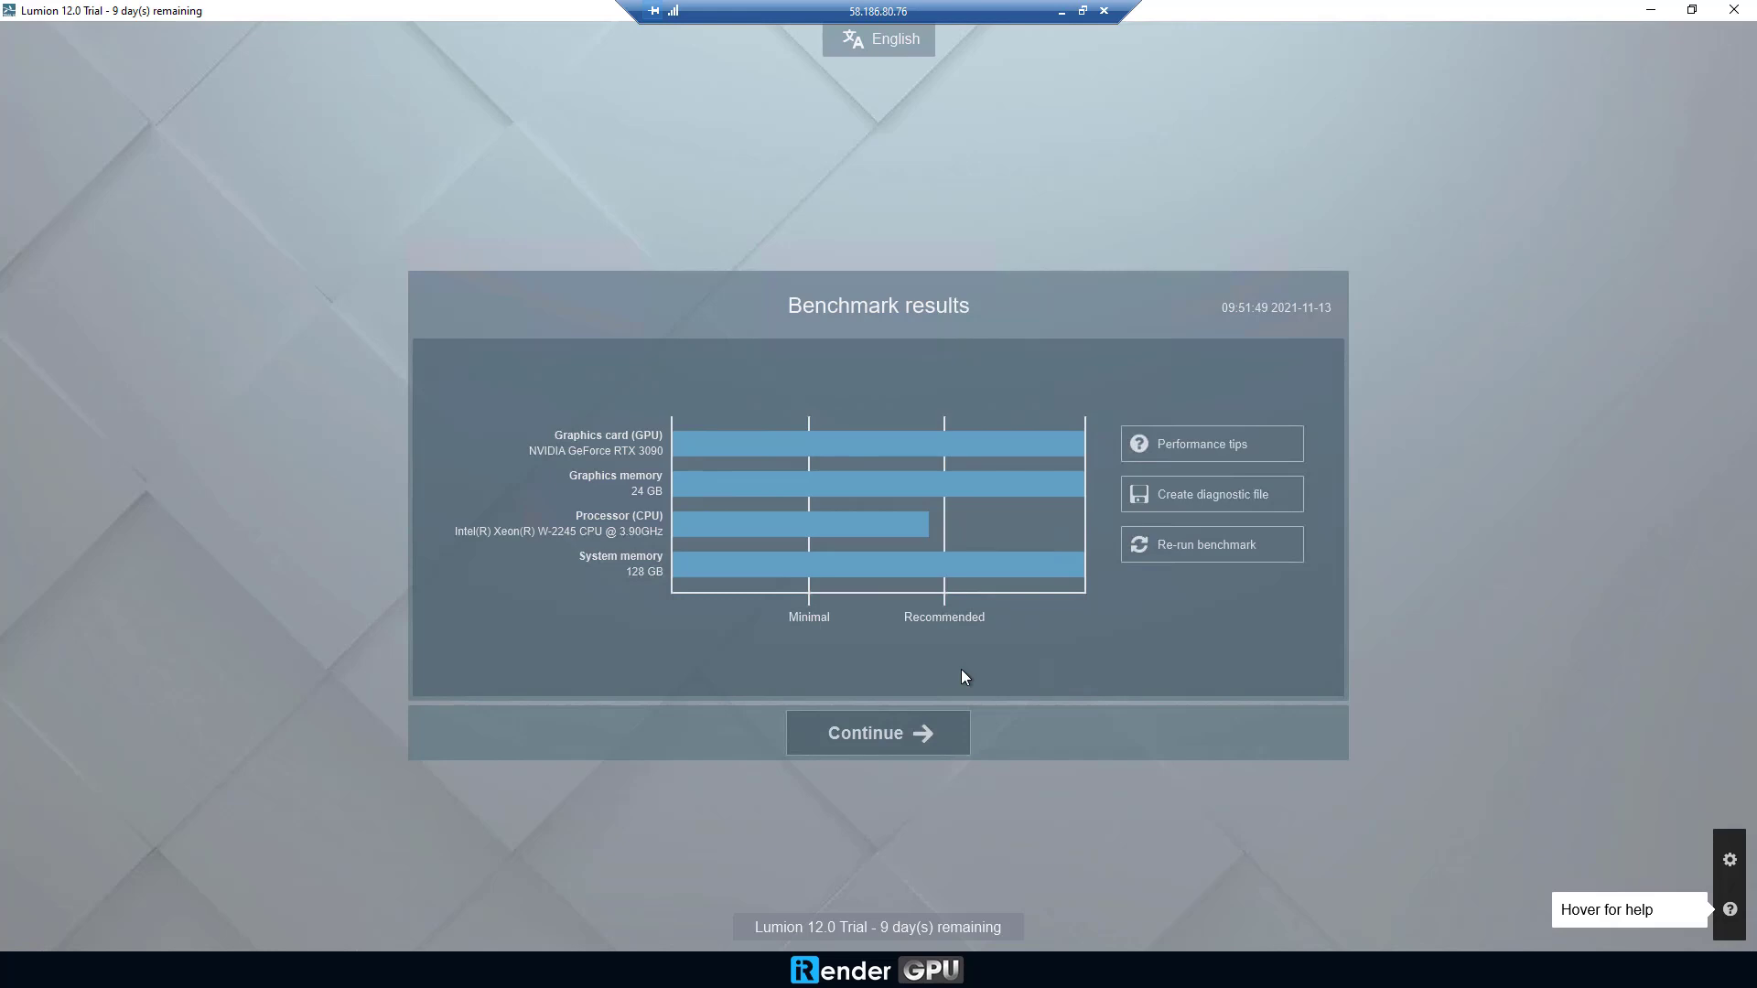
click(907, 733)
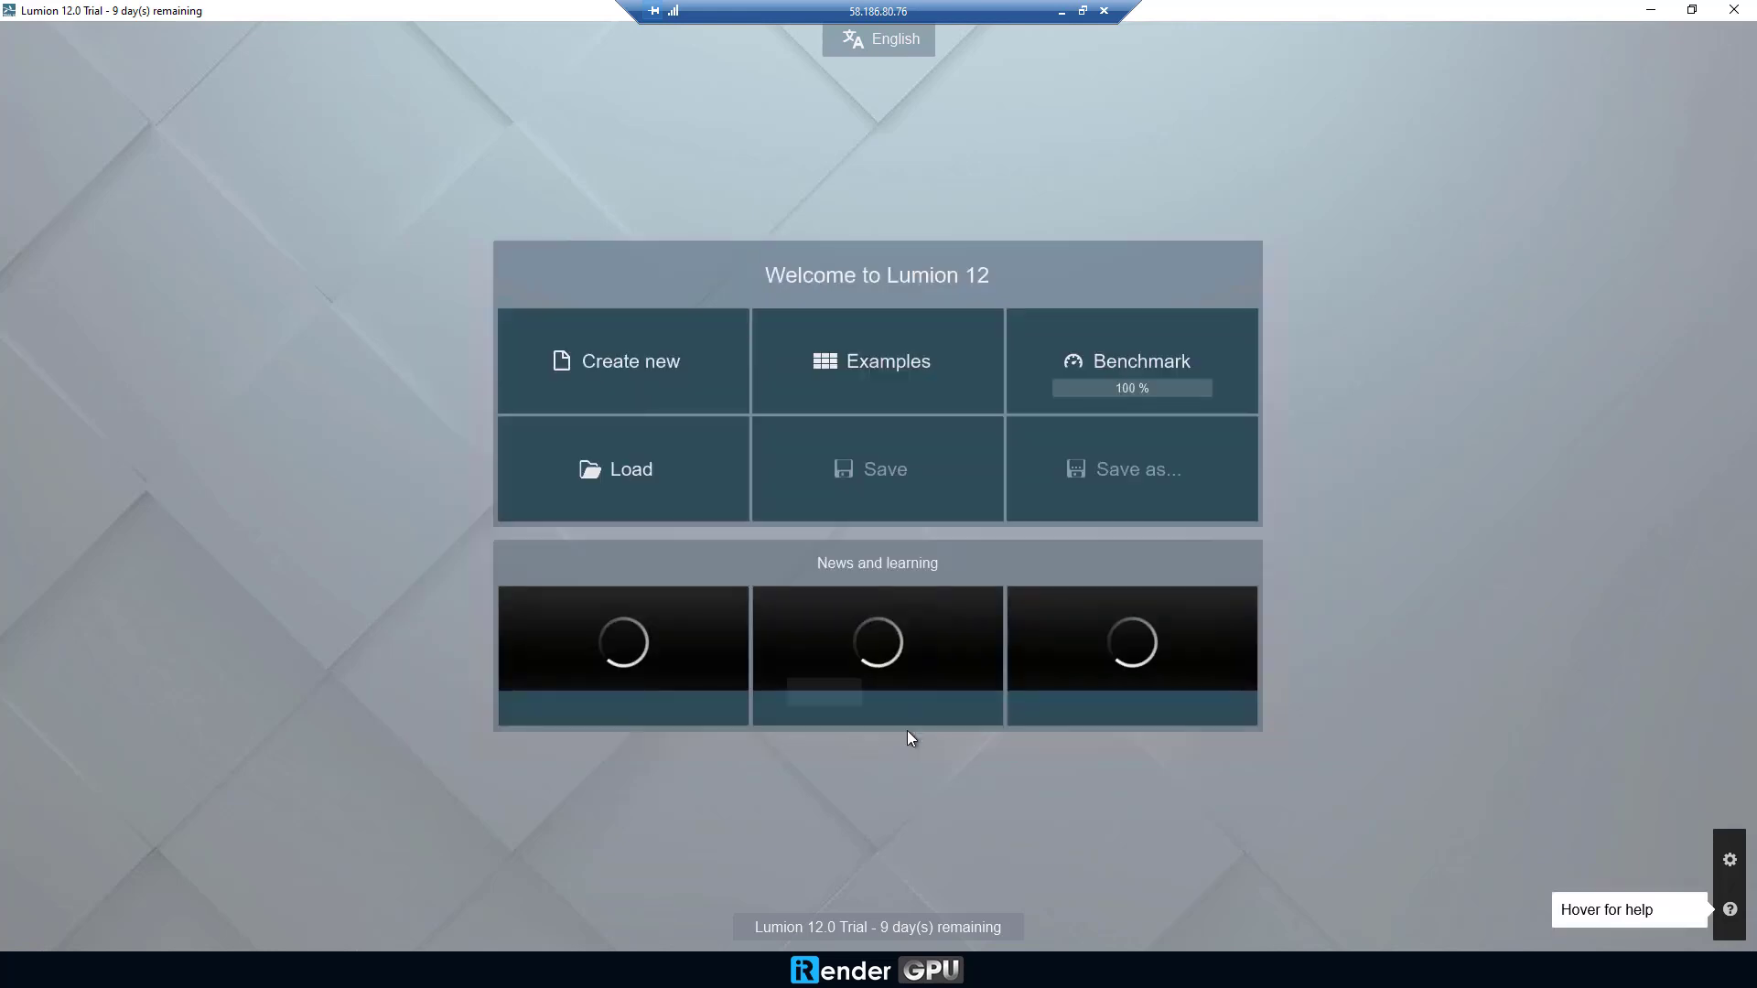
click(851, 384)
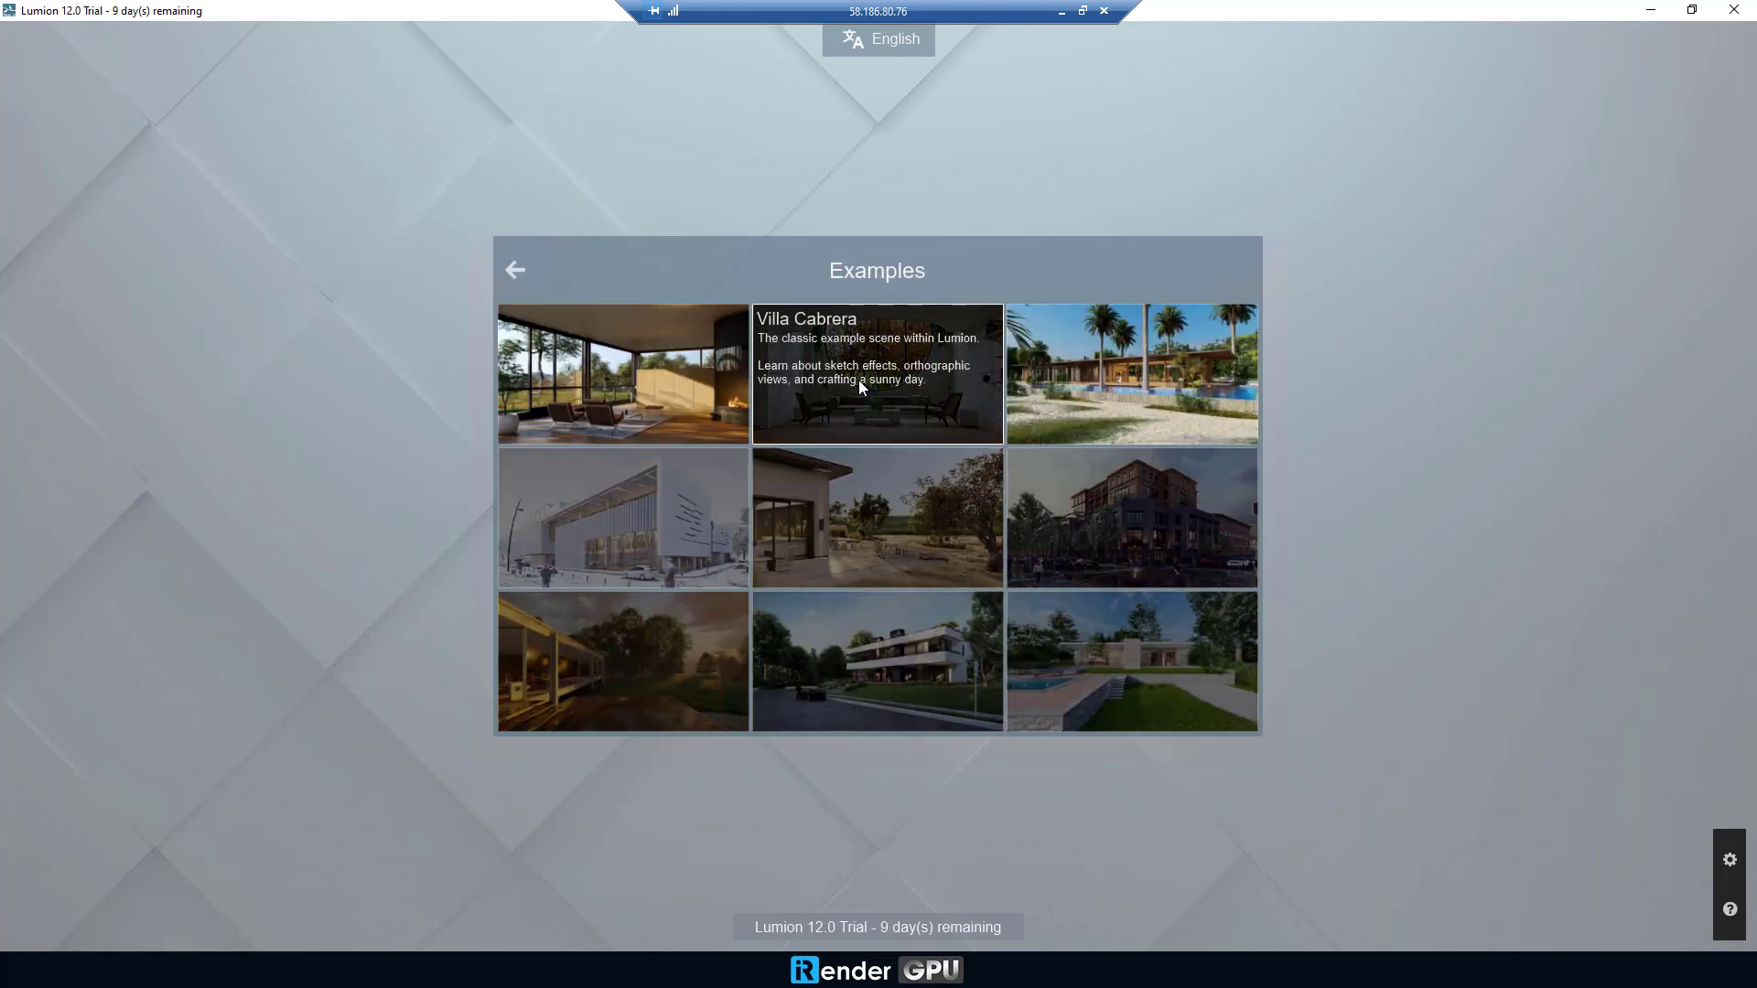
mouse_move(1131, 661)
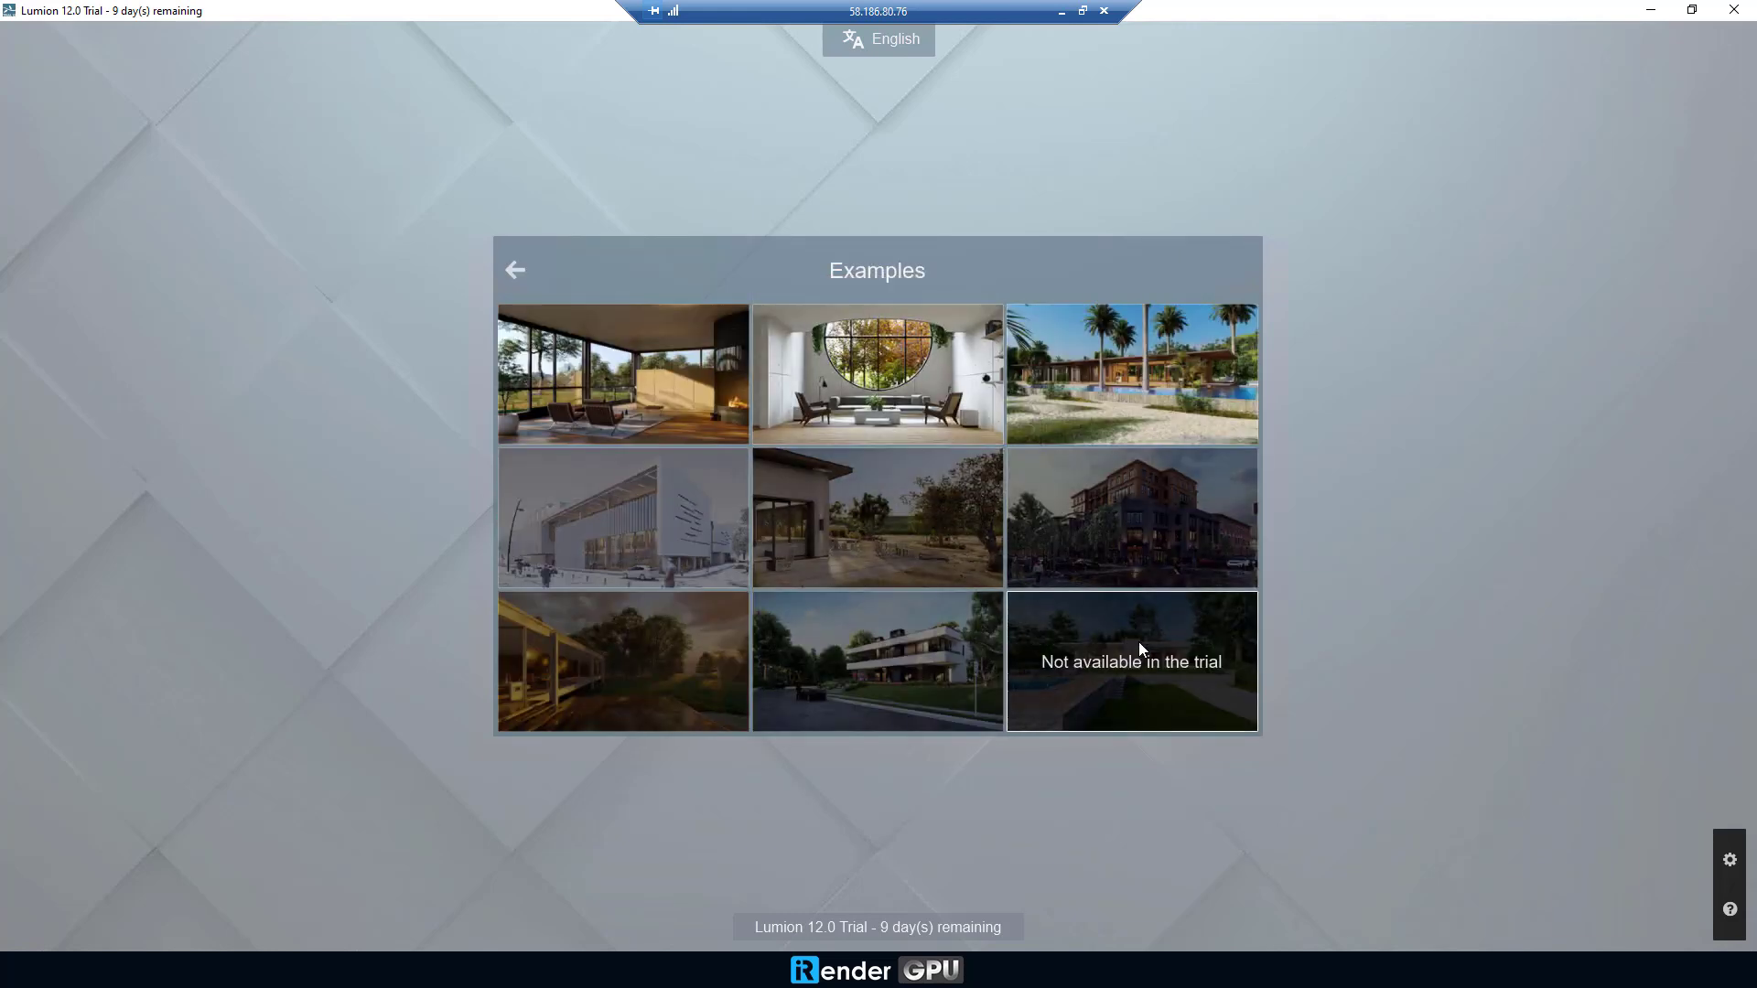
- Load the Beach house example, turn the camera toward the beach and move inside
click(1171, 352)
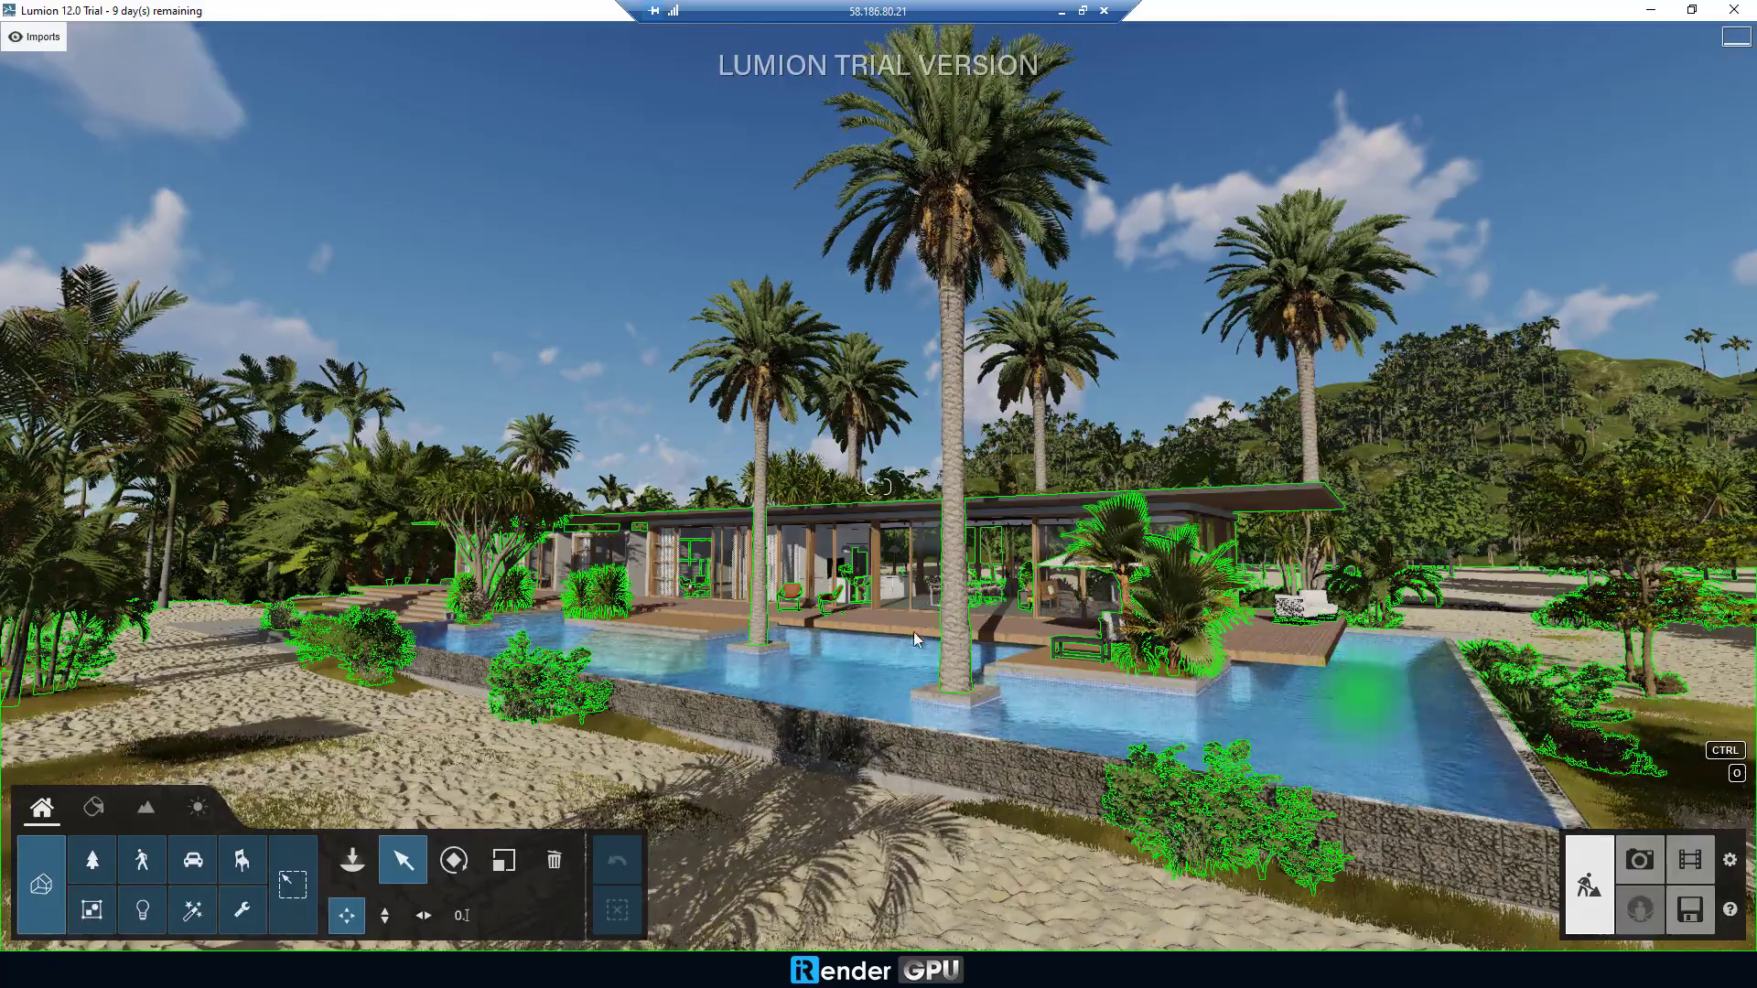
right_drag(913, 632, 1043, 631)
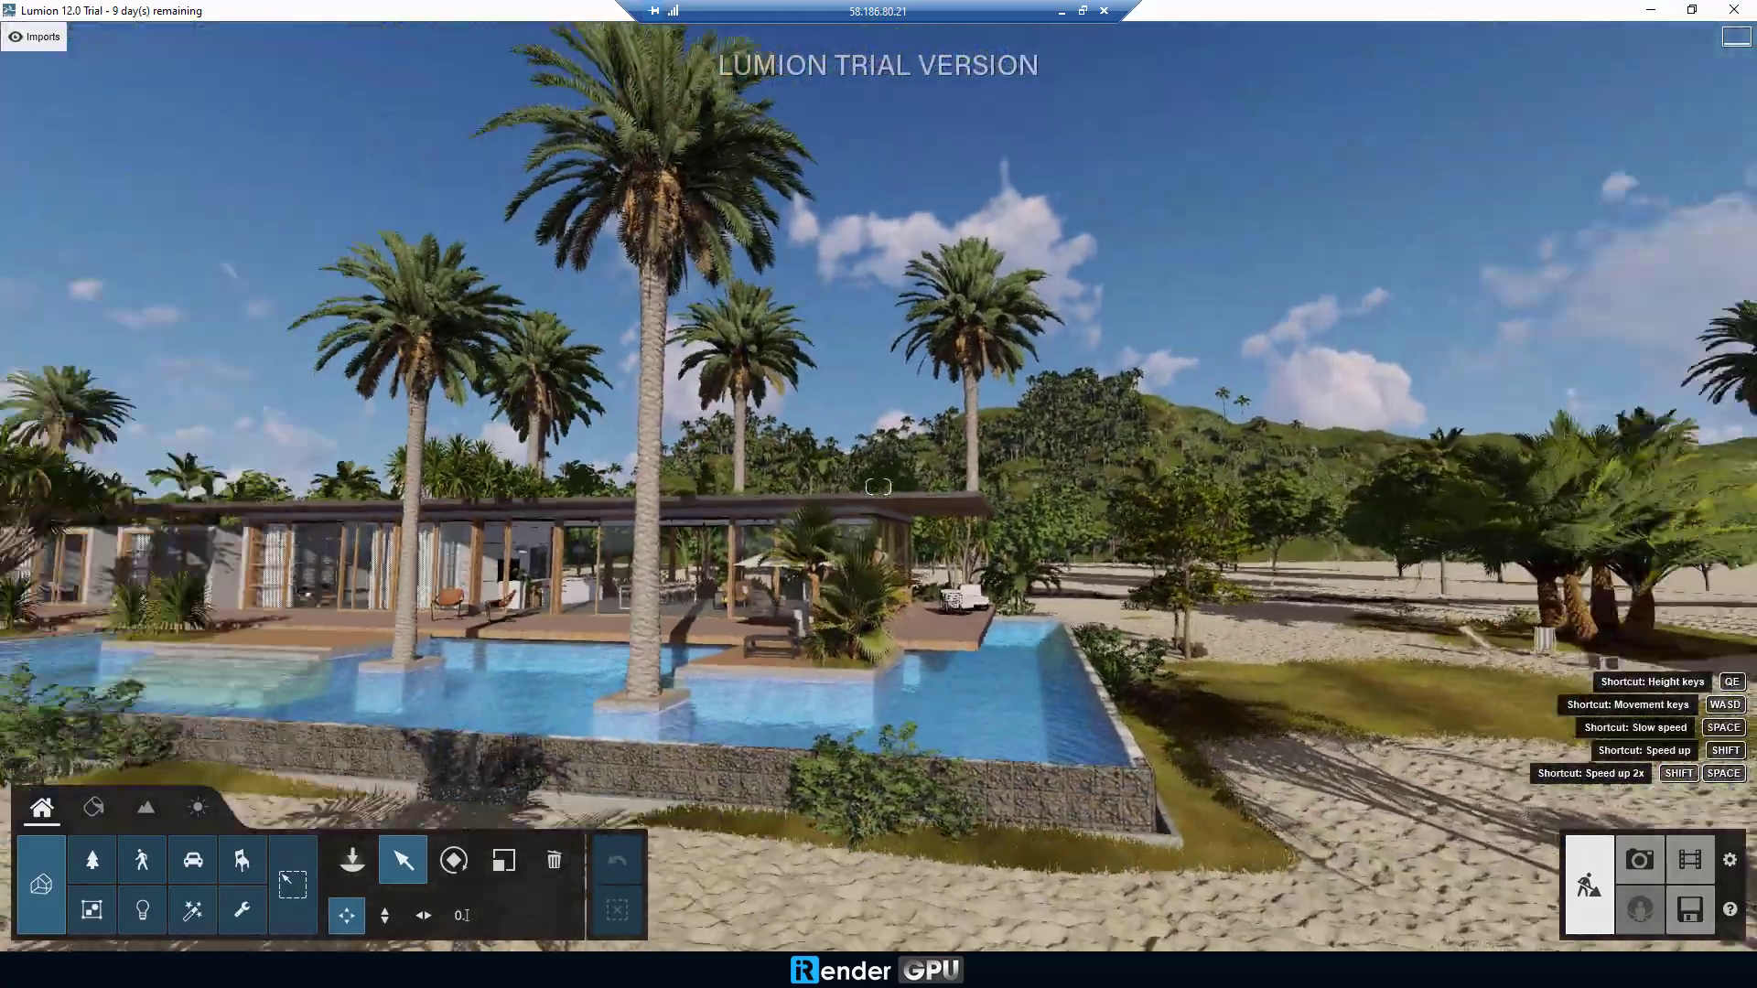
scroll(752, 633, up, 5)
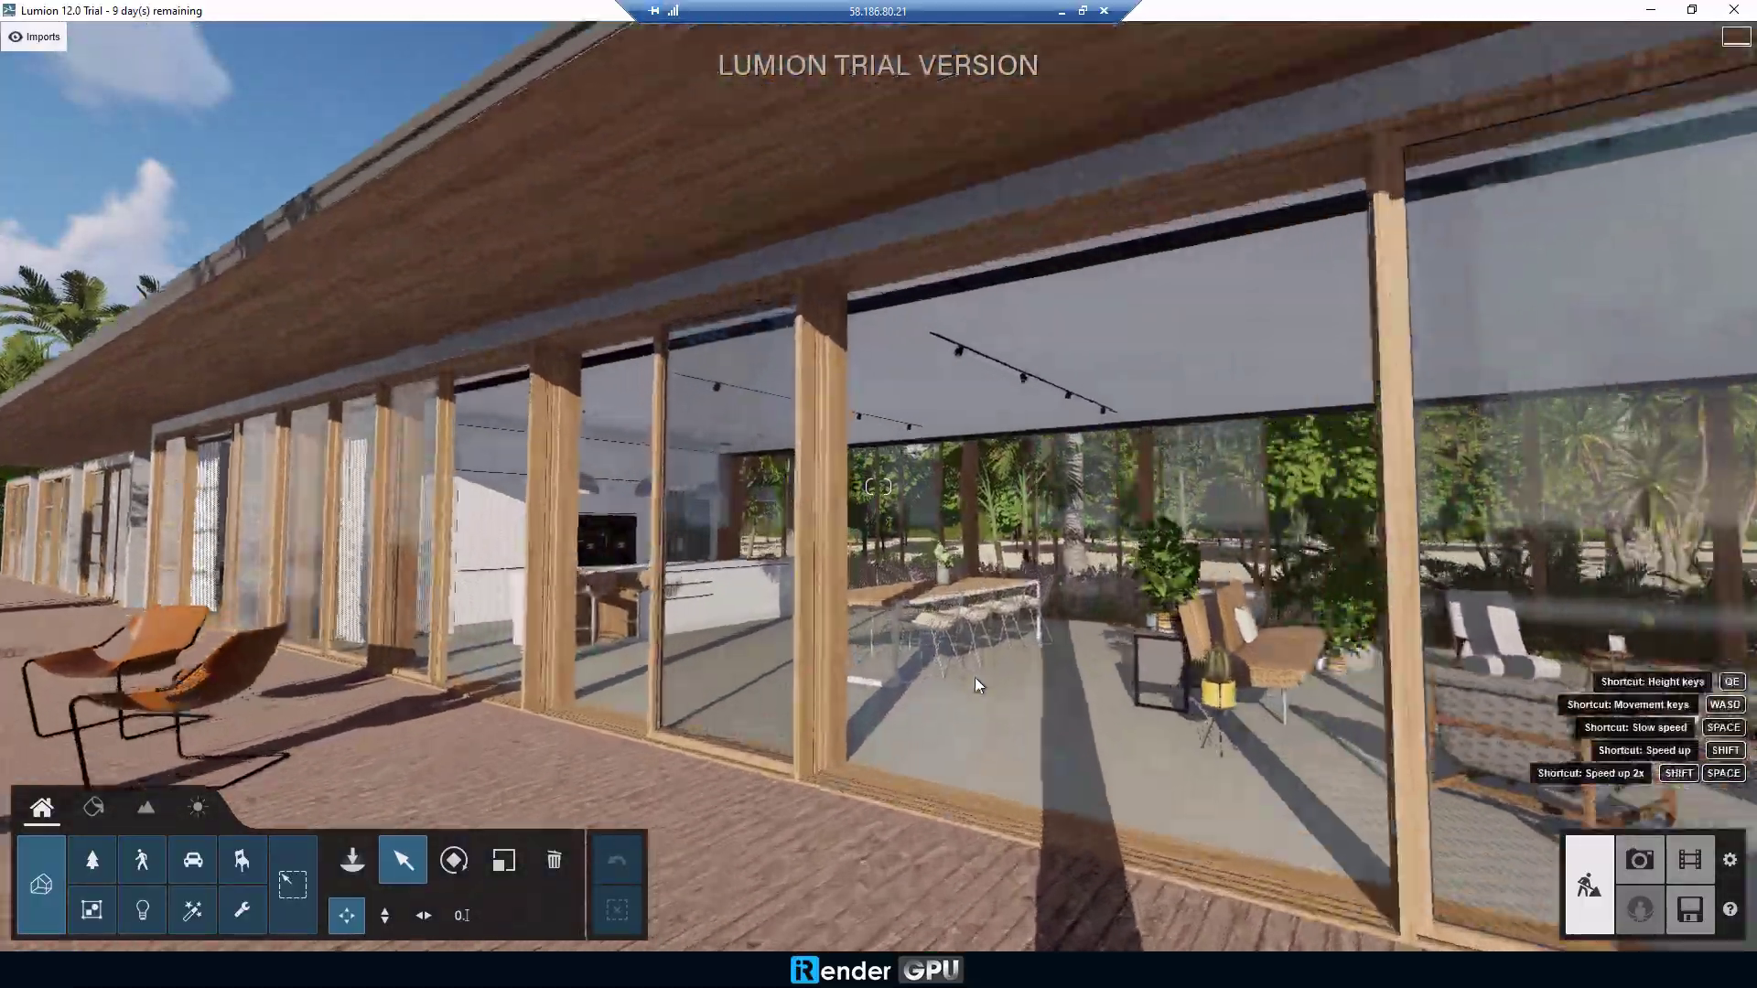
mouse_move(975, 677)
right_down()
mouse_move(769, 678)
mouse_move(1438, 820)
right_up()
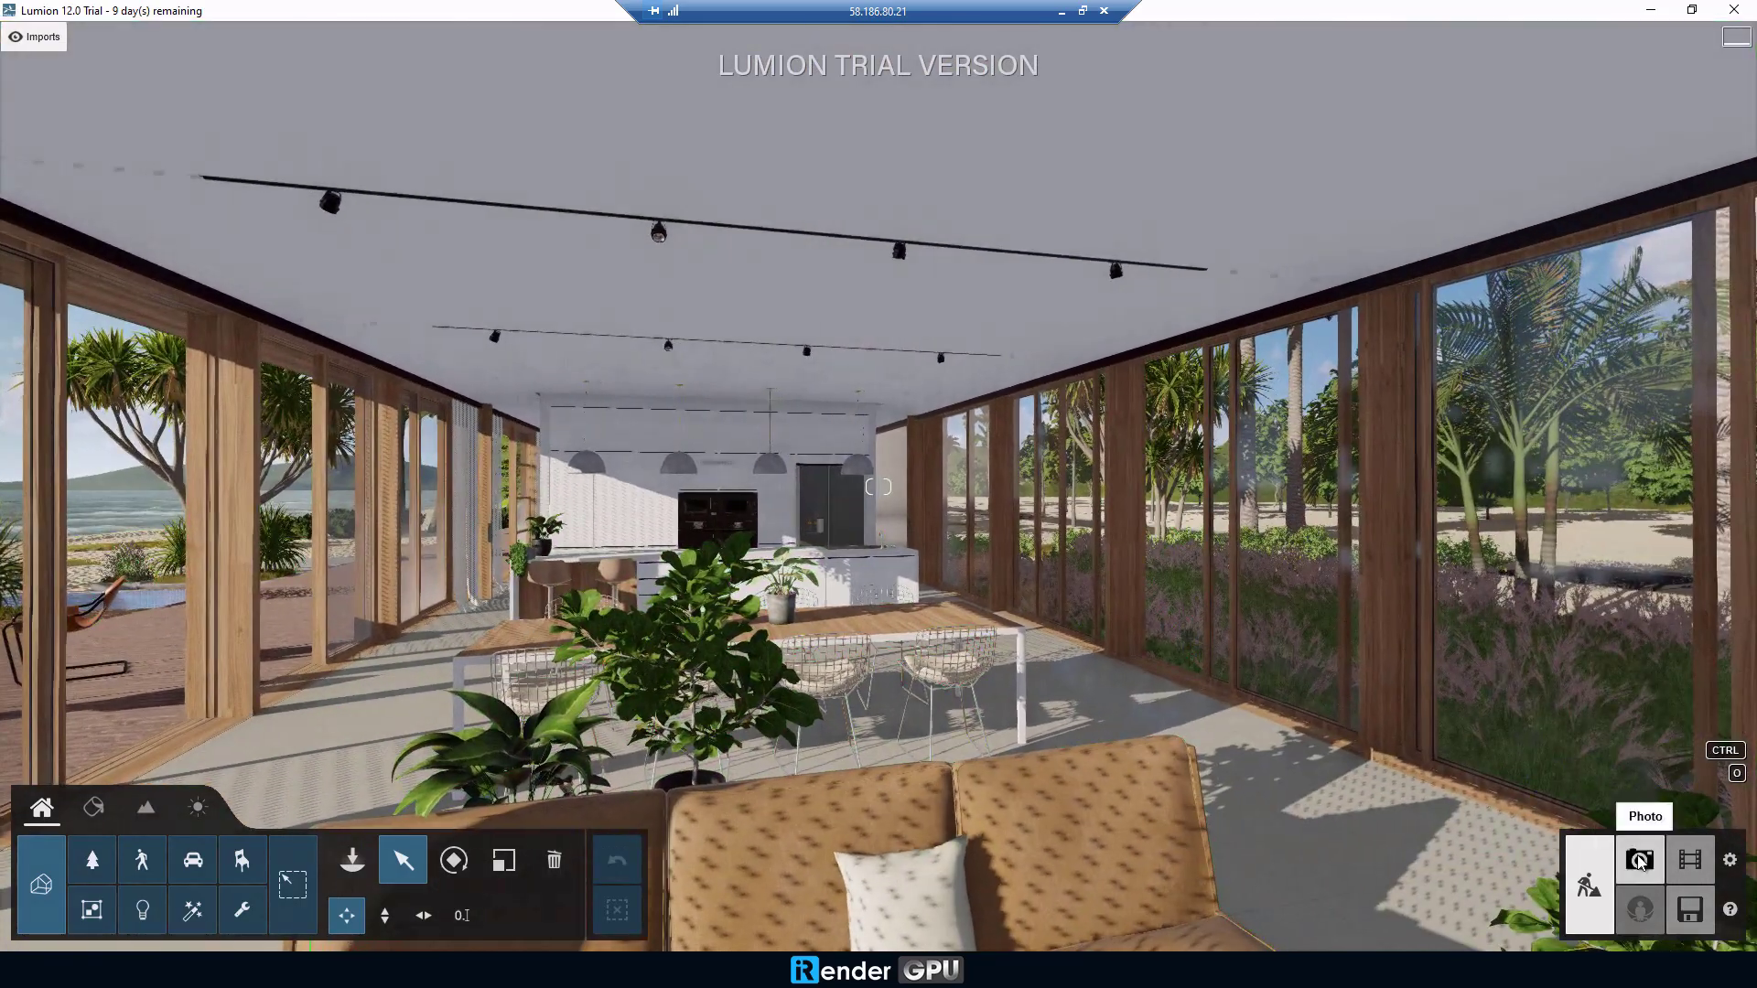
- In Photo mode, preview Sunny day, Sunset and Sunset walk, ending on Beach vacation's render options
click(1637, 860)
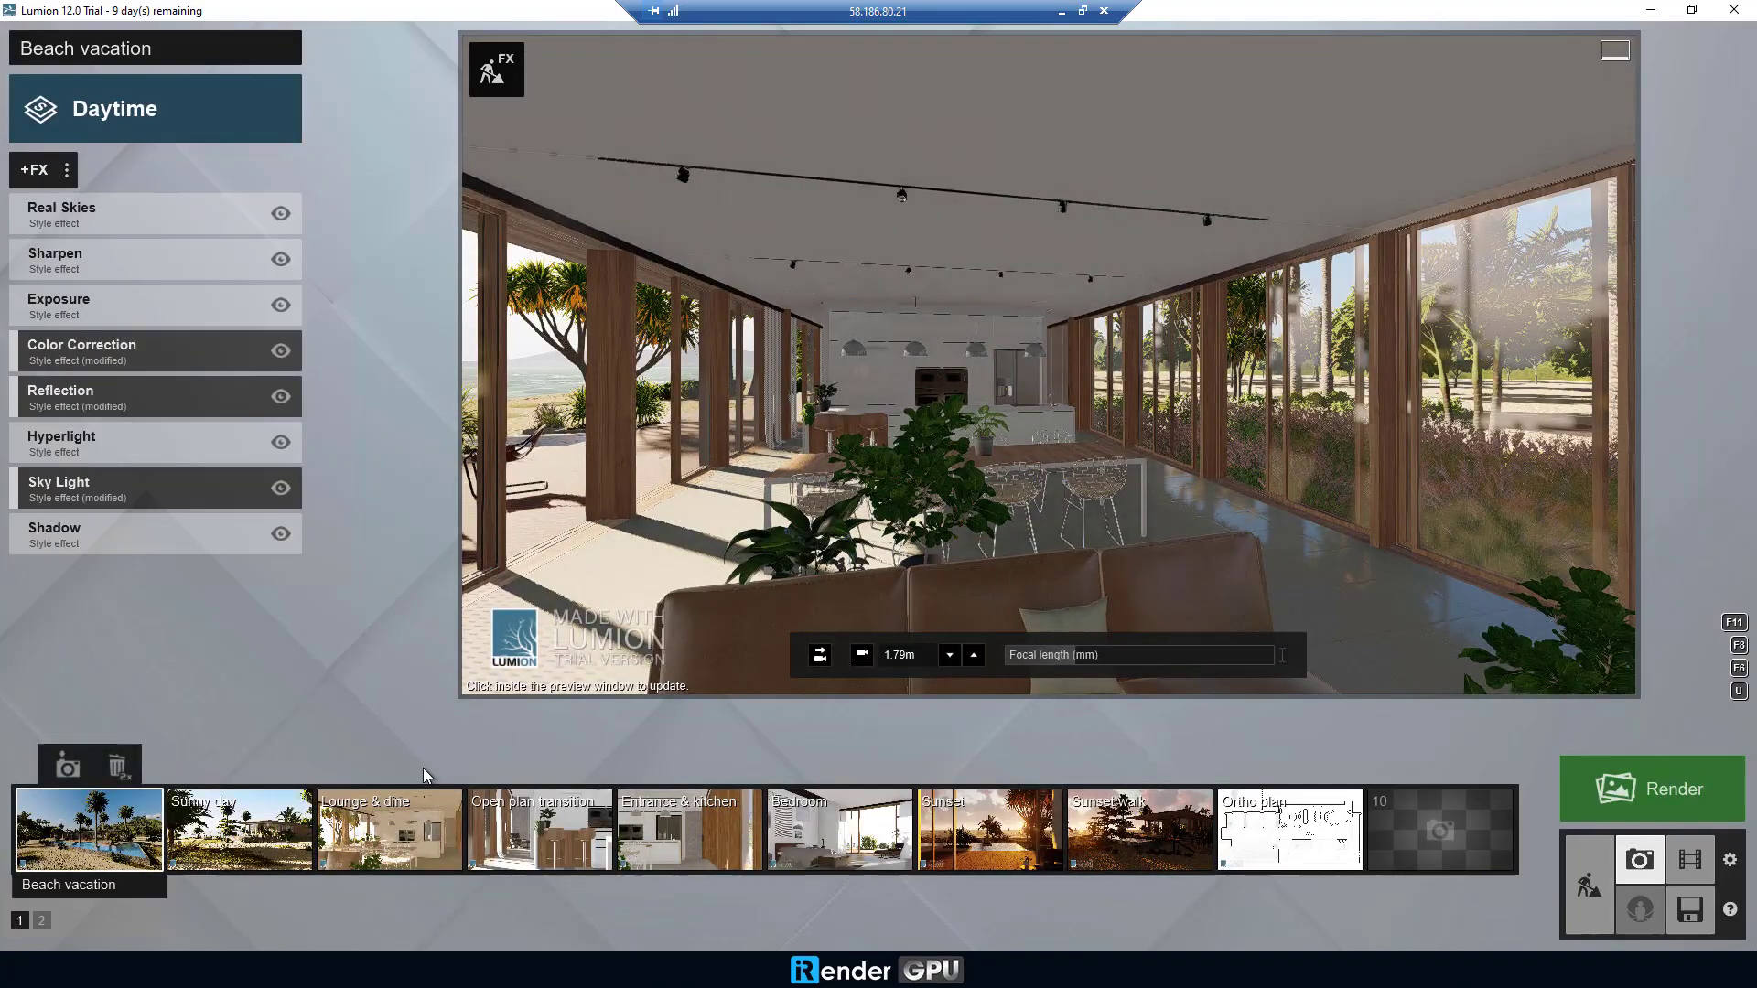
click(270, 852)
click(108, 854)
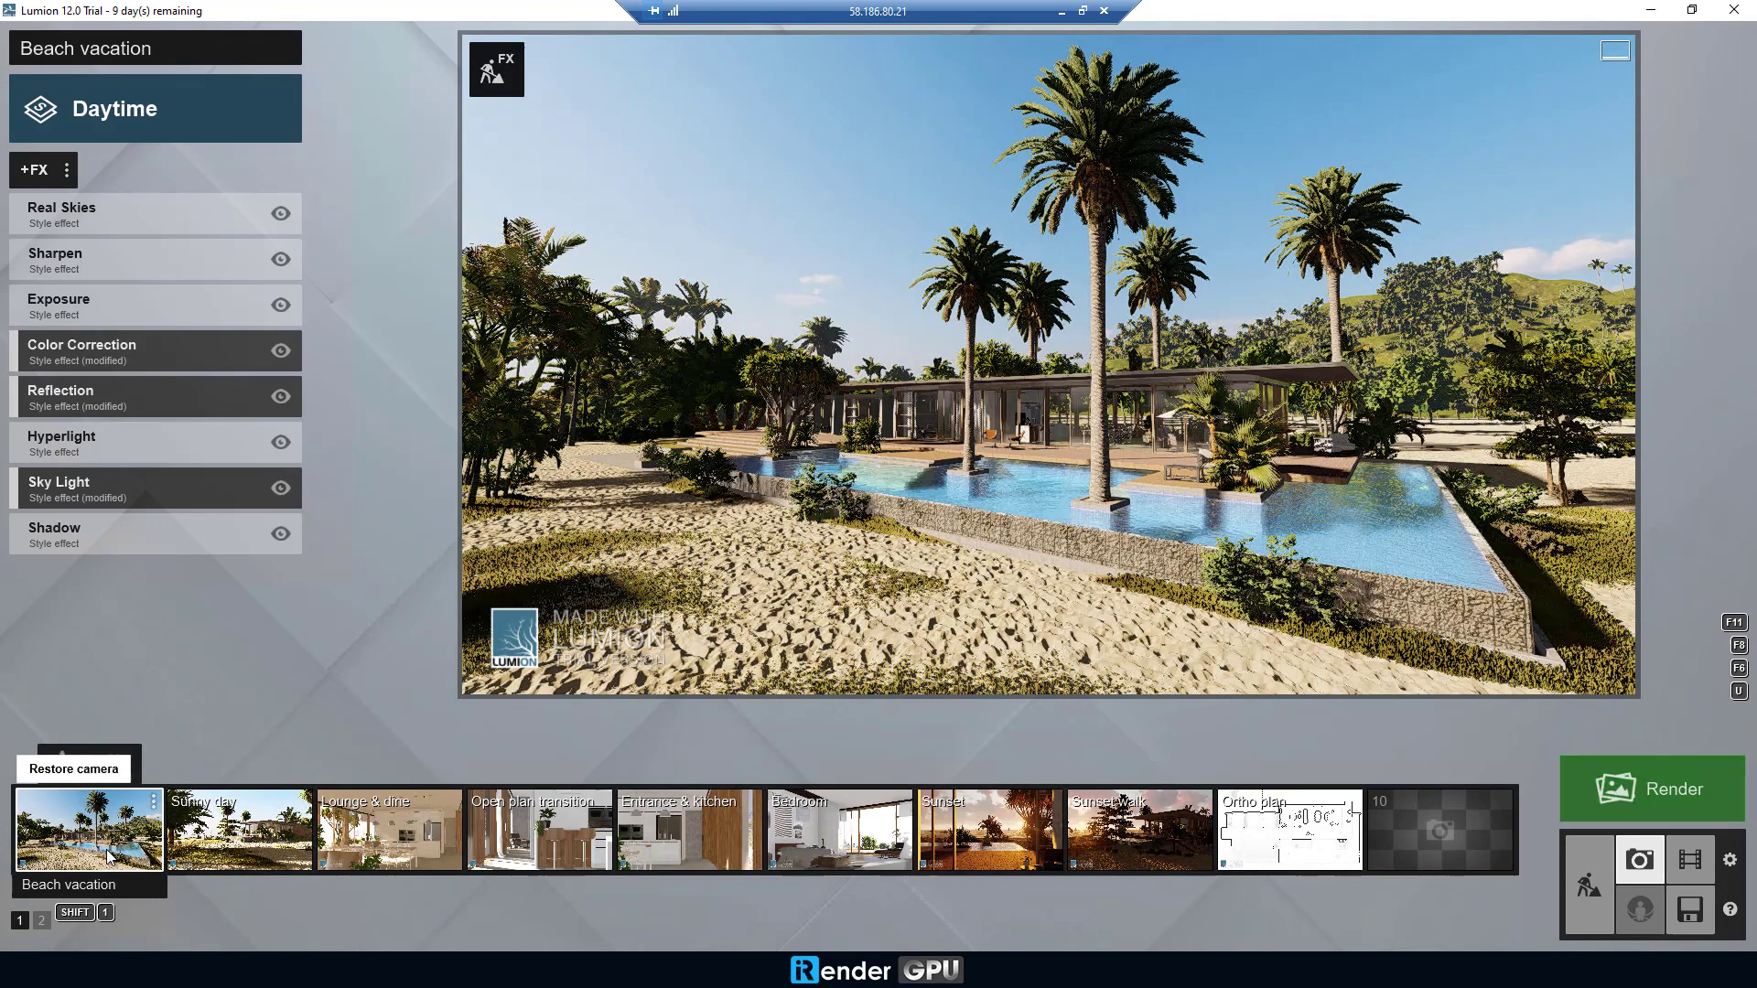
click(995, 845)
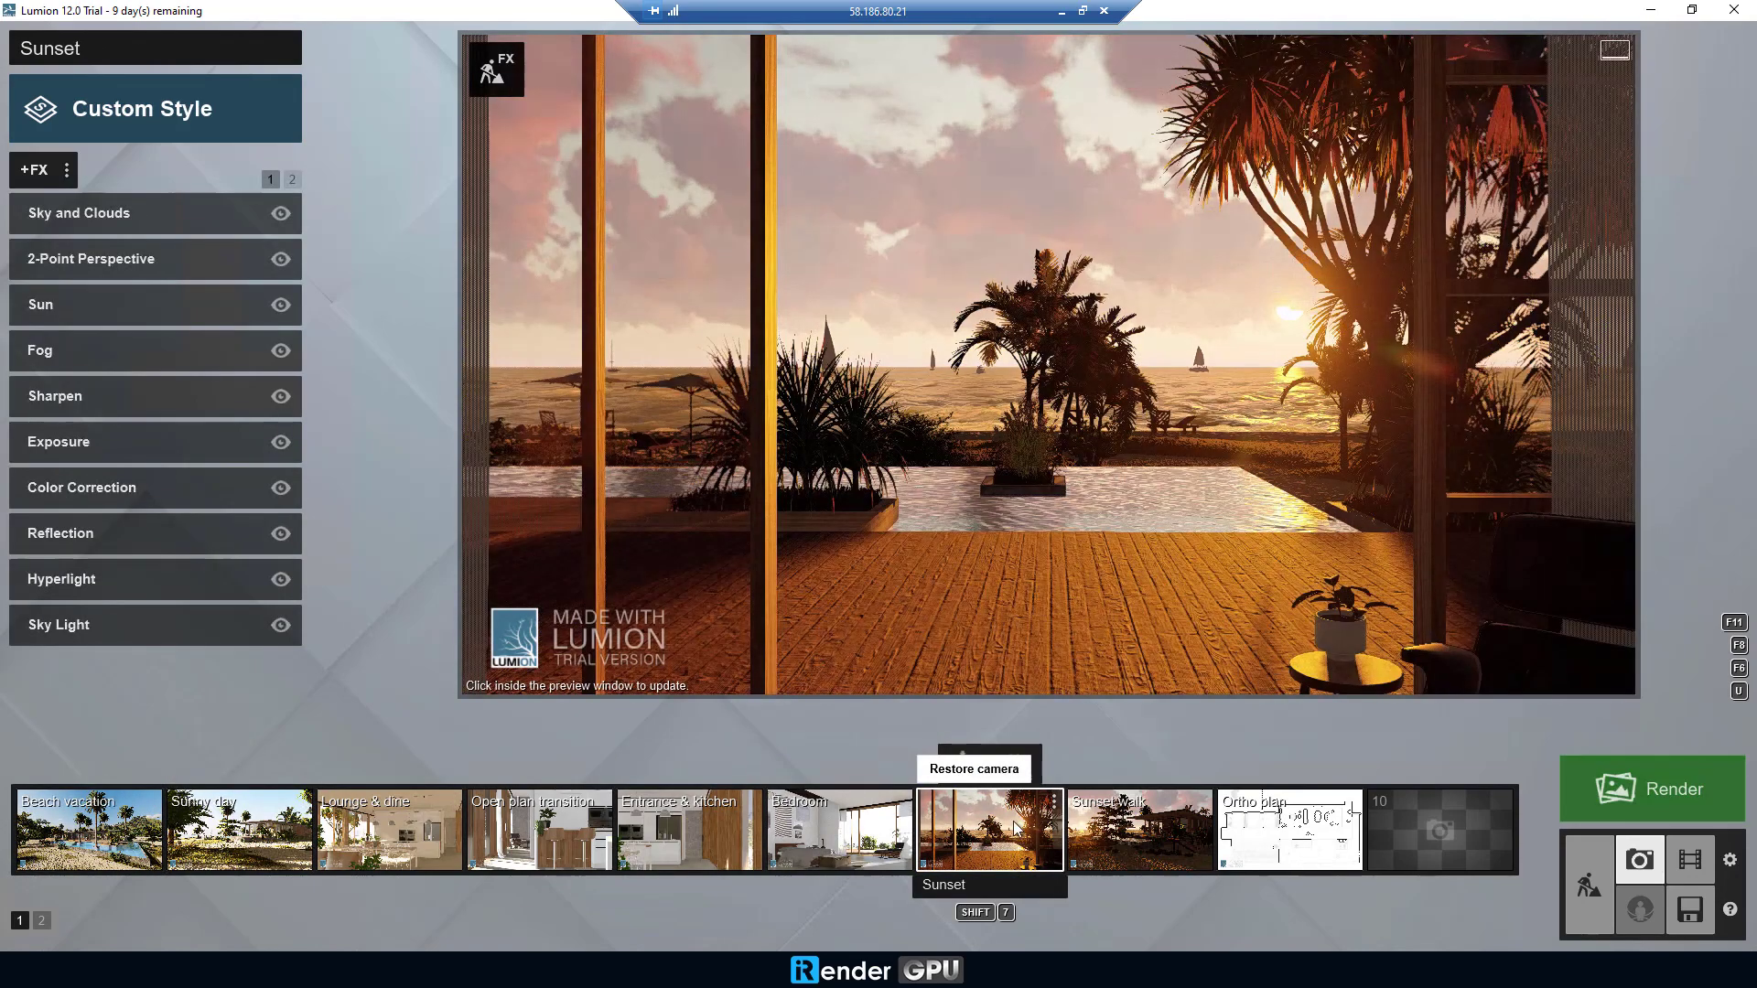
click(1157, 841)
click(99, 837)
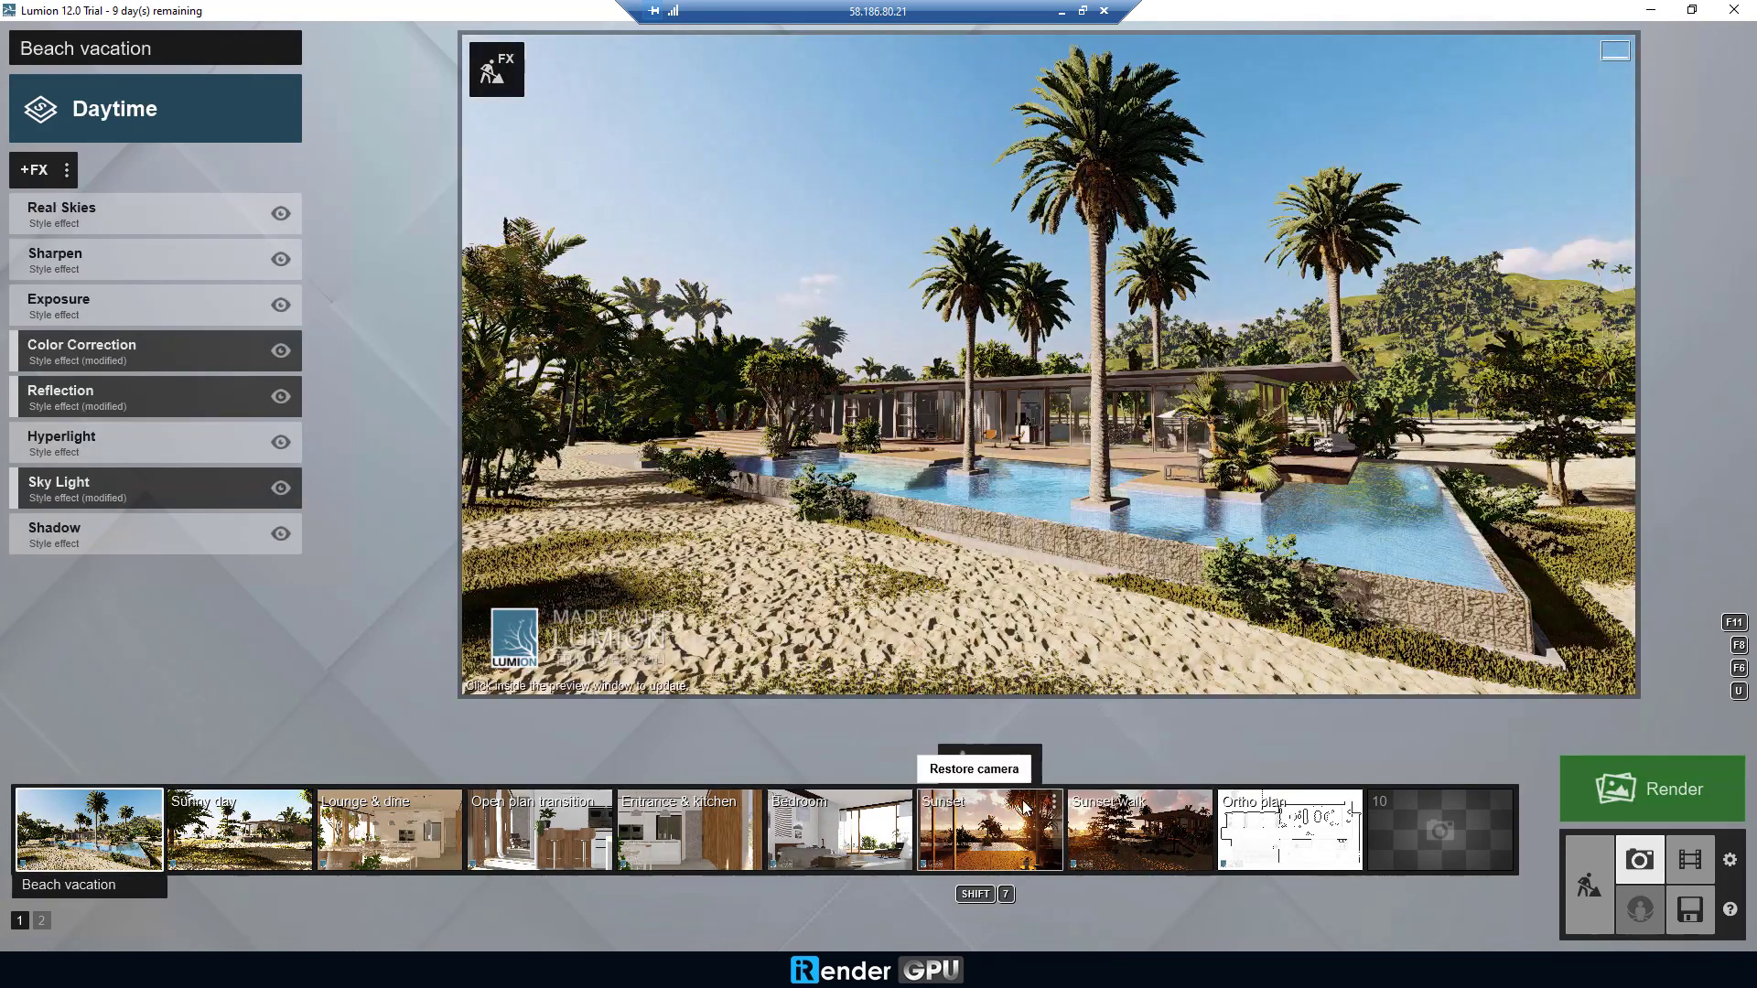
click(1652, 792)
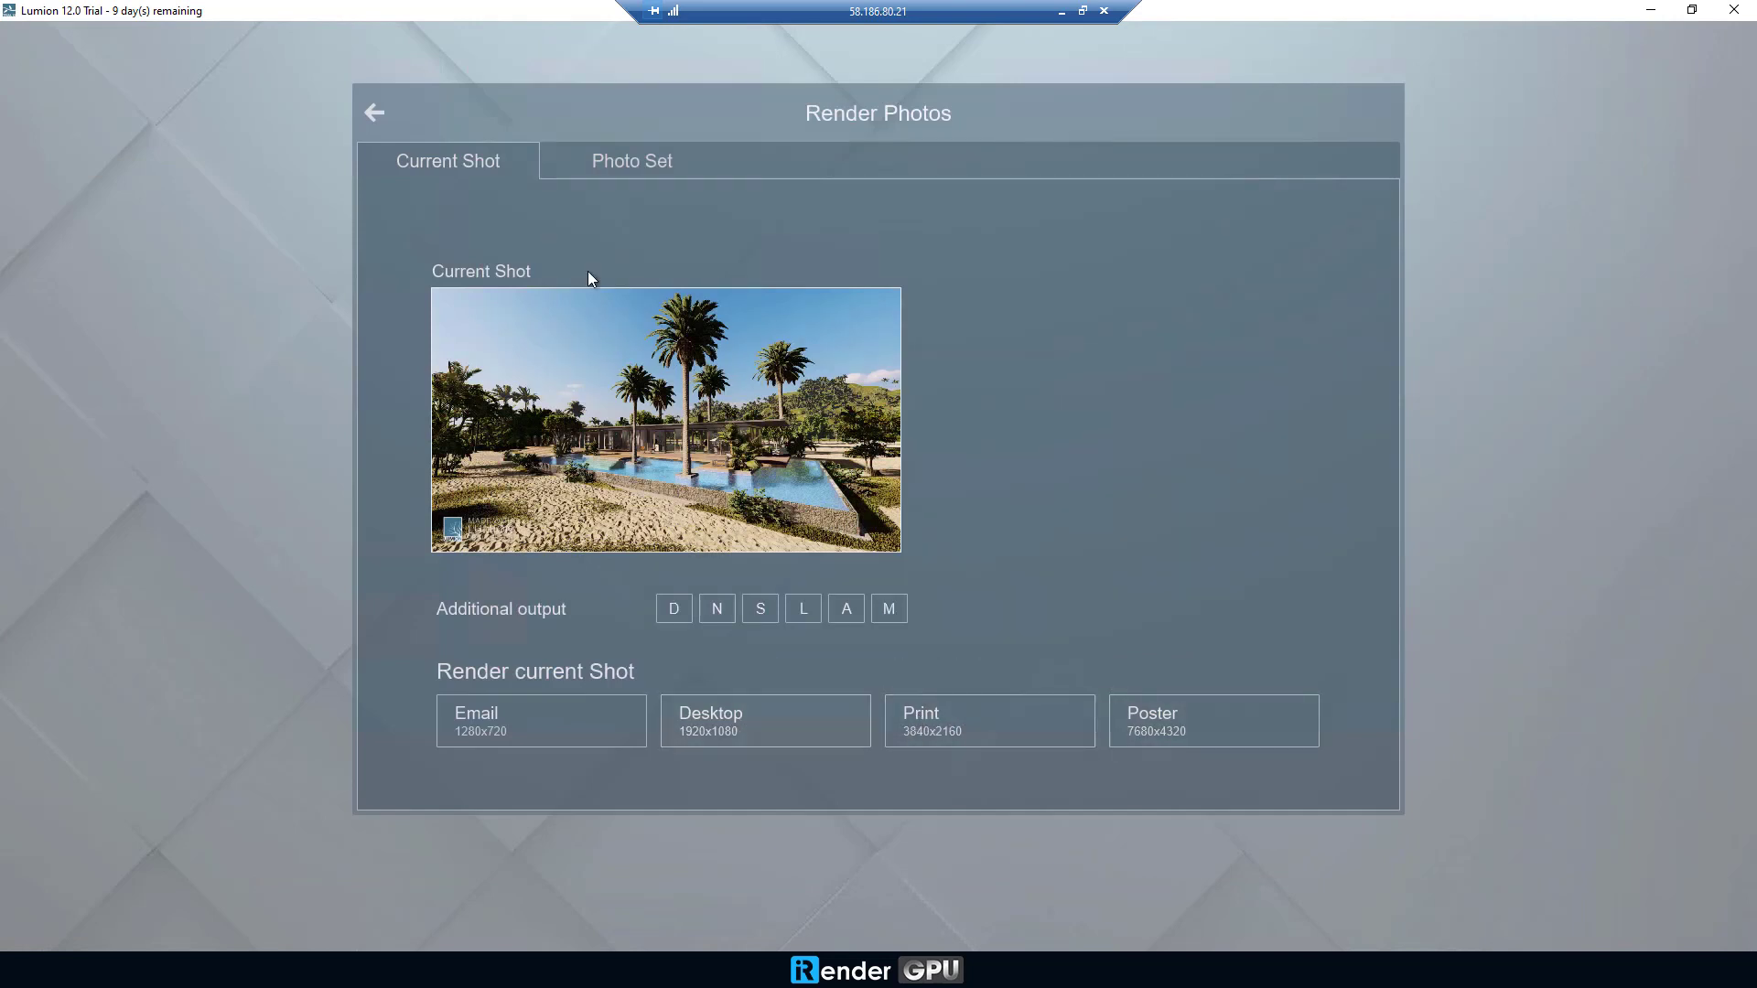
- Render the Beach vacation shot at Desktop 1920x1080 as Shot-1 on the desktop
click(734, 727)
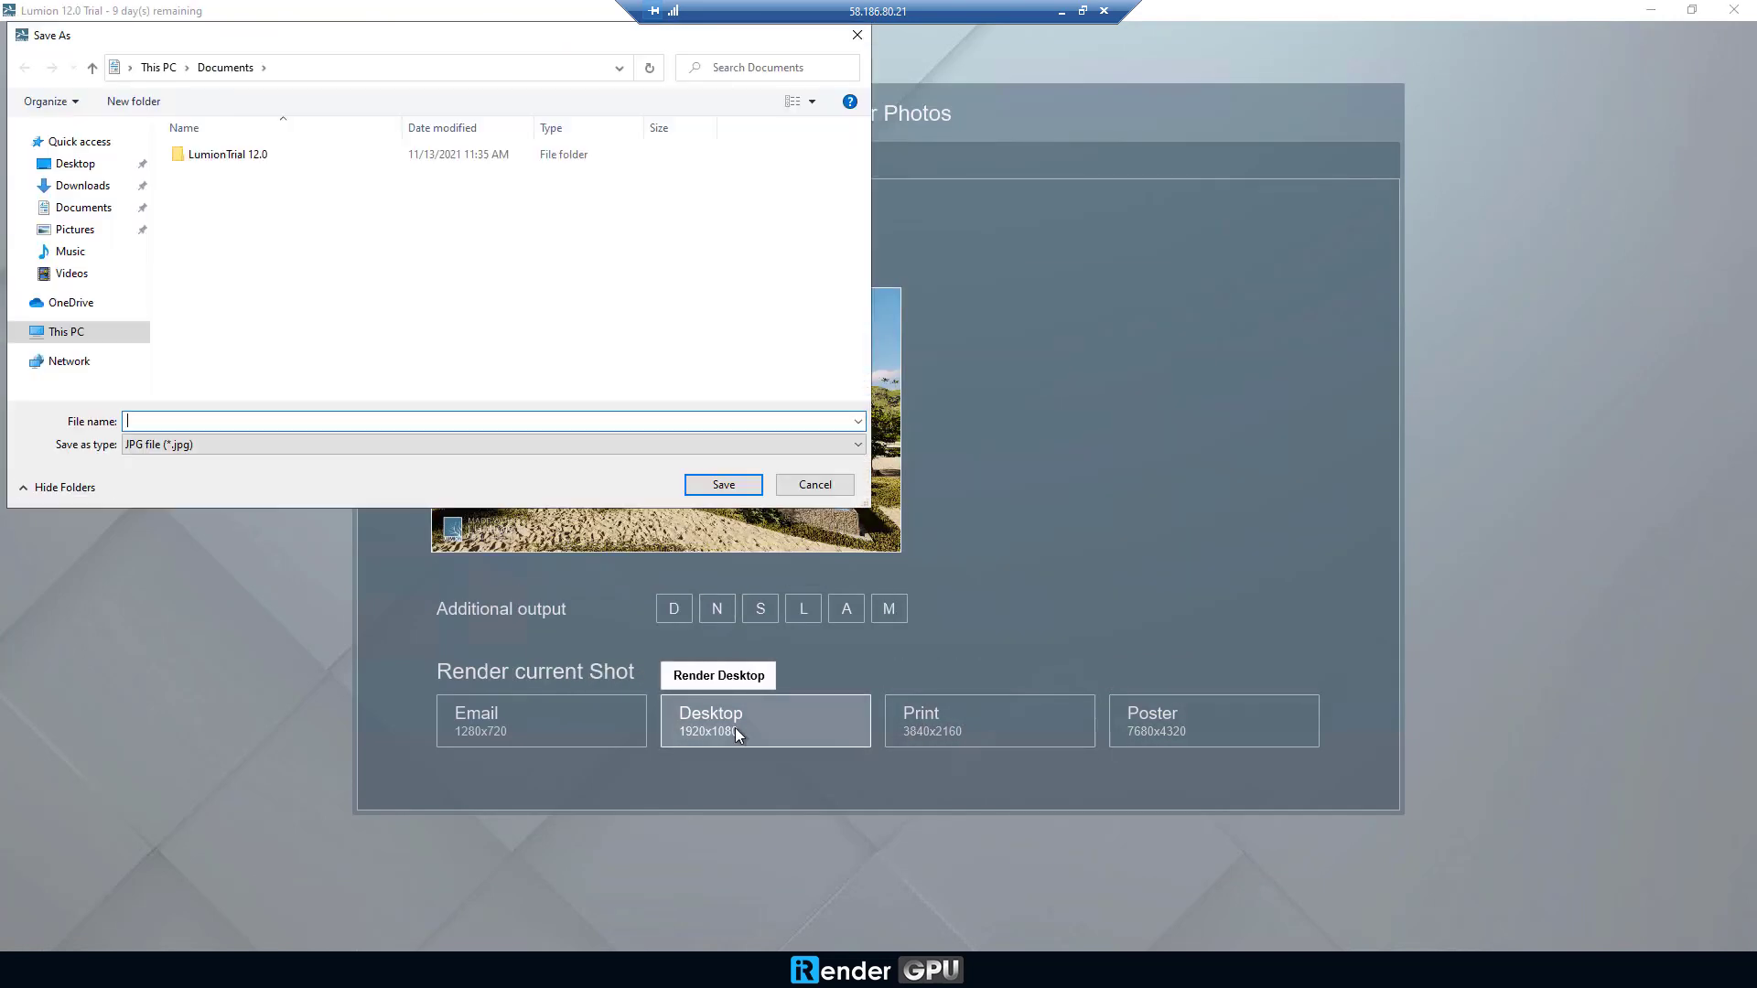
click(76, 164)
click(201, 418)
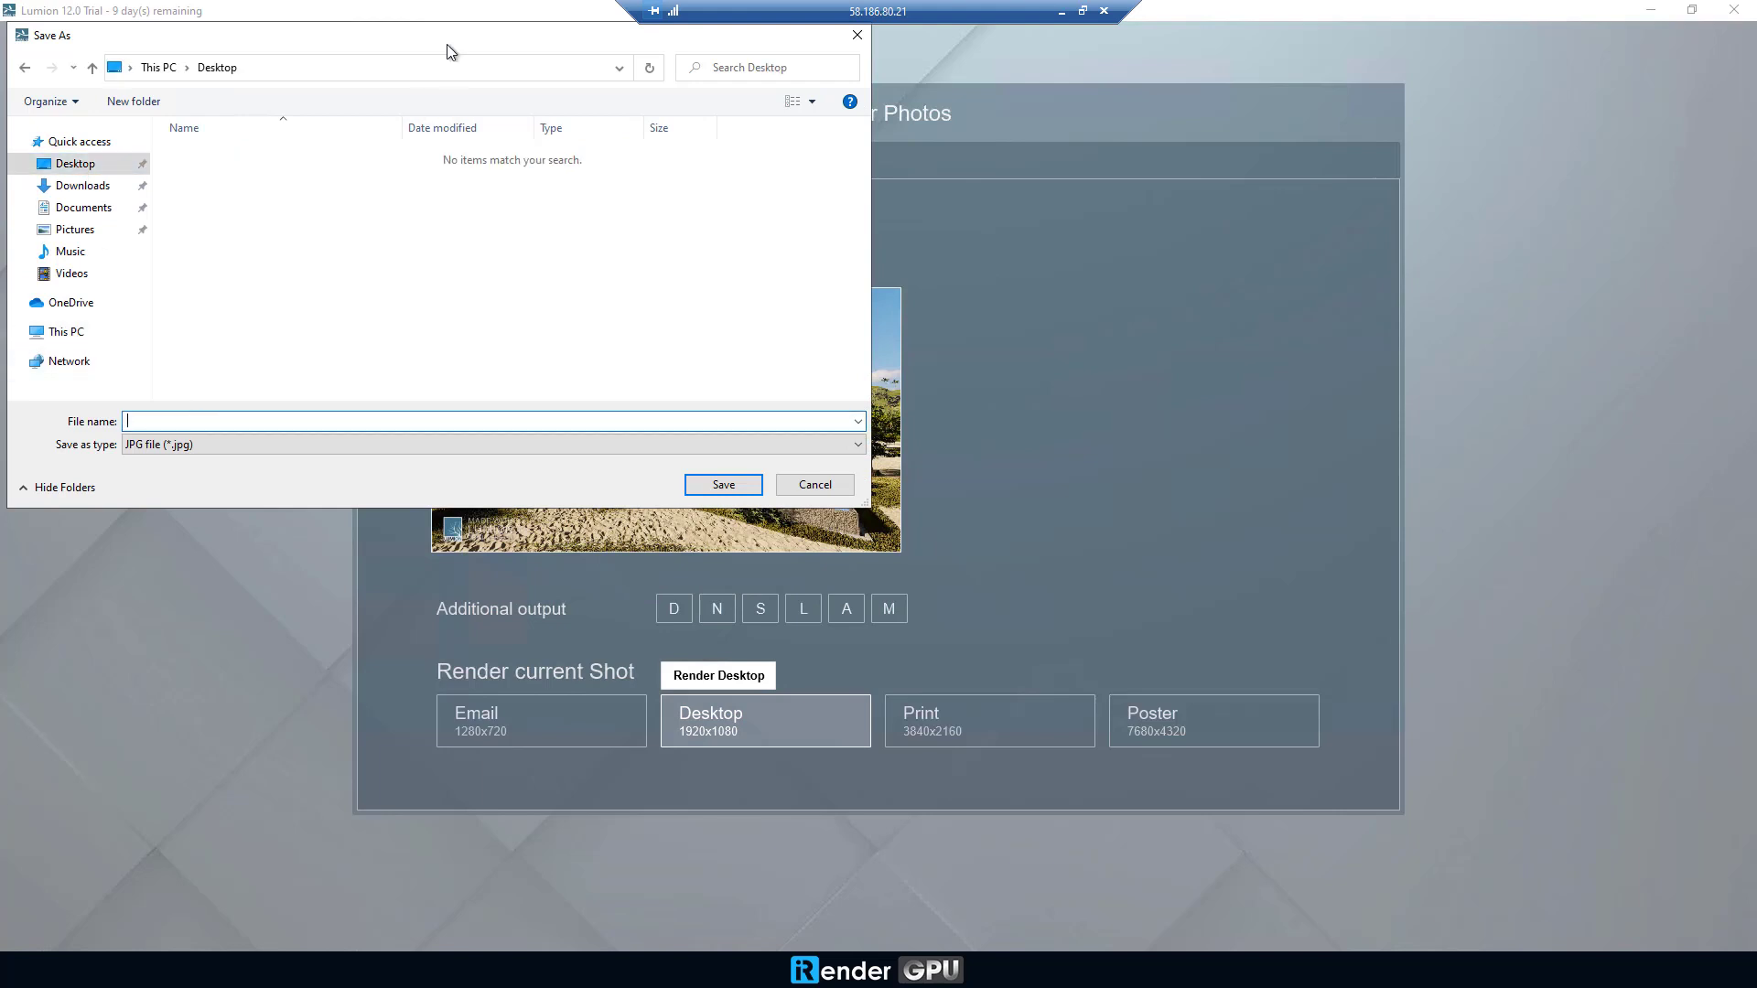
drag(446, 53, 1112, 216)
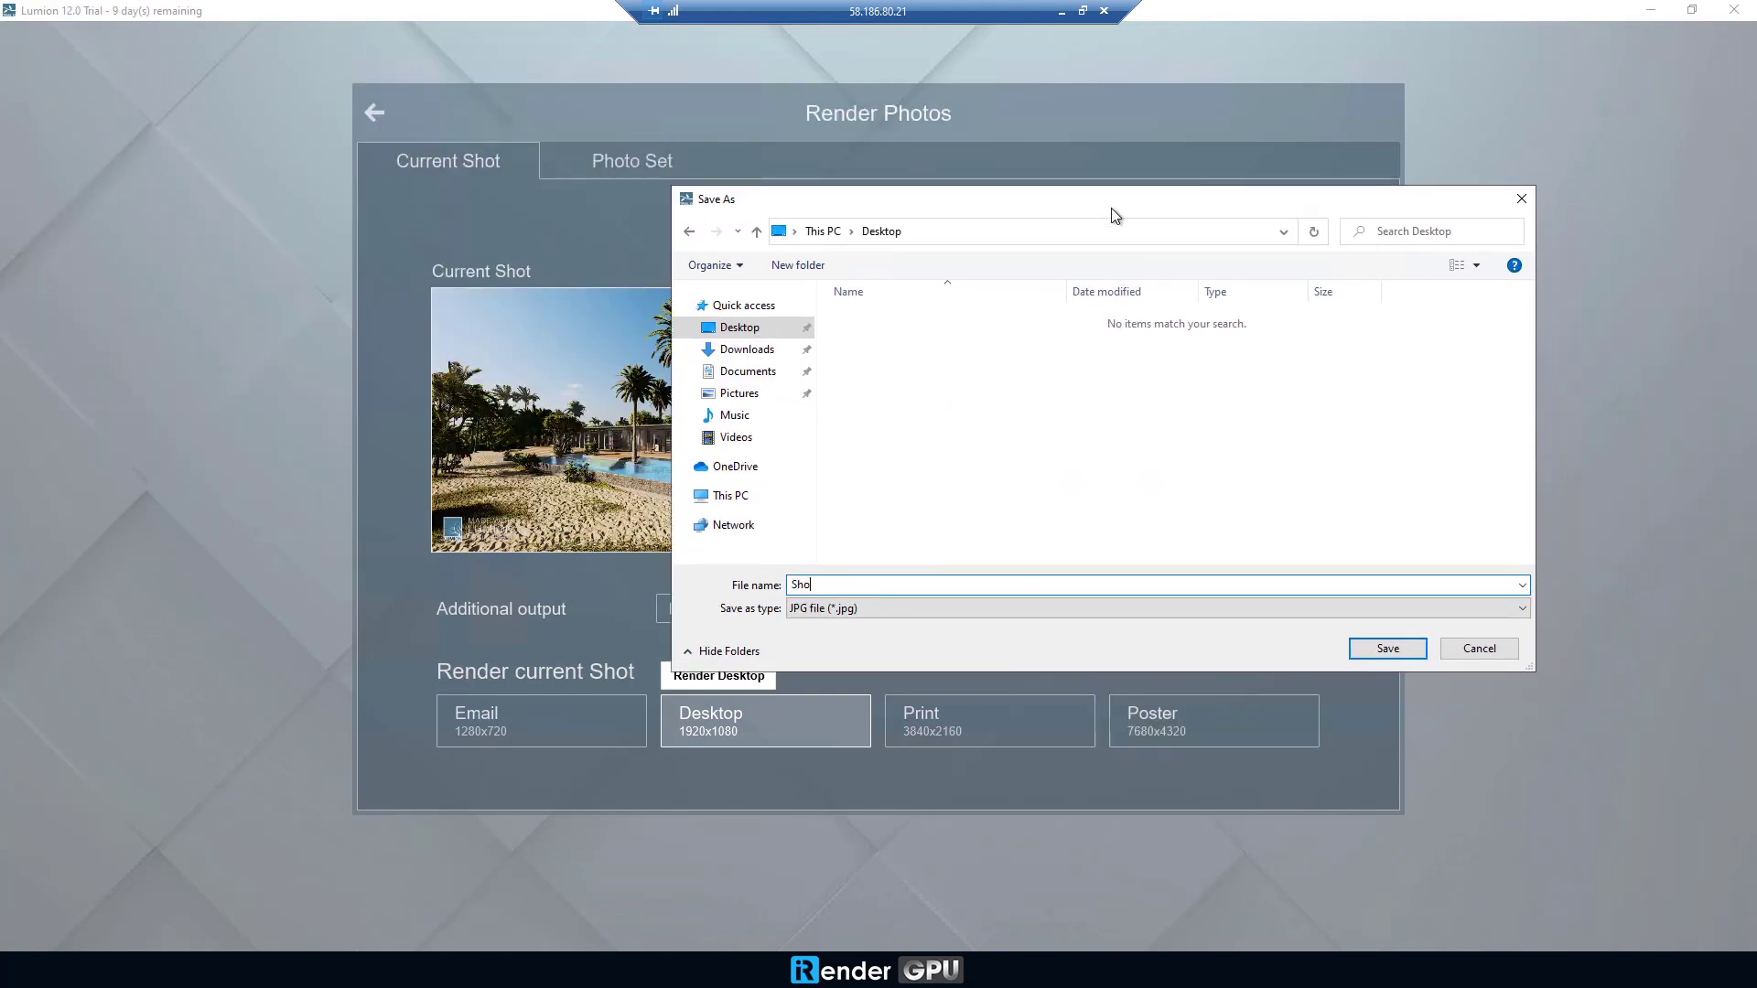
click(1389, 650)
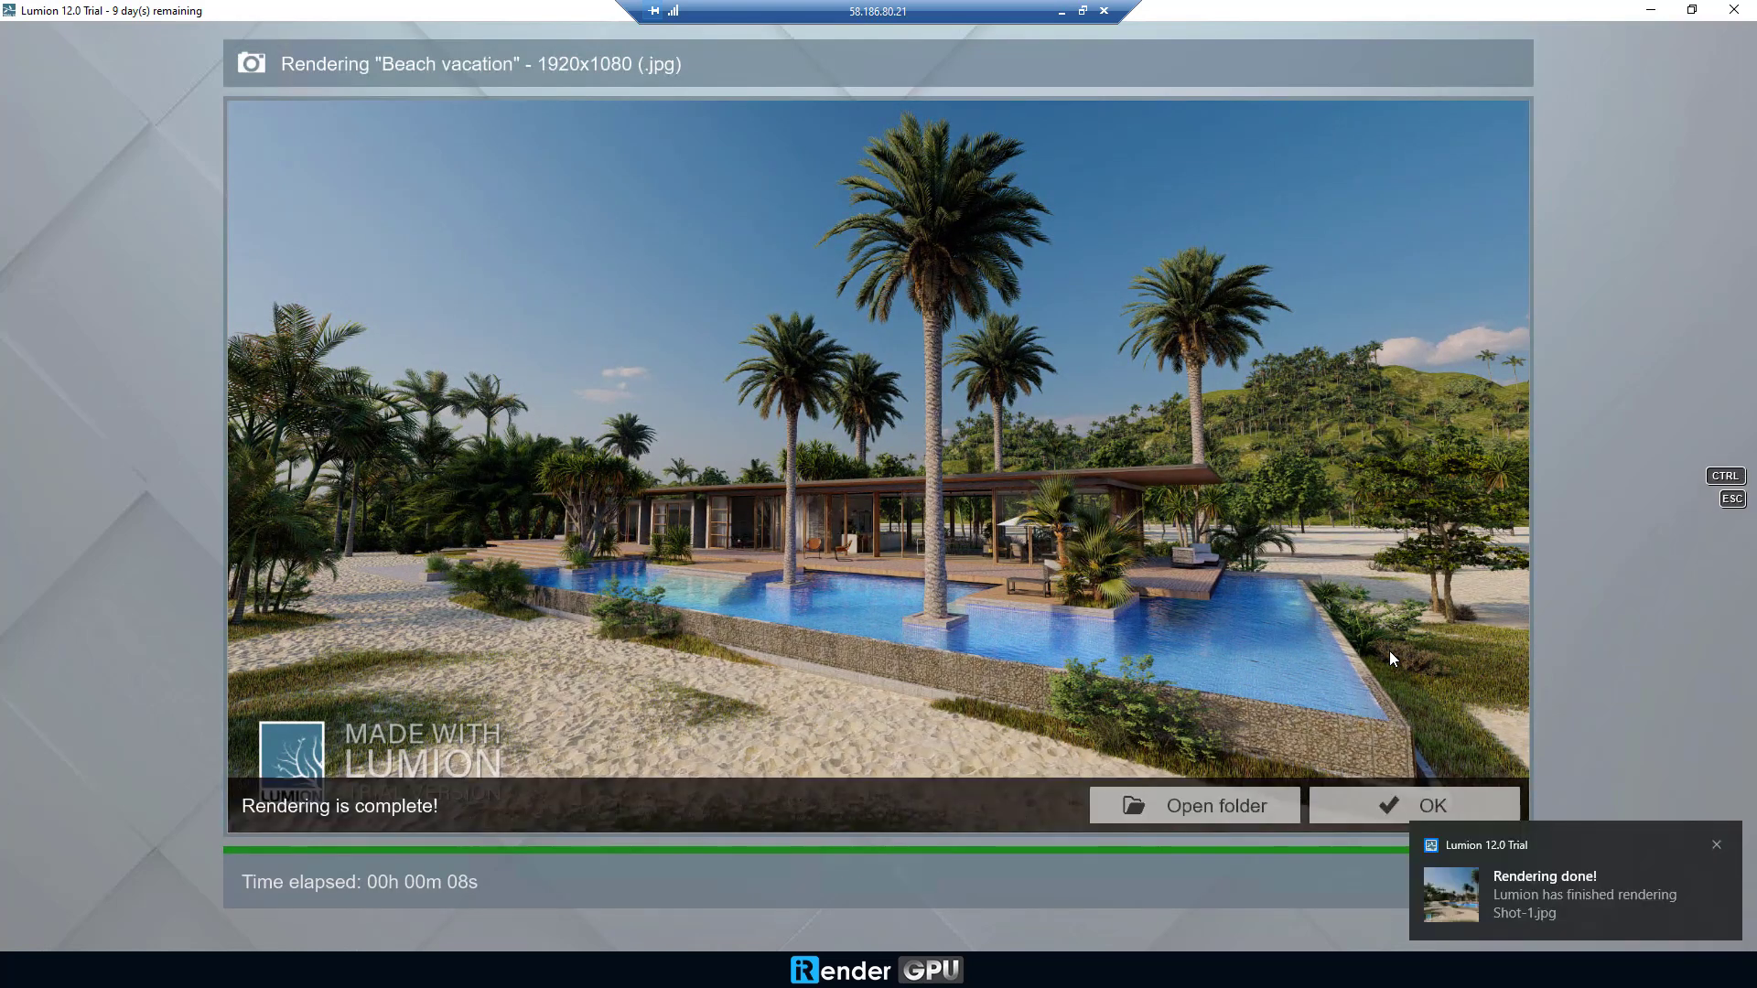
click(1374, 808)
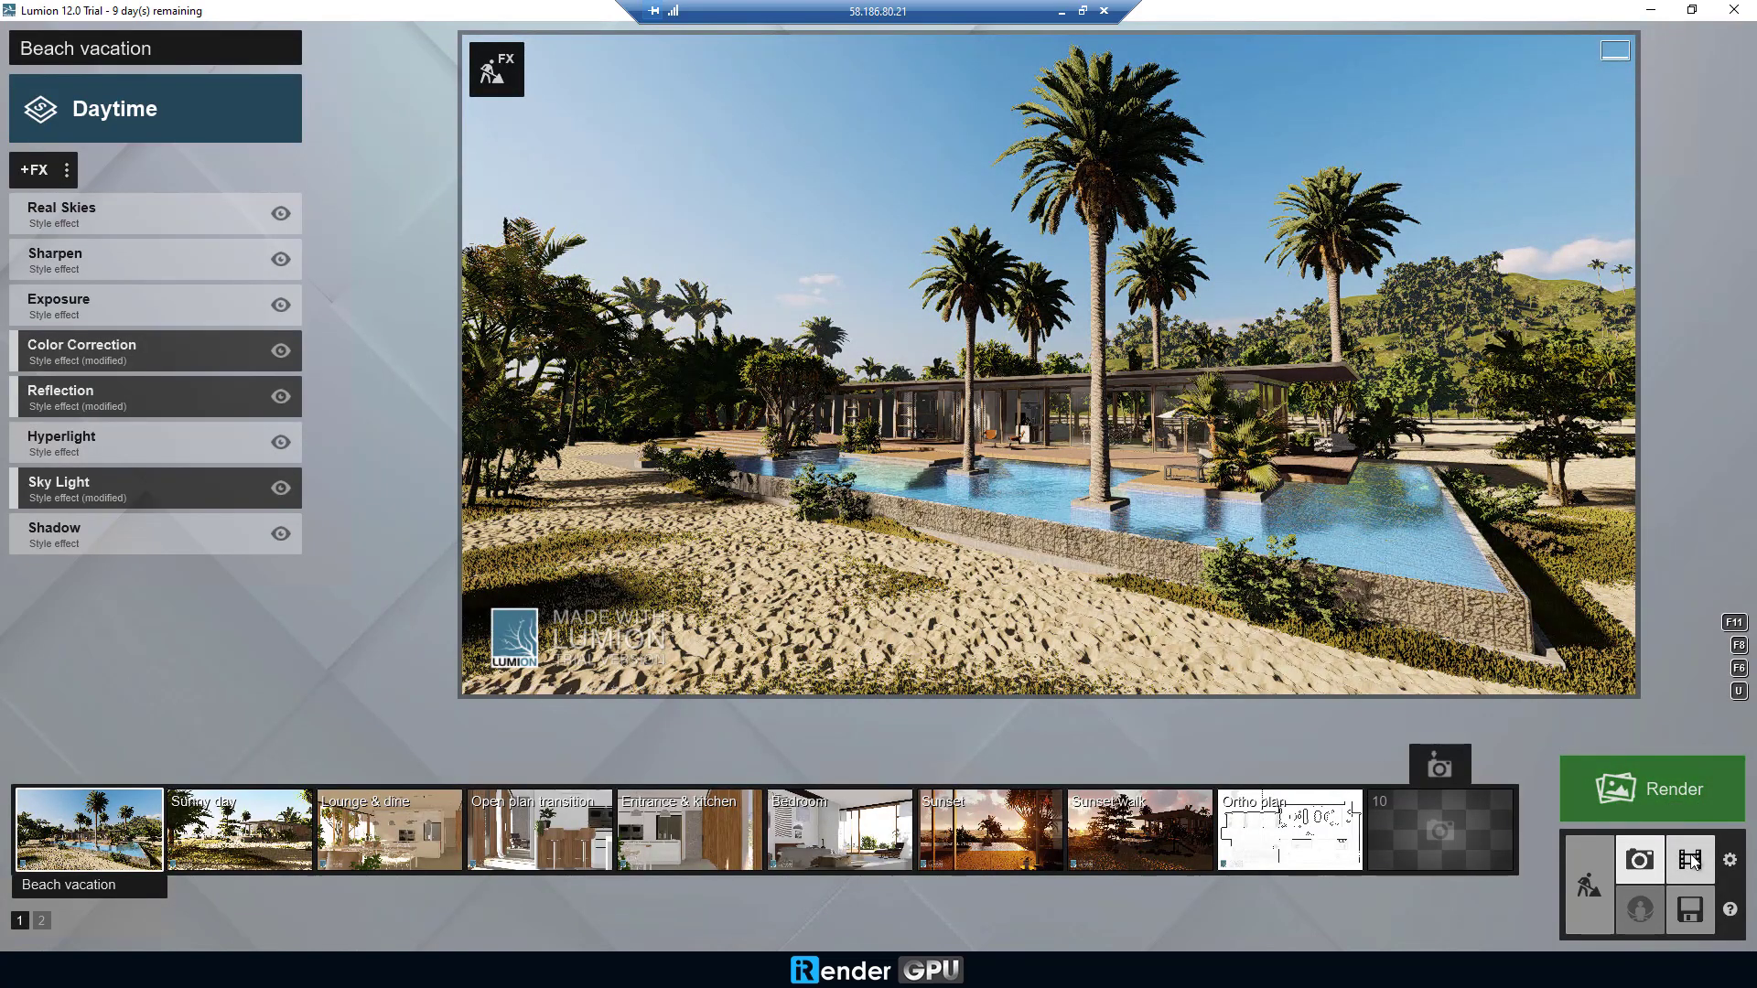
- Play and pause the movie timeline, then preview the Interior to Exterior and Interior mood clips
click(1689, 860)
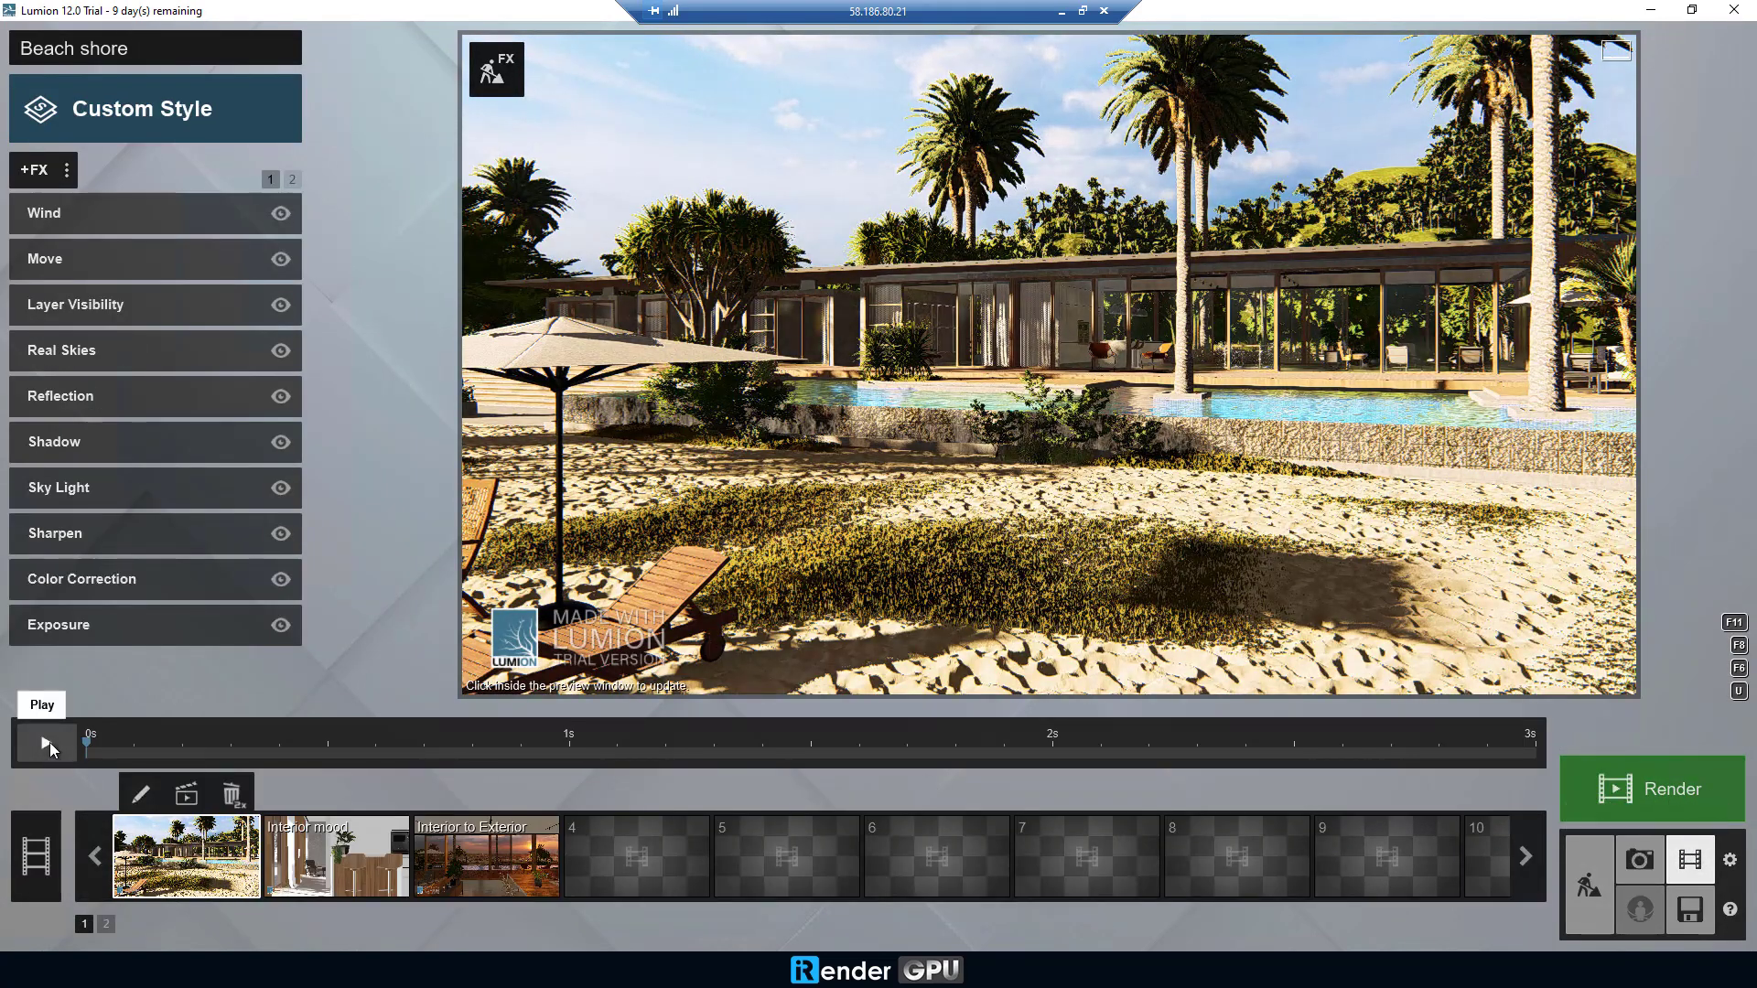
click(50, 743)
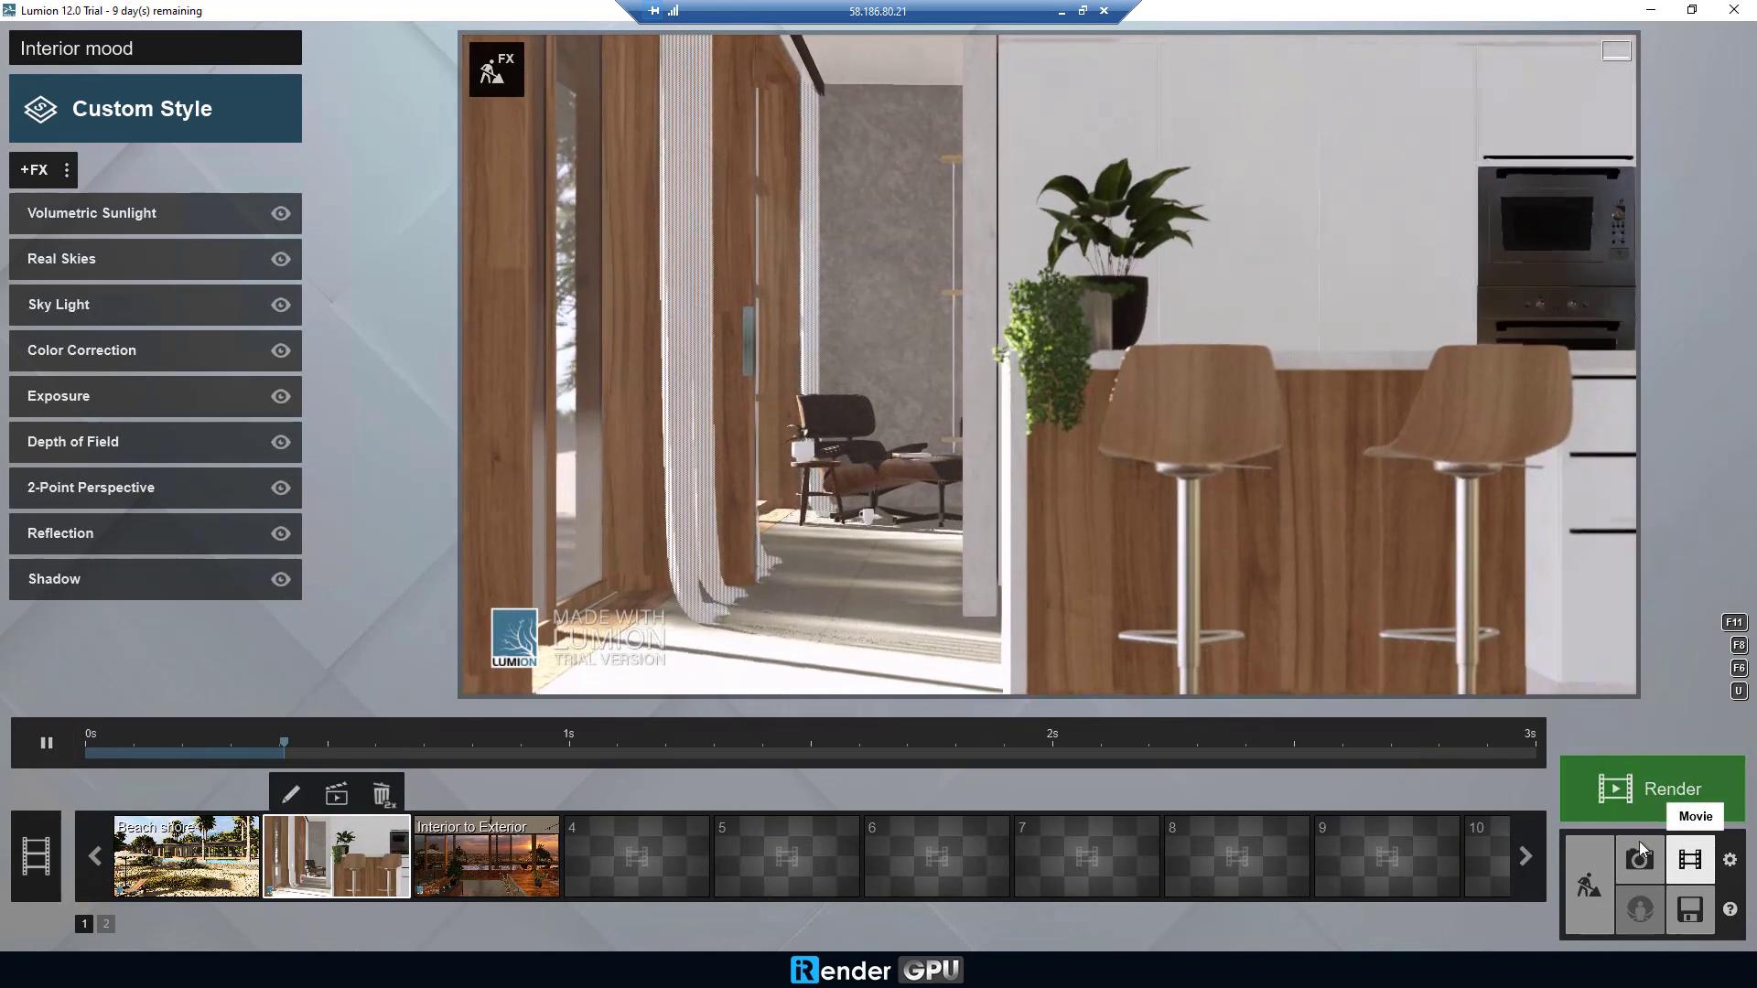
click(47, 743)
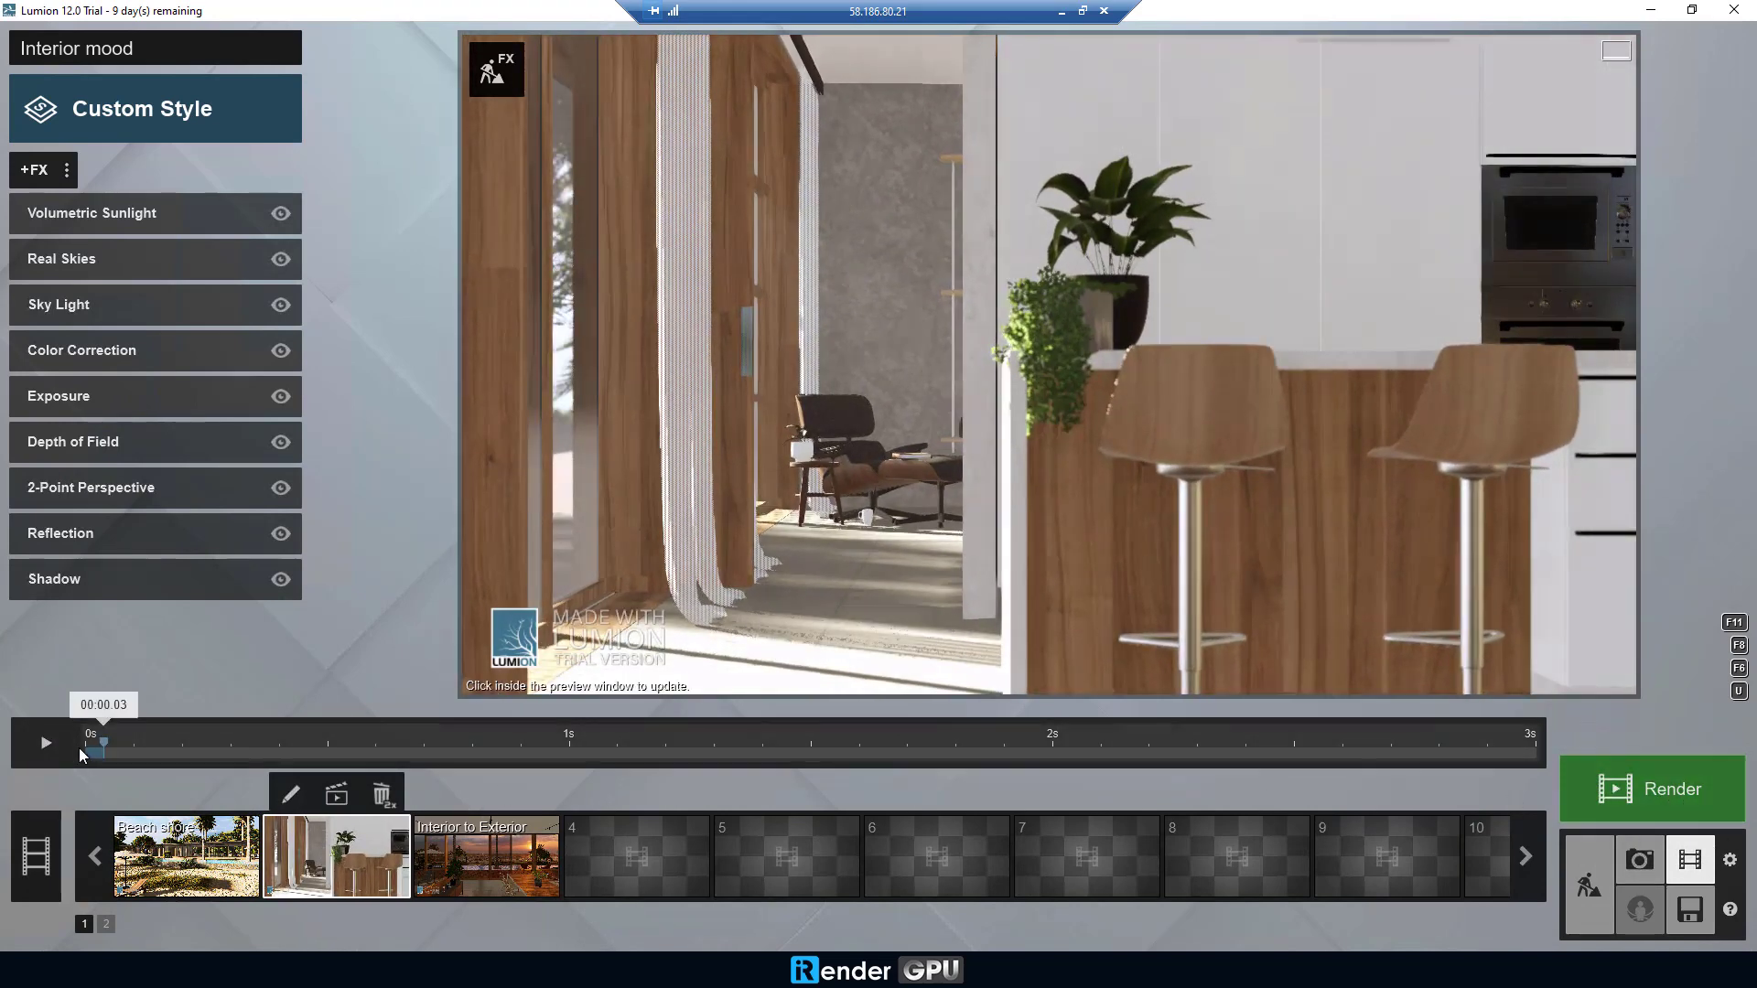
click(486, 856)
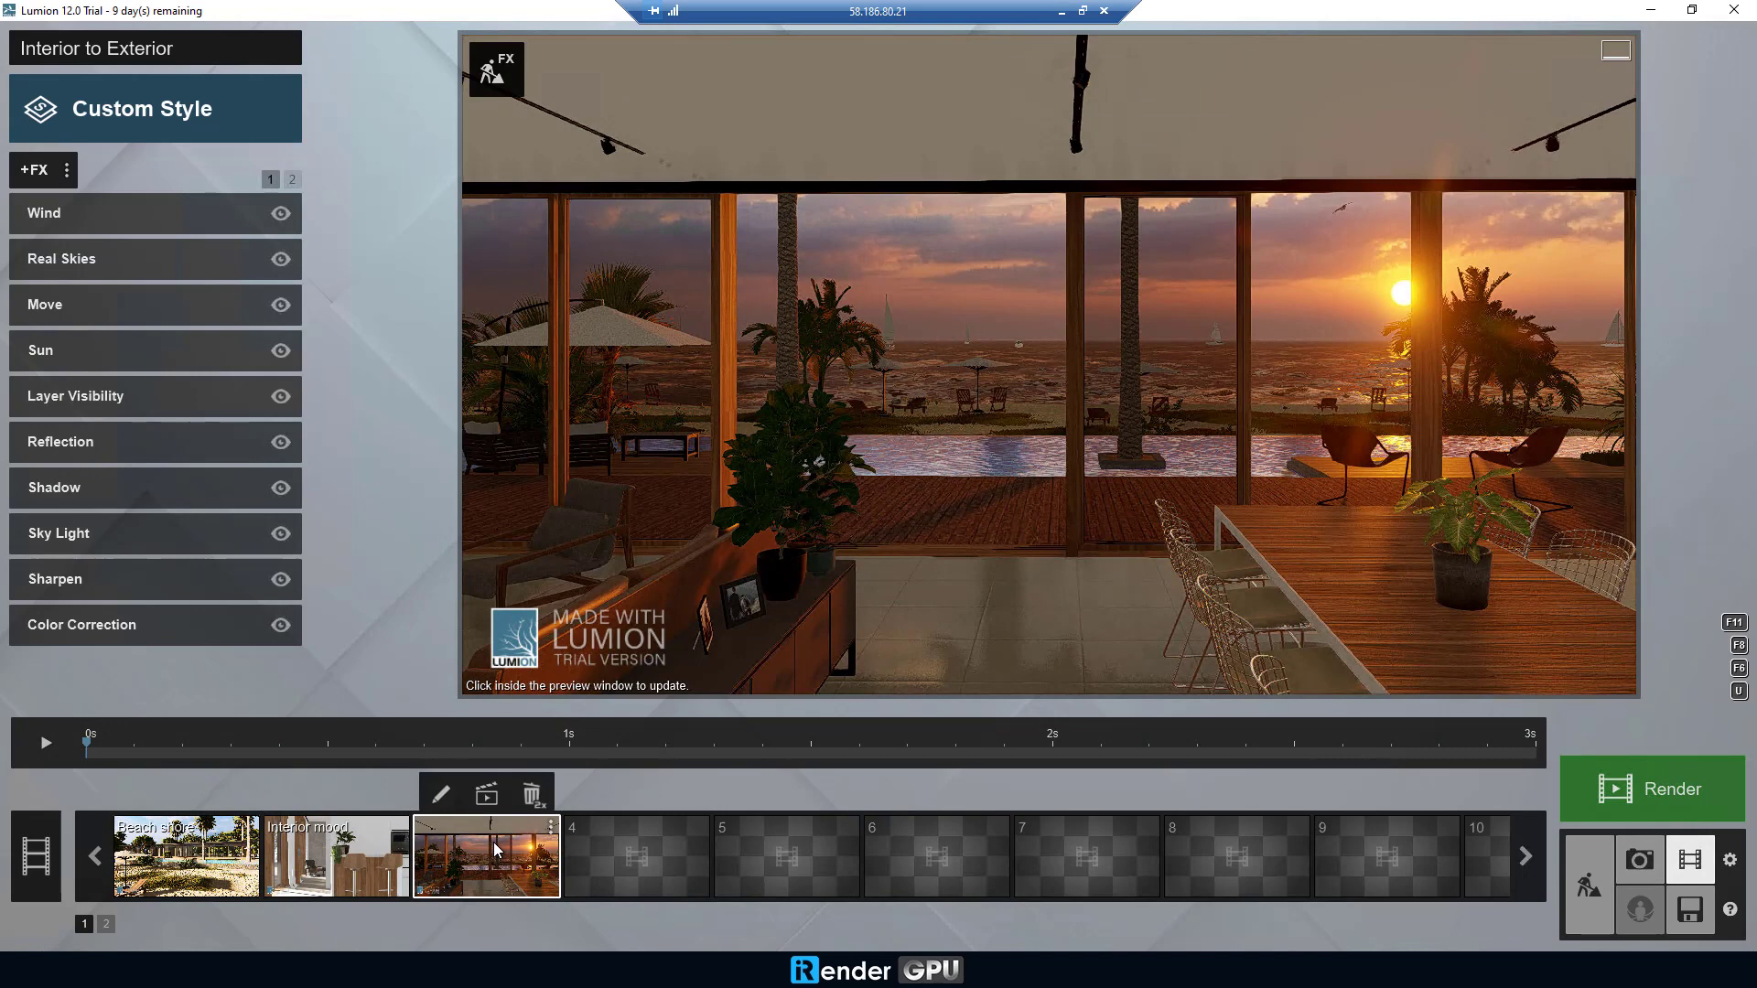
click(337, 857)
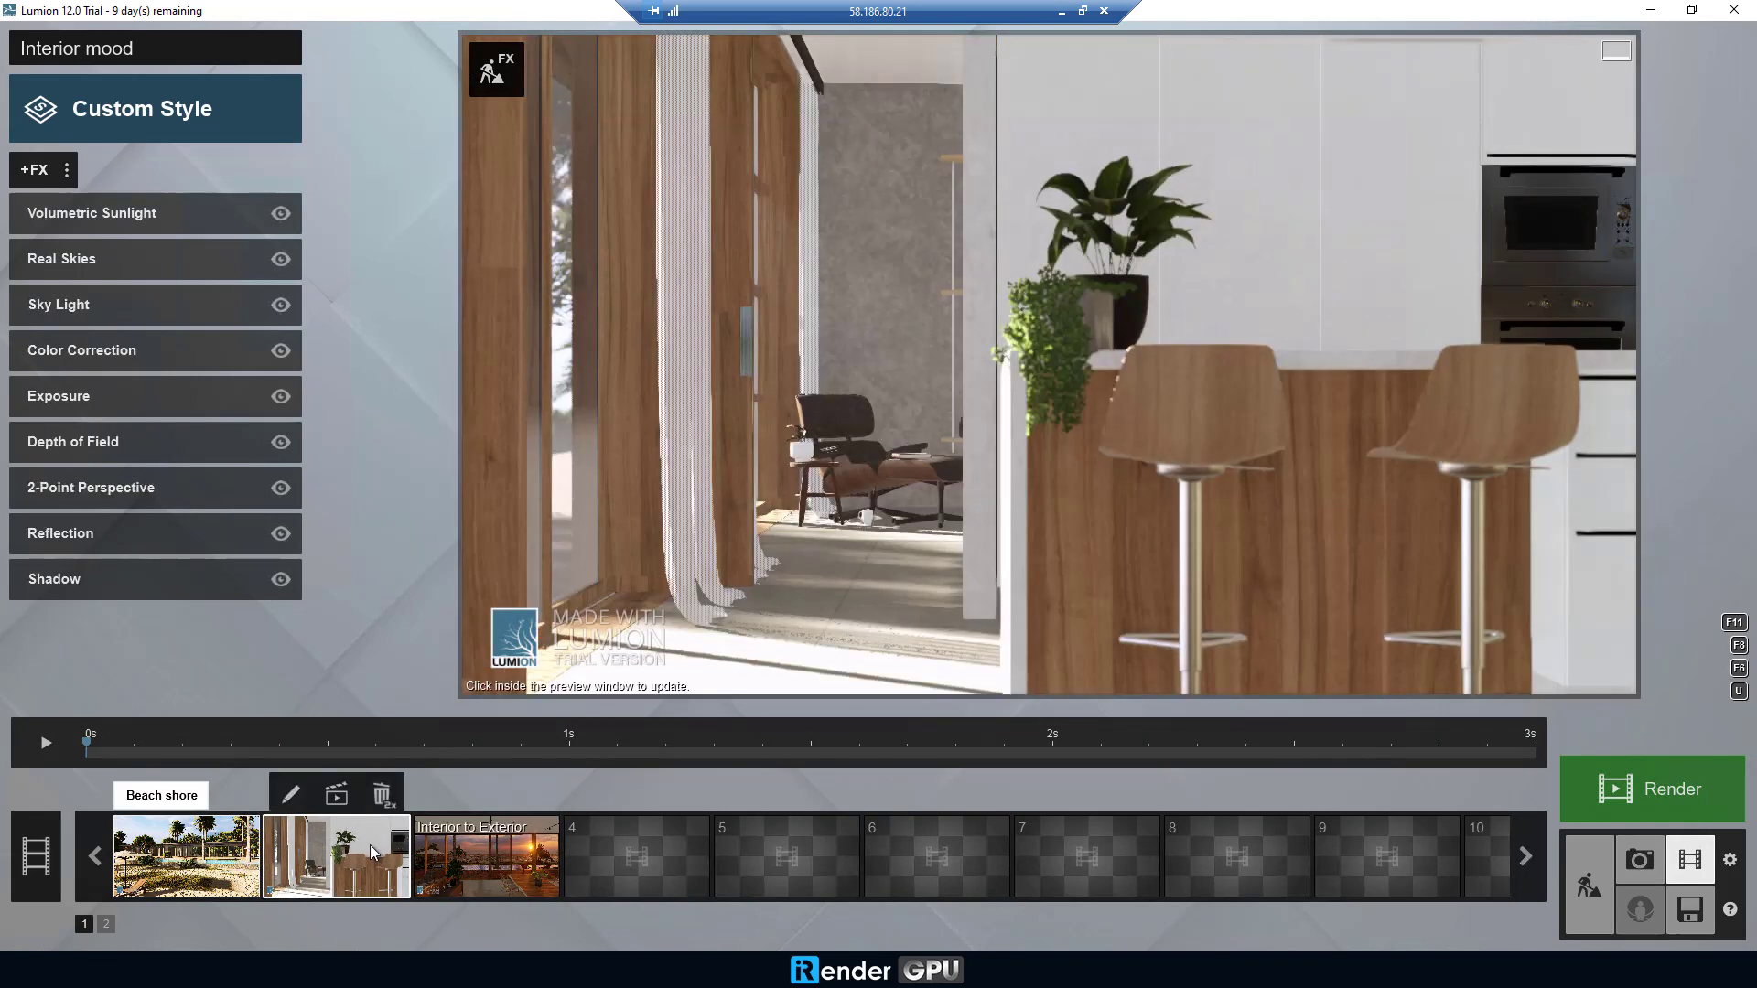
- Render the entire movie at Full HD 1920x1080, saving it as Clip-1 on the desktop
click(1652, 806)
click(856, 693)
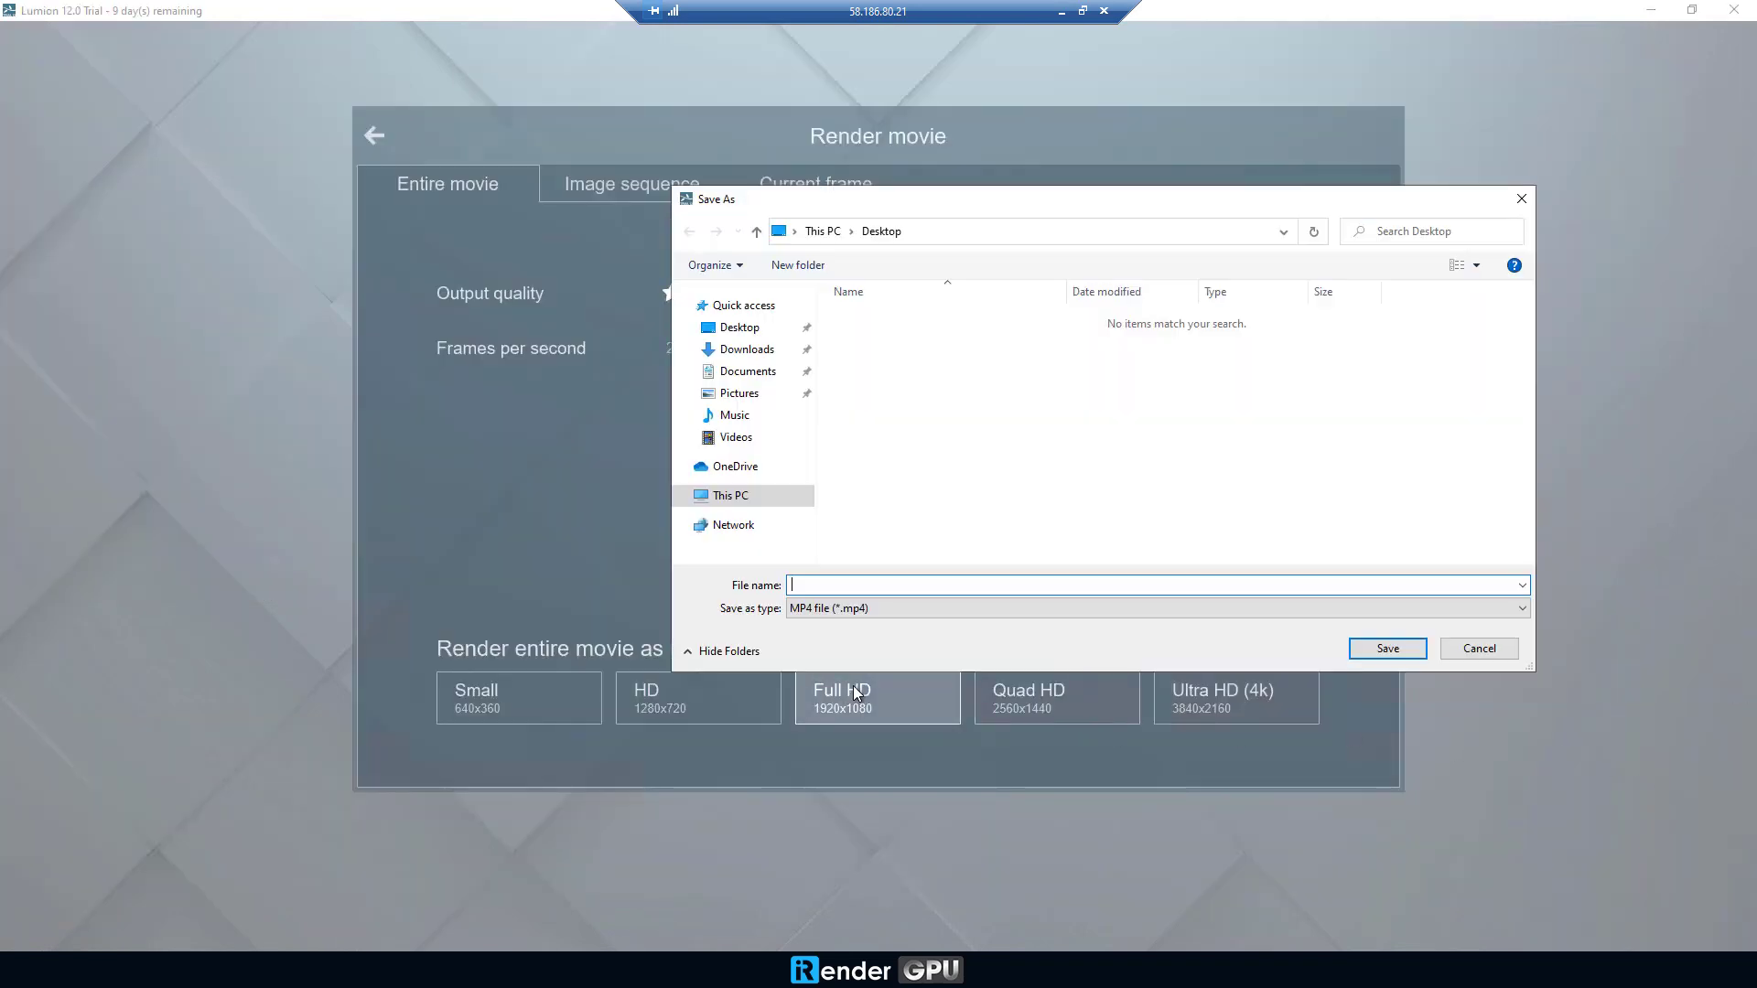
click(1479, 647)
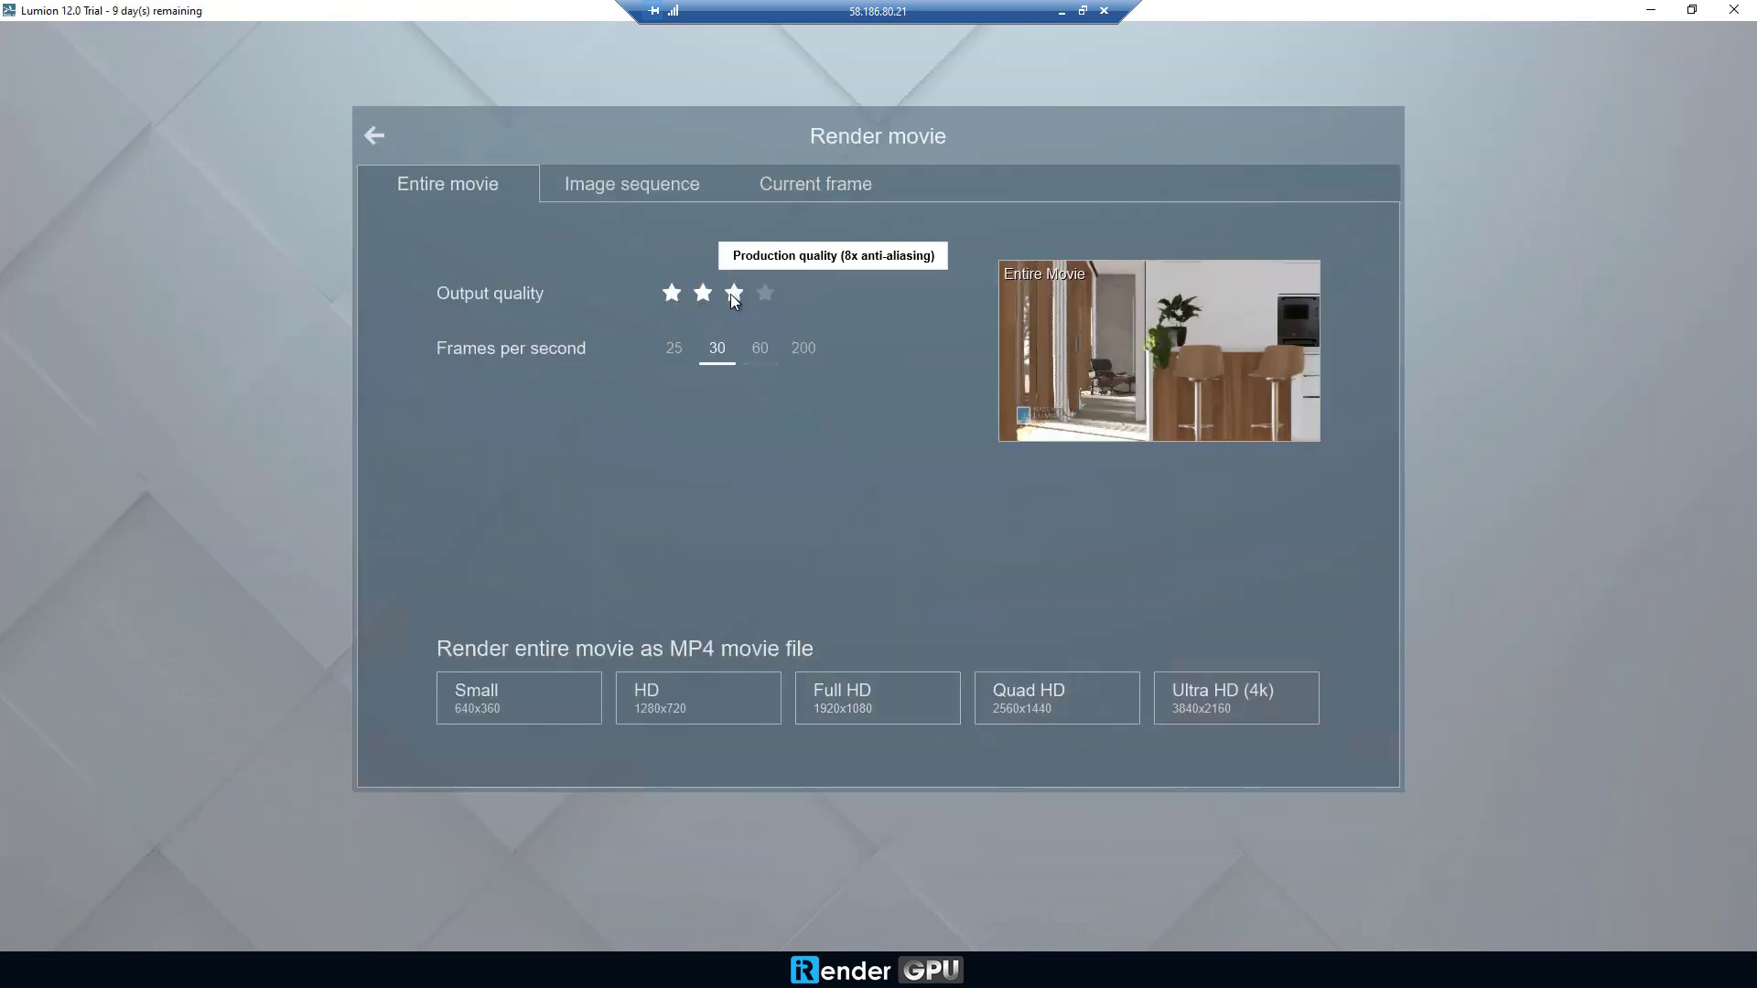
click(845, 696)
text(Clip-1)
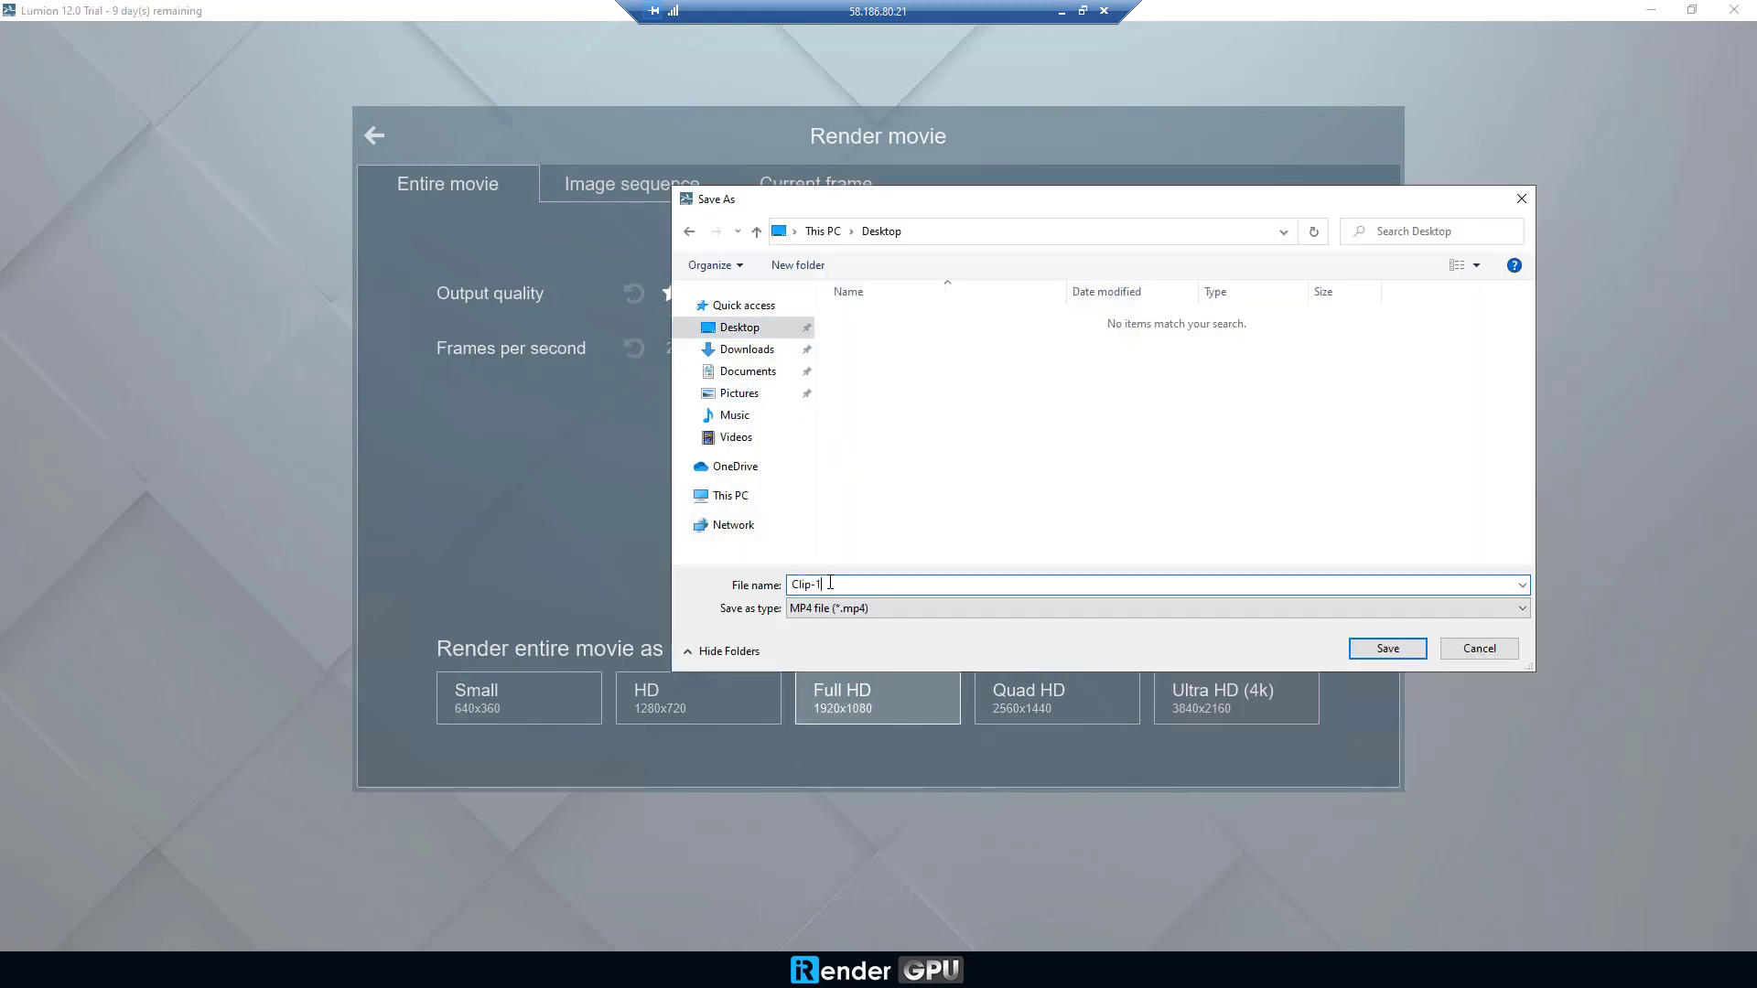
key(Return)
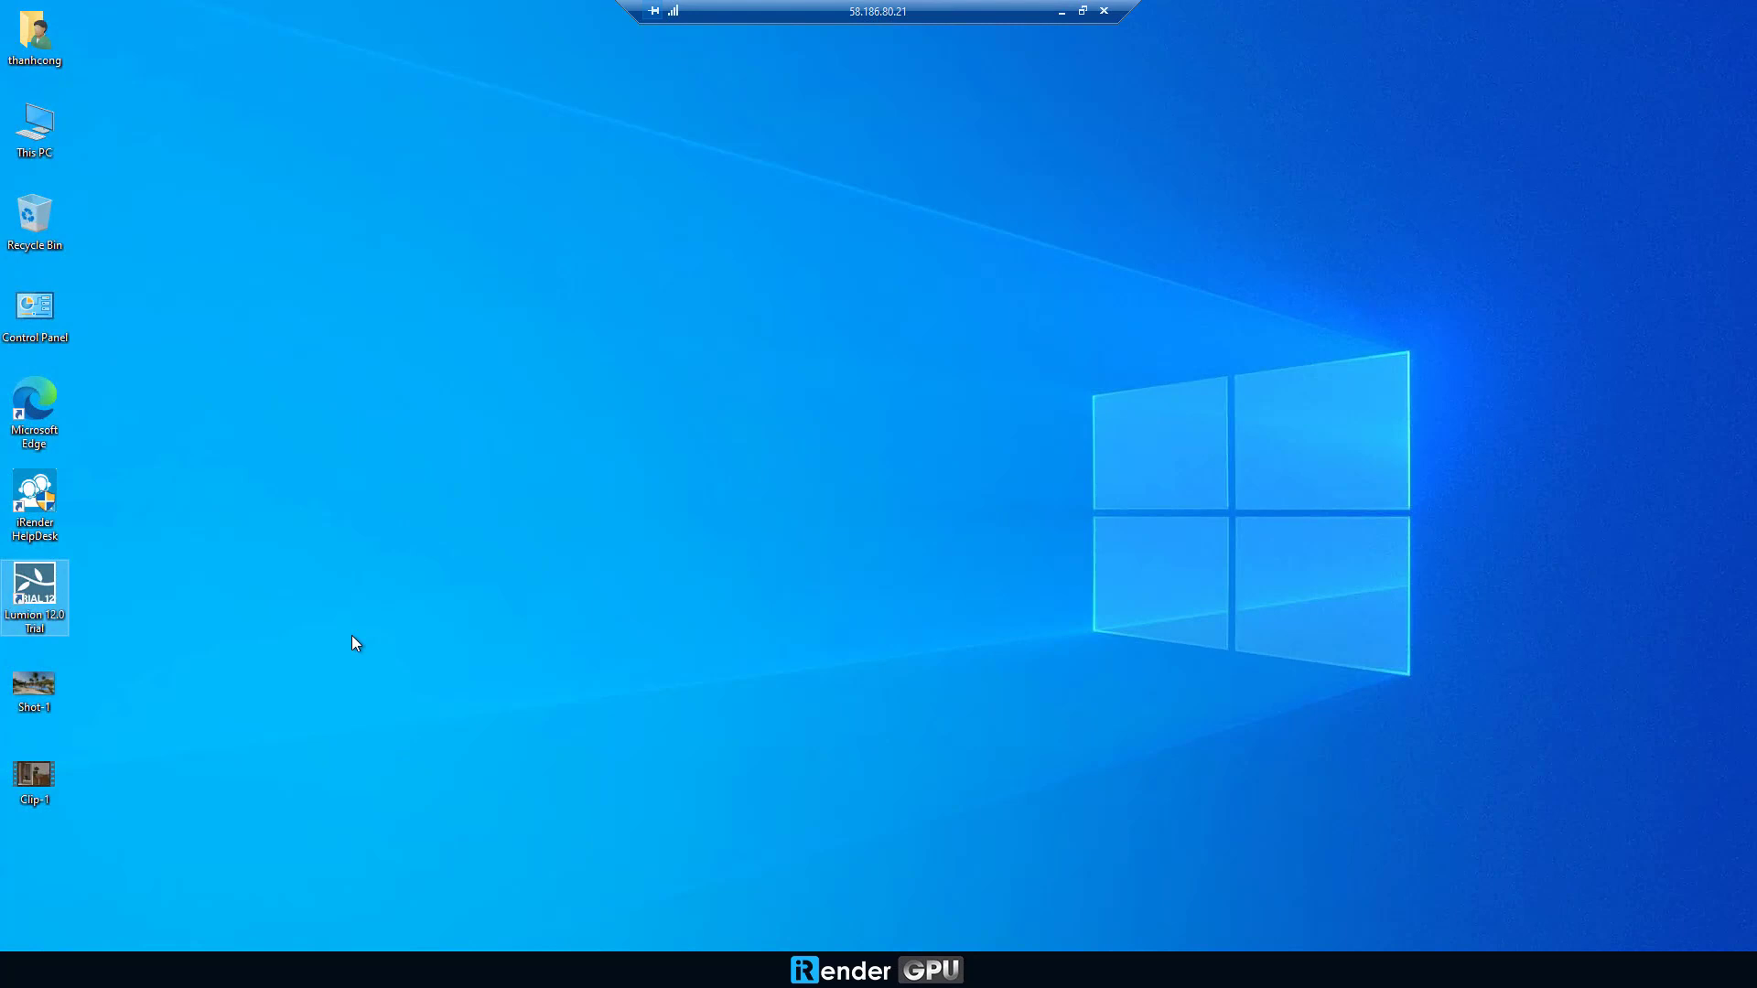
- Copy Shot-1 and Clip-1 from the desktop into Storage (Z:), close Explorer, and disconnect
right_click(30, 782)
click(82, 673)
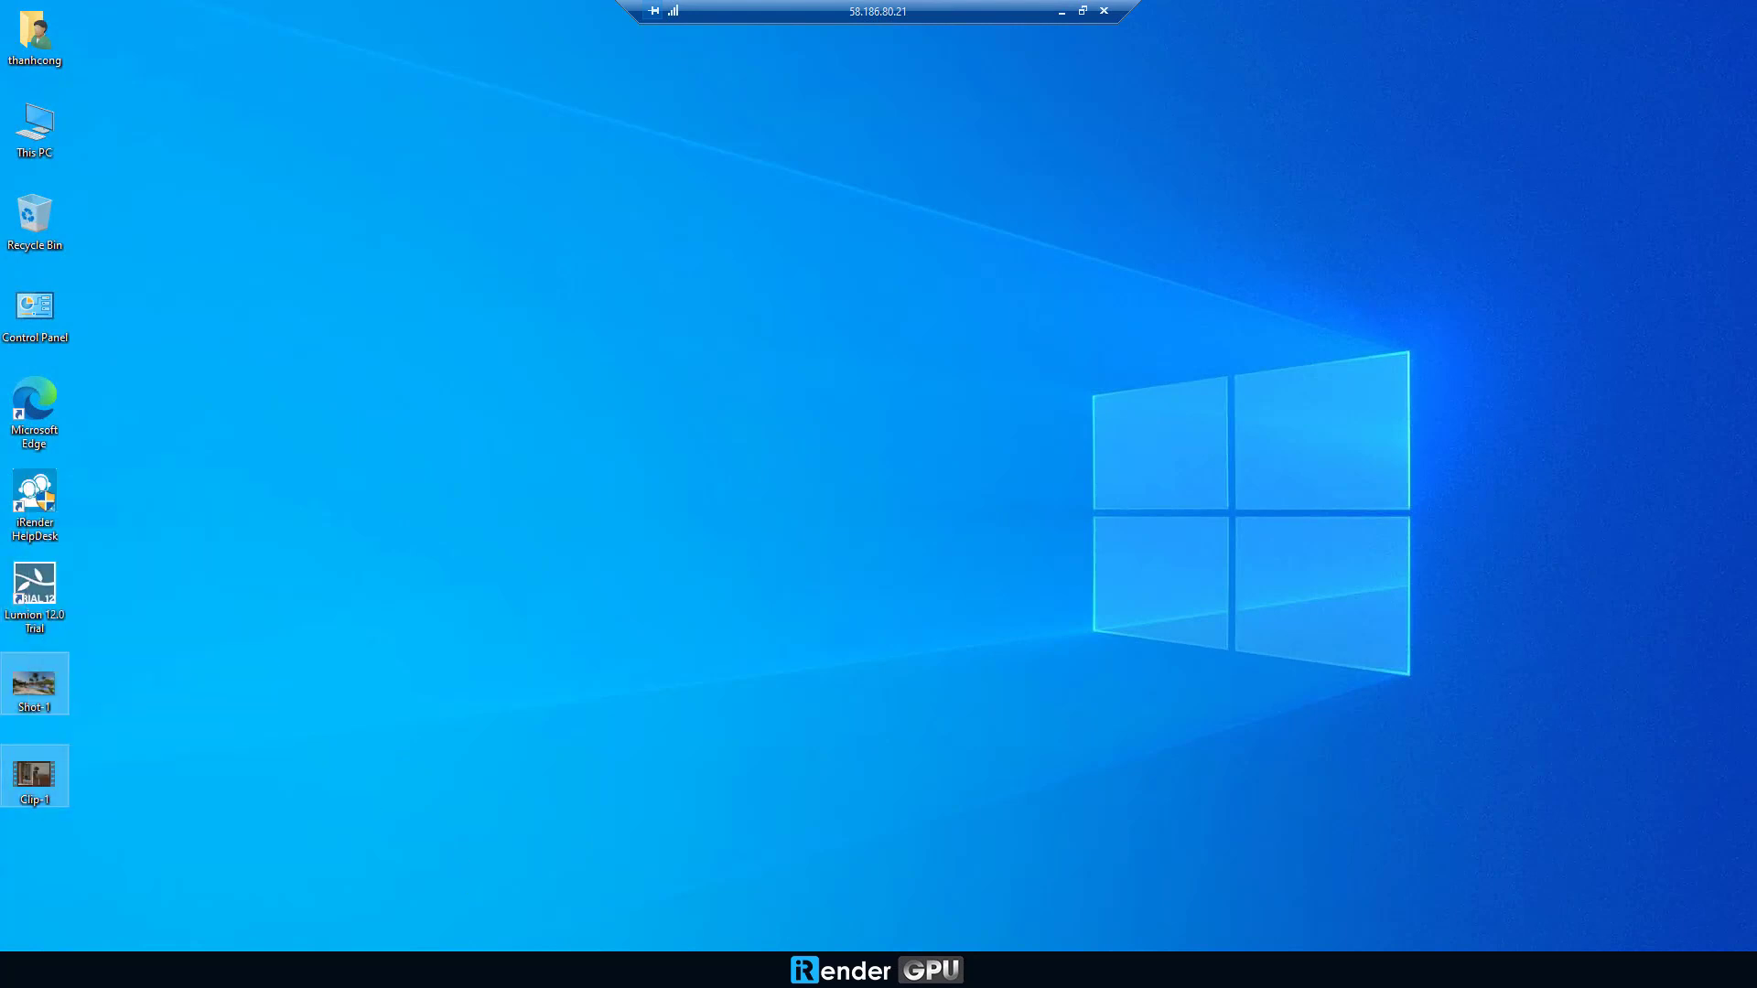
key(super+e)
click(427, 501)
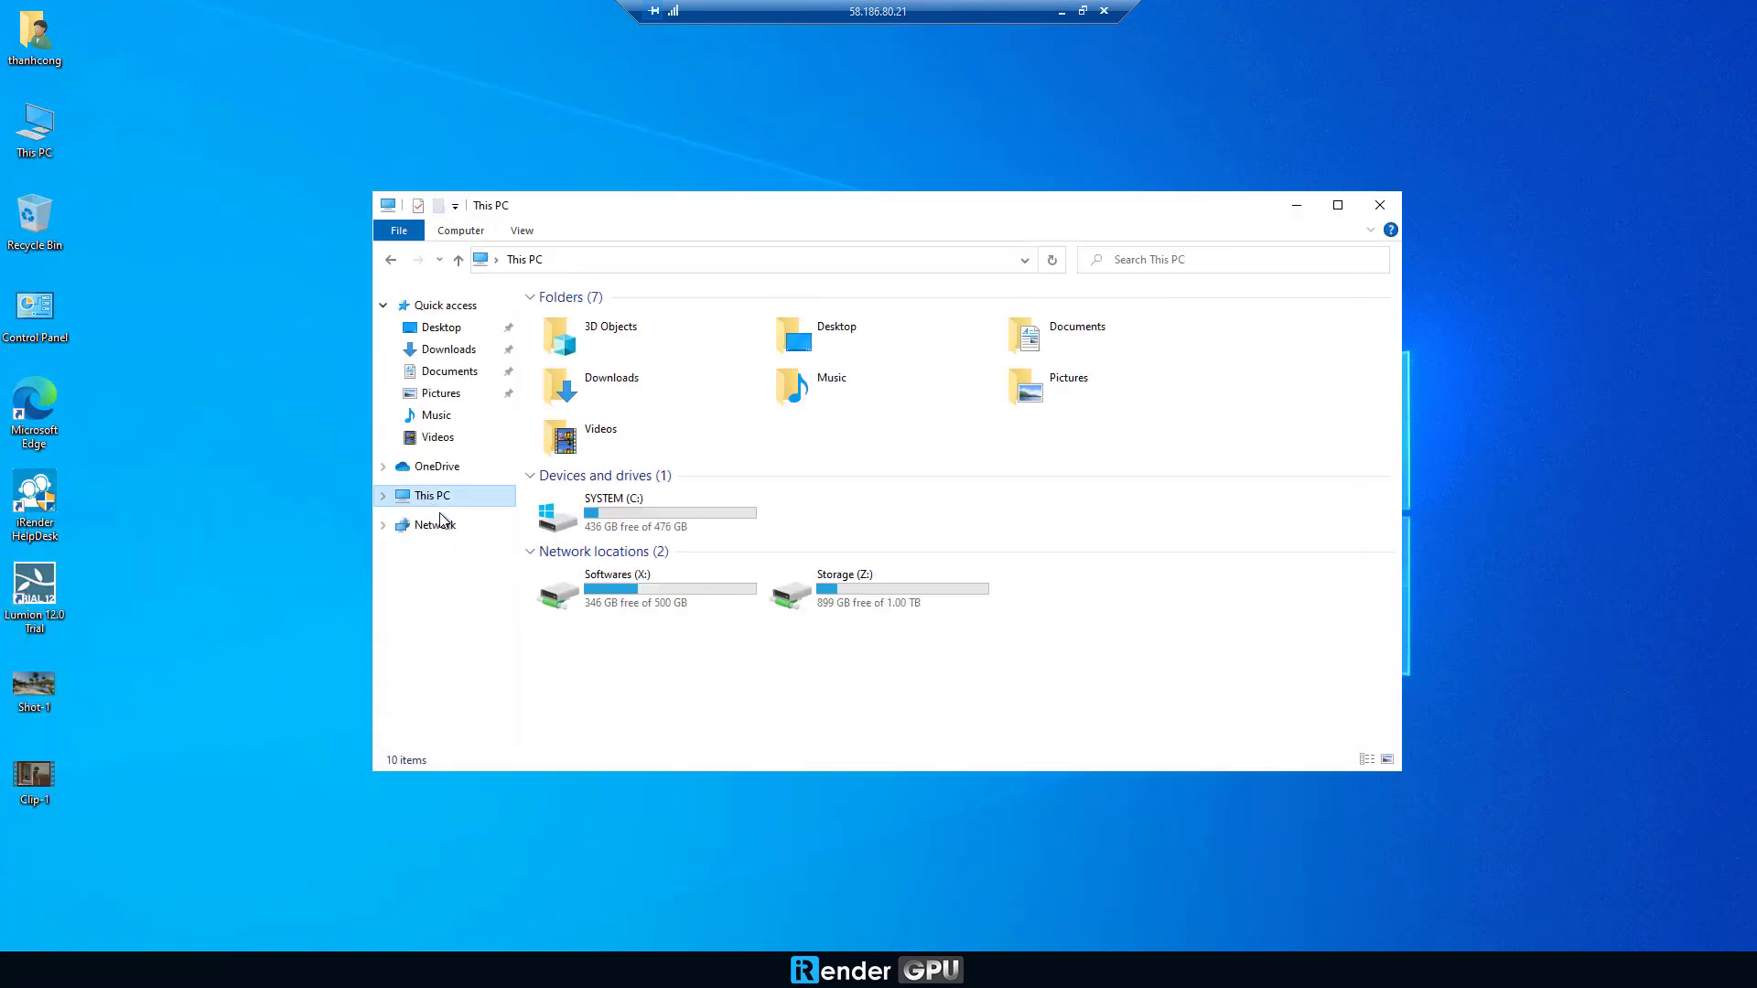
double_click(828, 593)
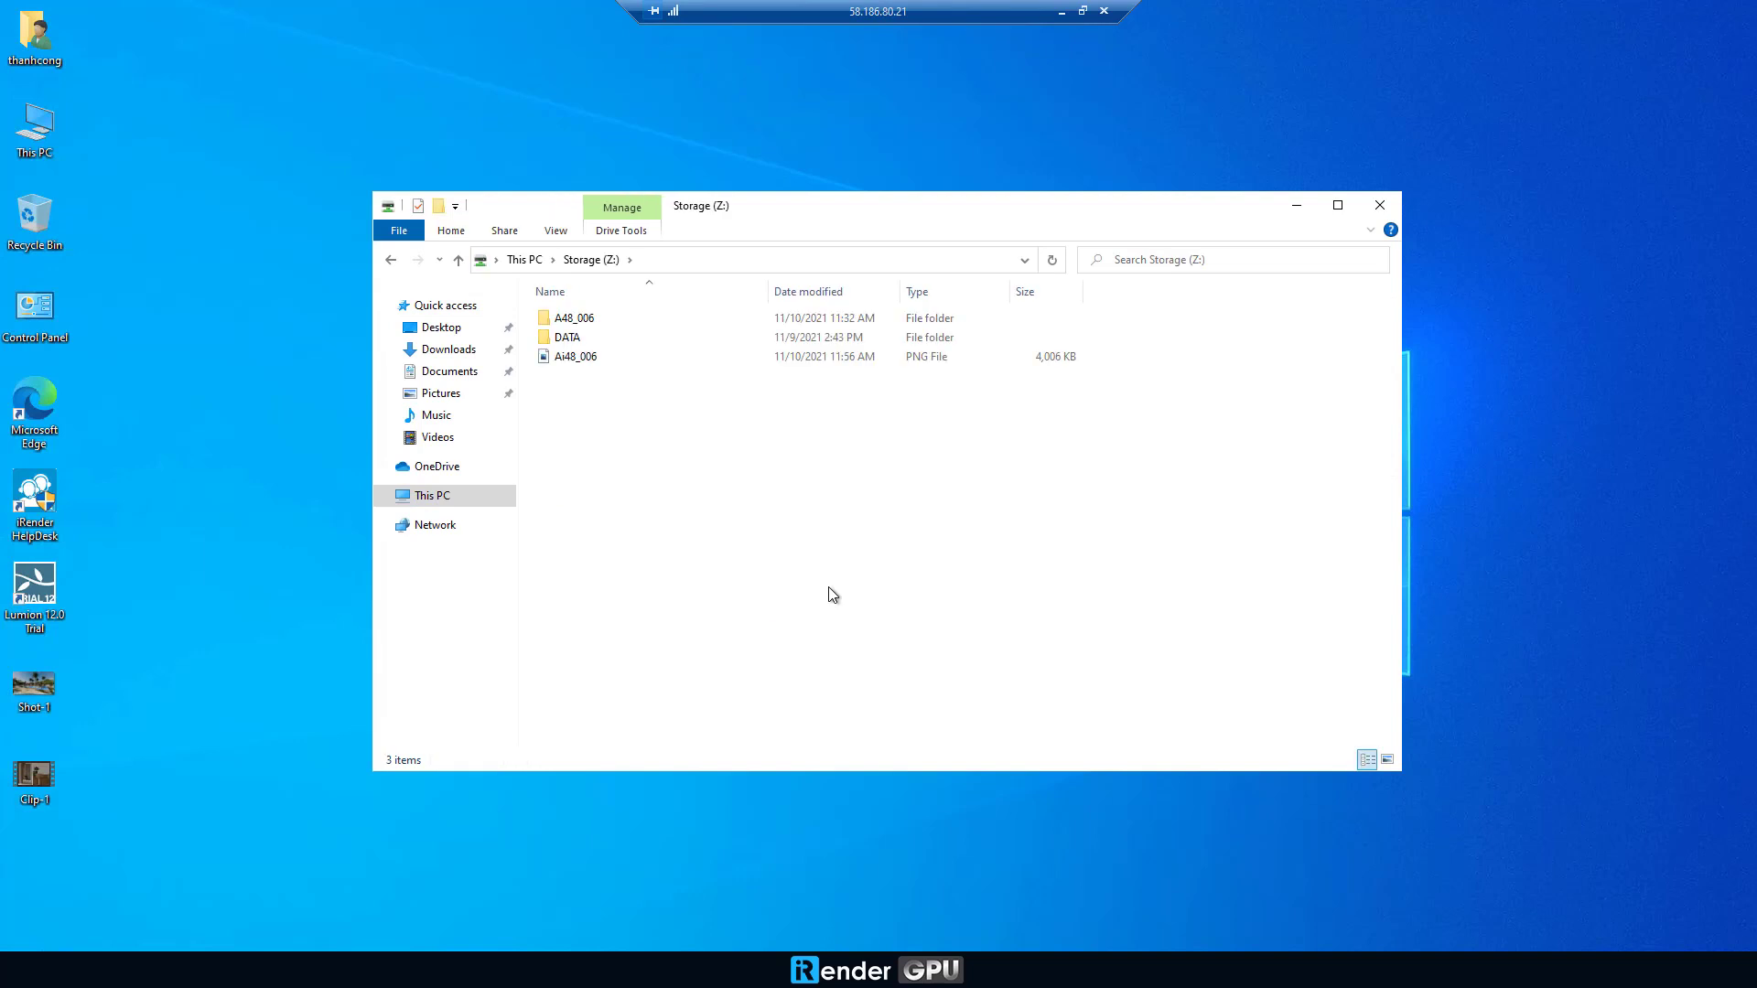
right_click(592, 419)
click(647, 543)
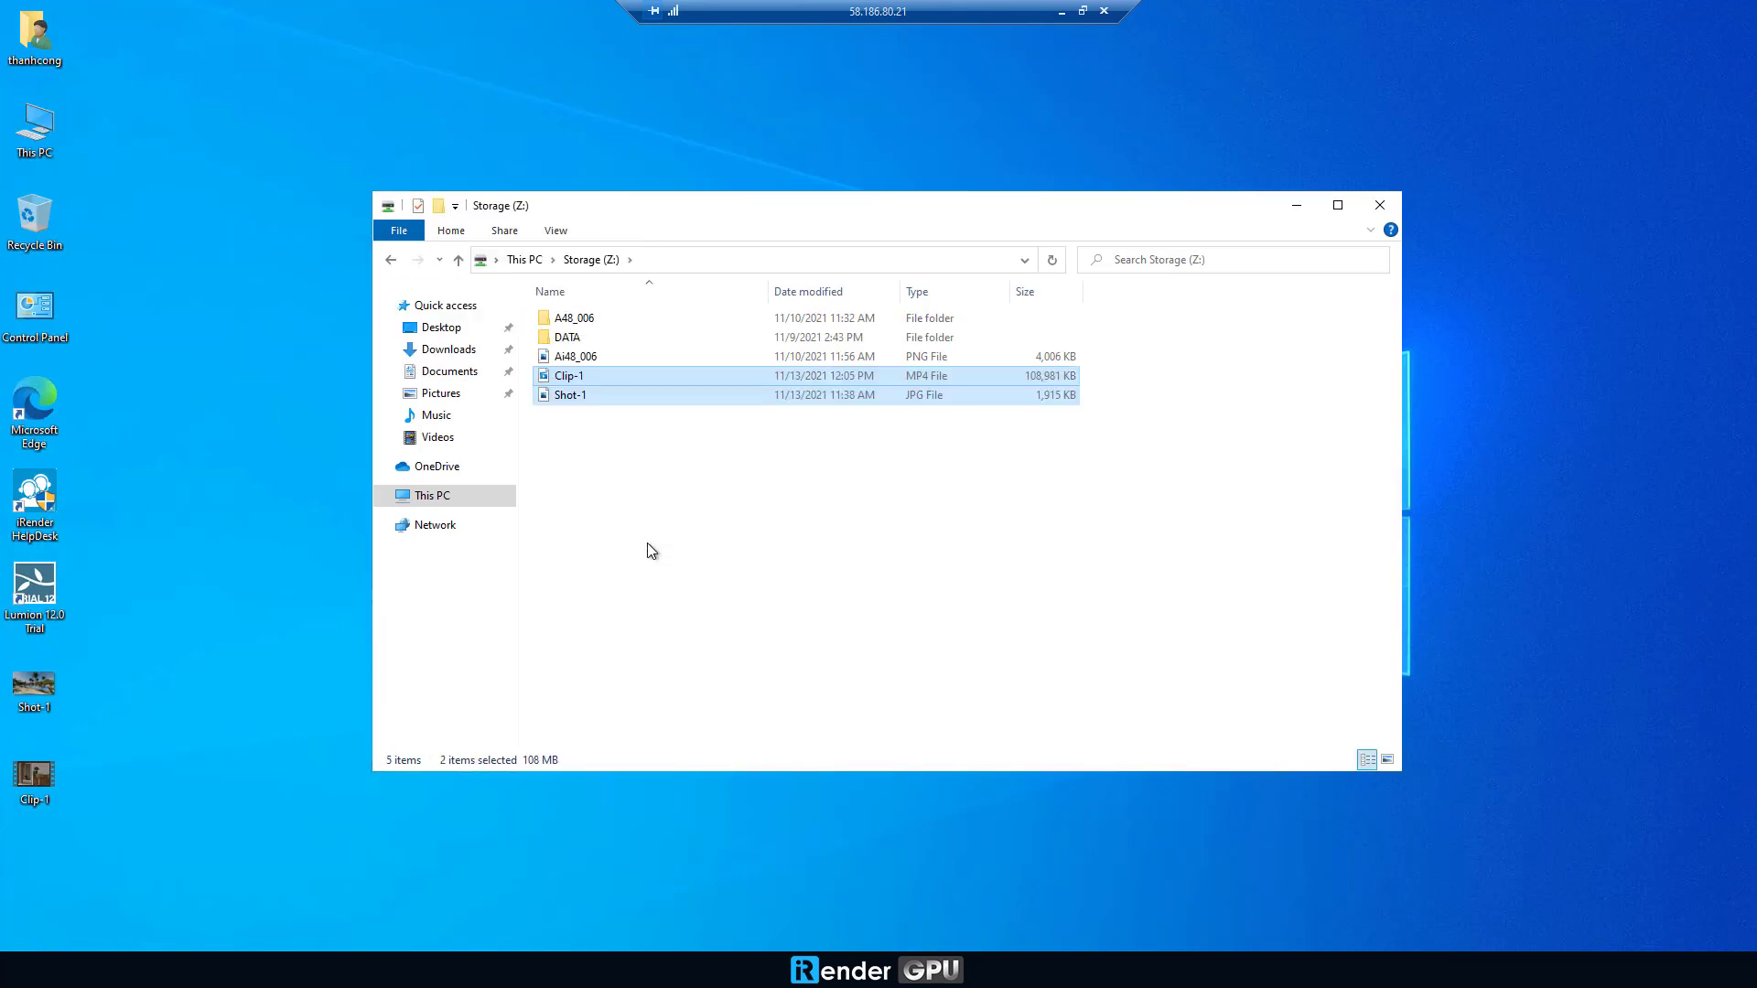
click(1379, 204)
click(1109, 13)
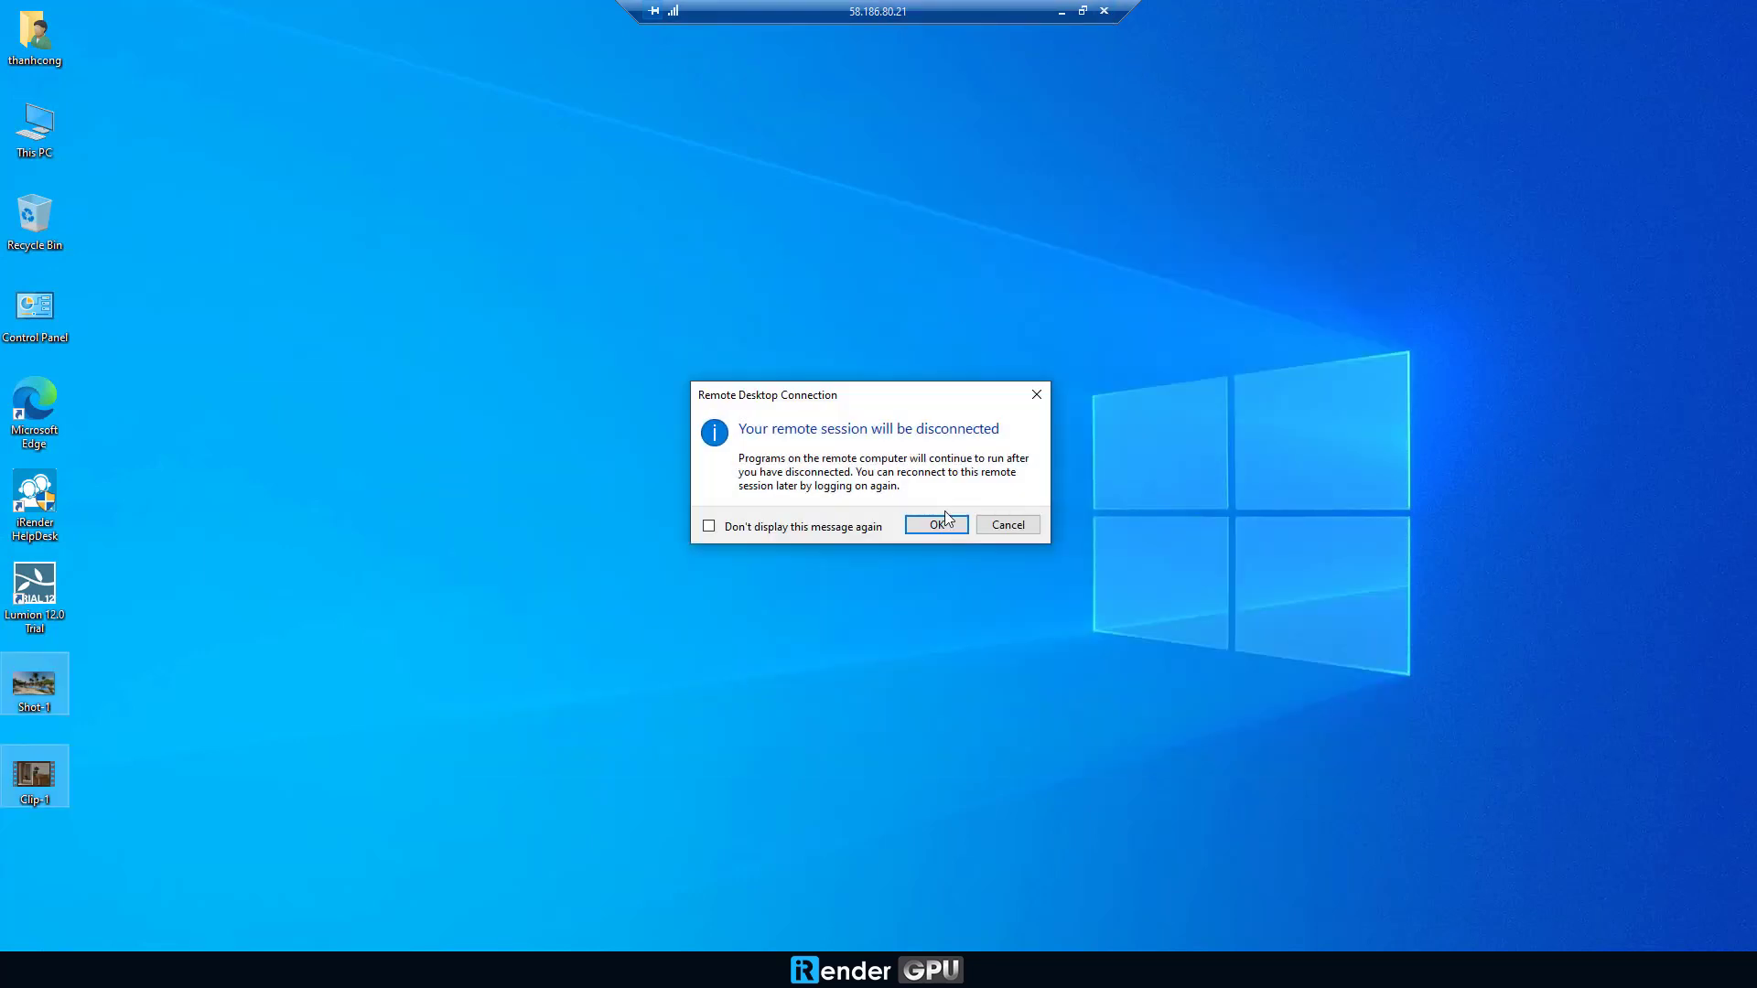
- Confirm the disconnect and shut down the 1xRTX3090 rendering machine #1
click(940, 523)
click(1556, 364)
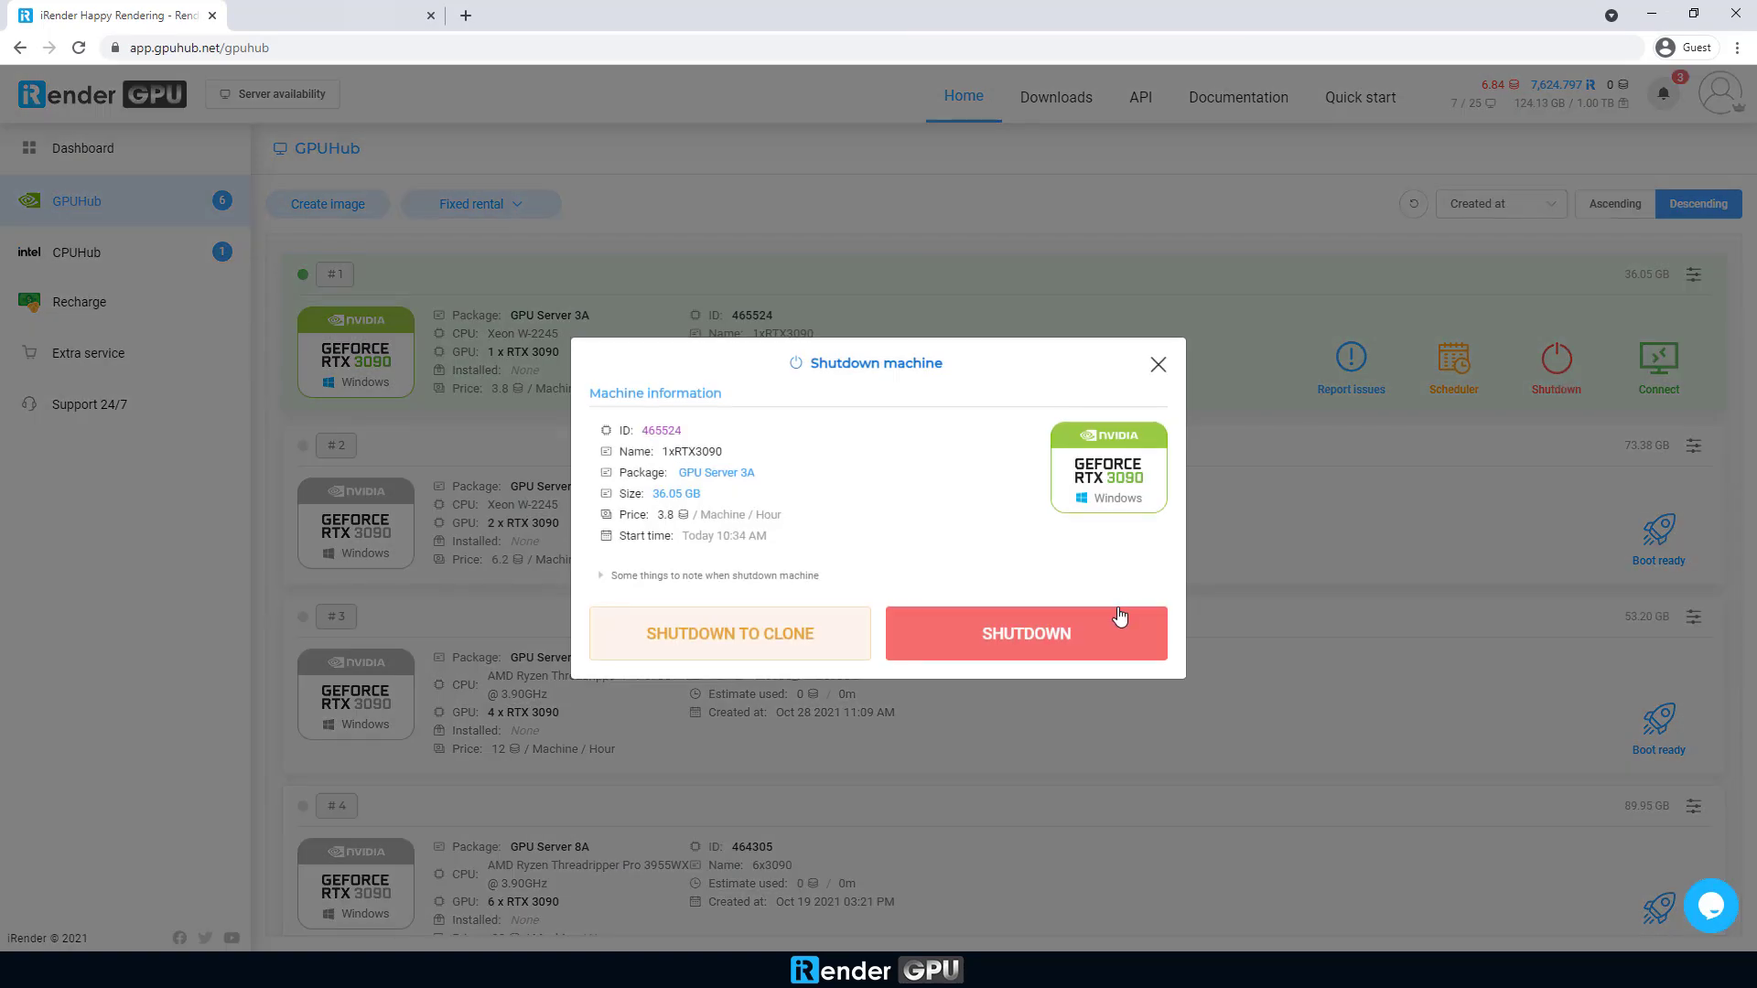
click(1086, 634)
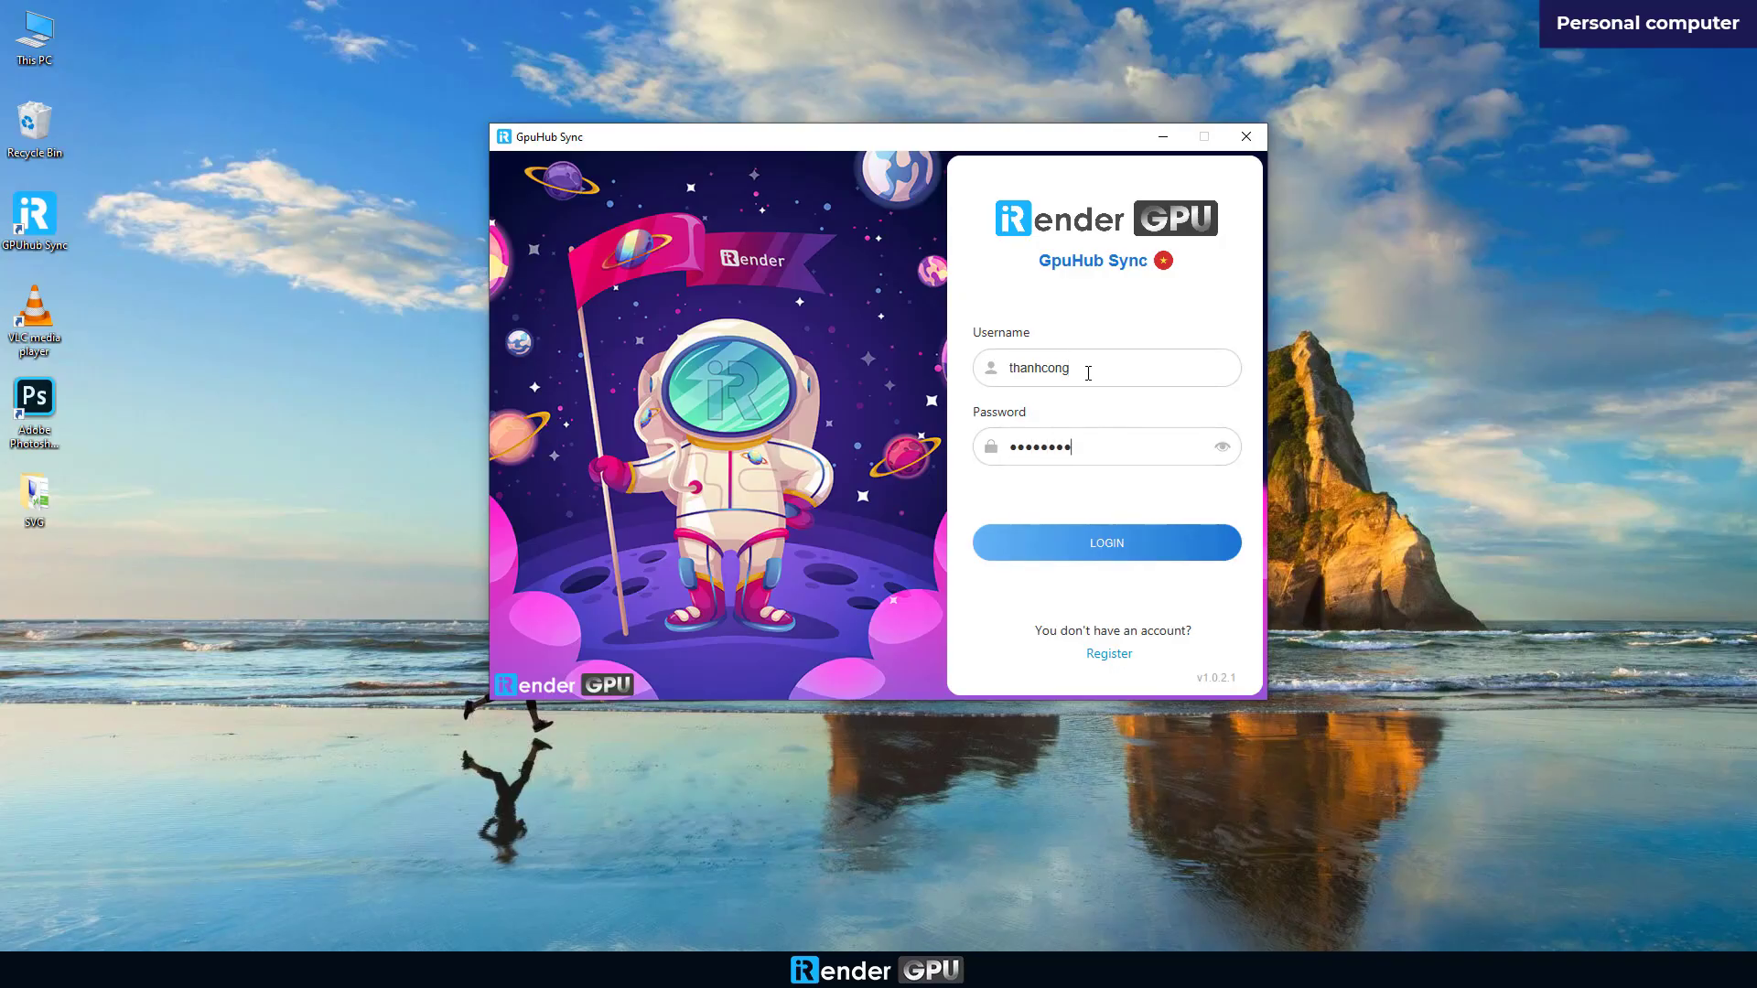
click(1095, 555)
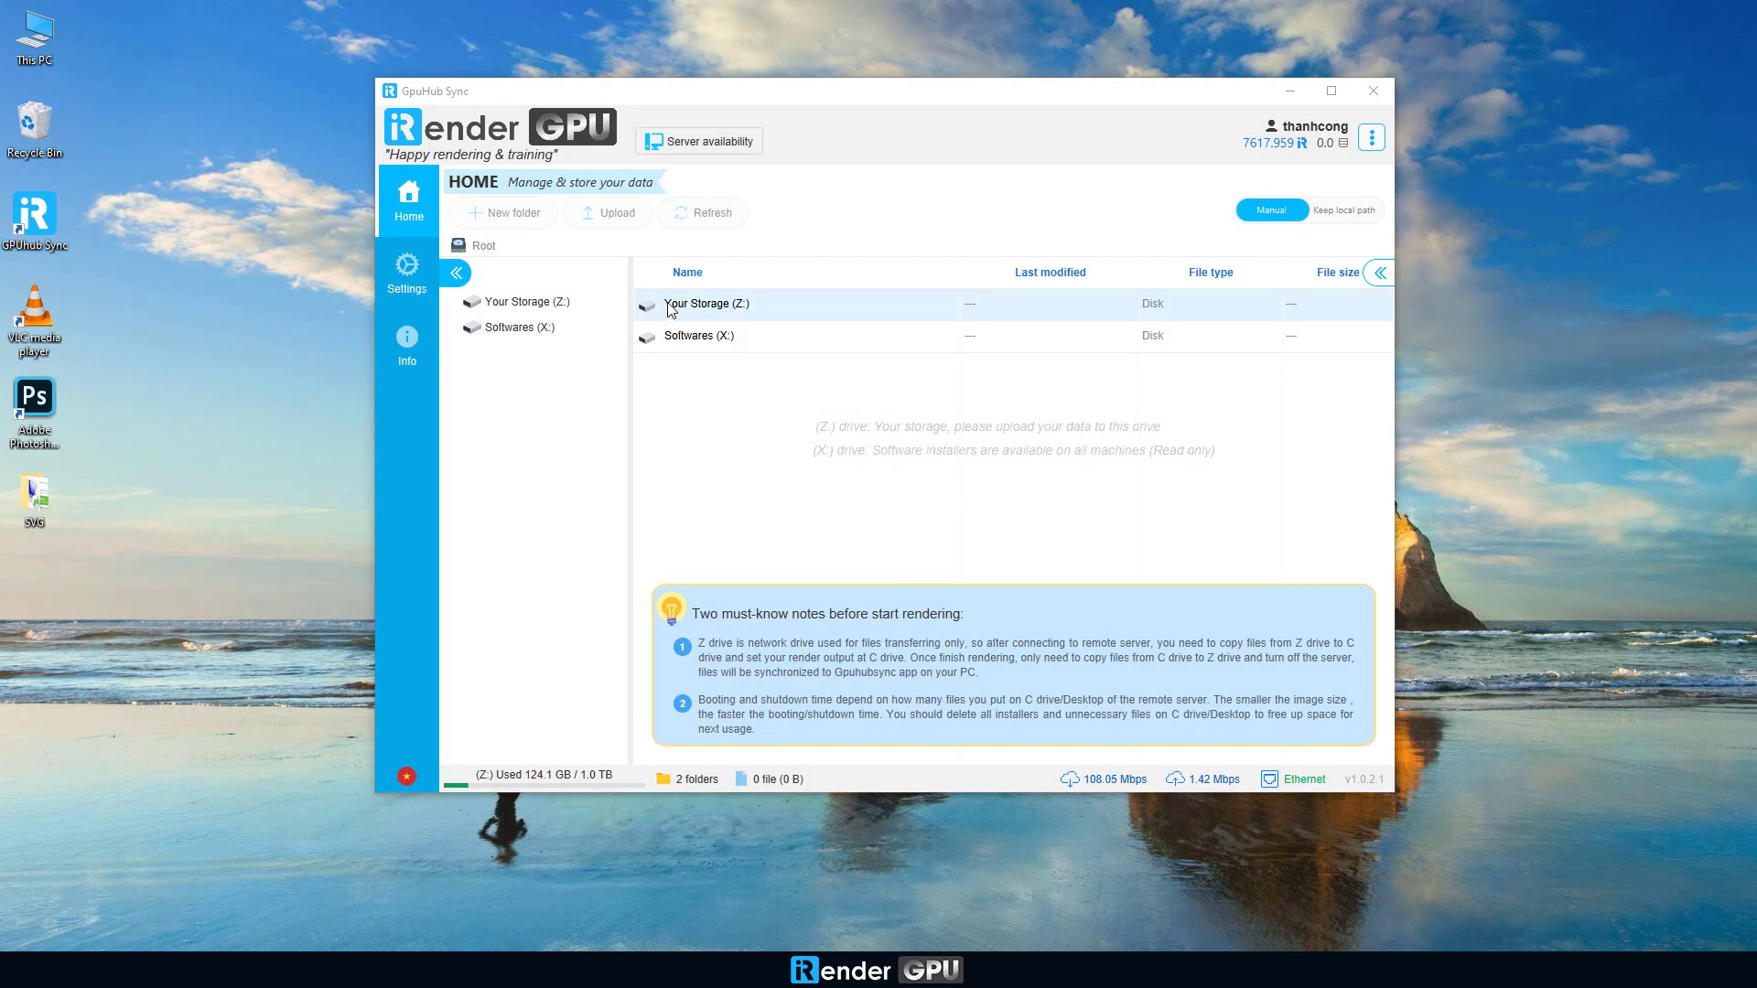
- Download Clip-1.mp4 and Shot-1.jpg from Storage (Z:) to the Desktop, then close GpuHub Sync
double_click(668, 307)
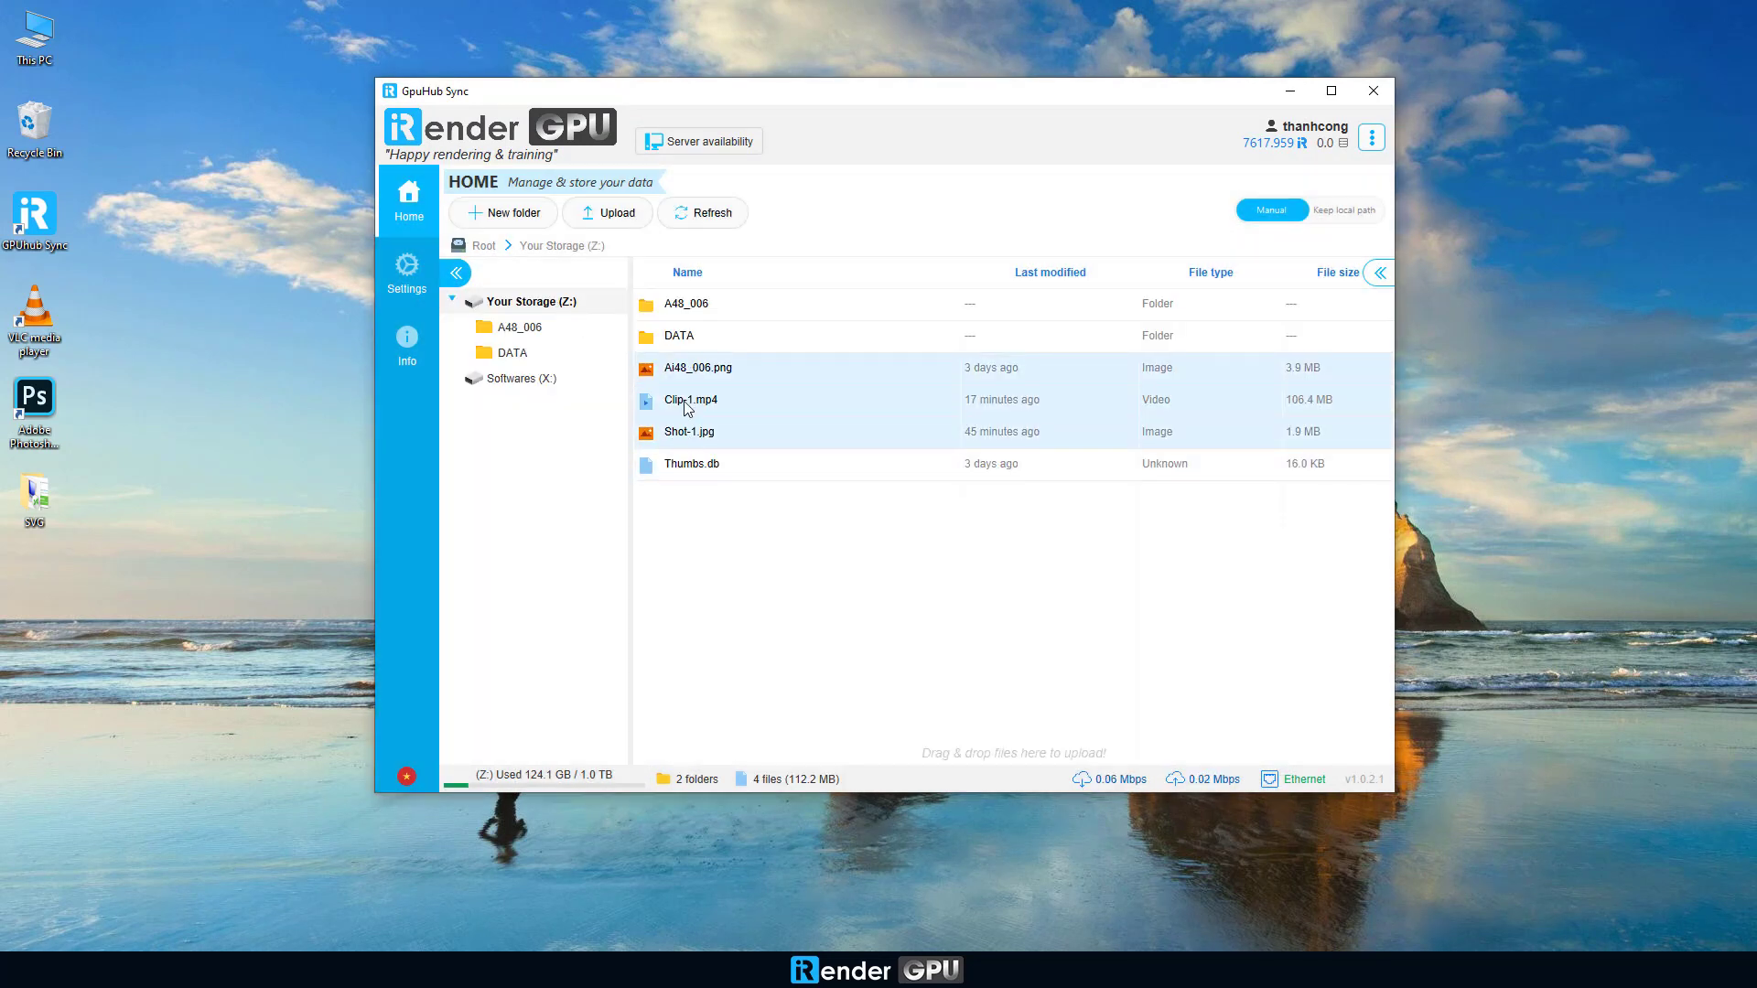
click(752, 452)
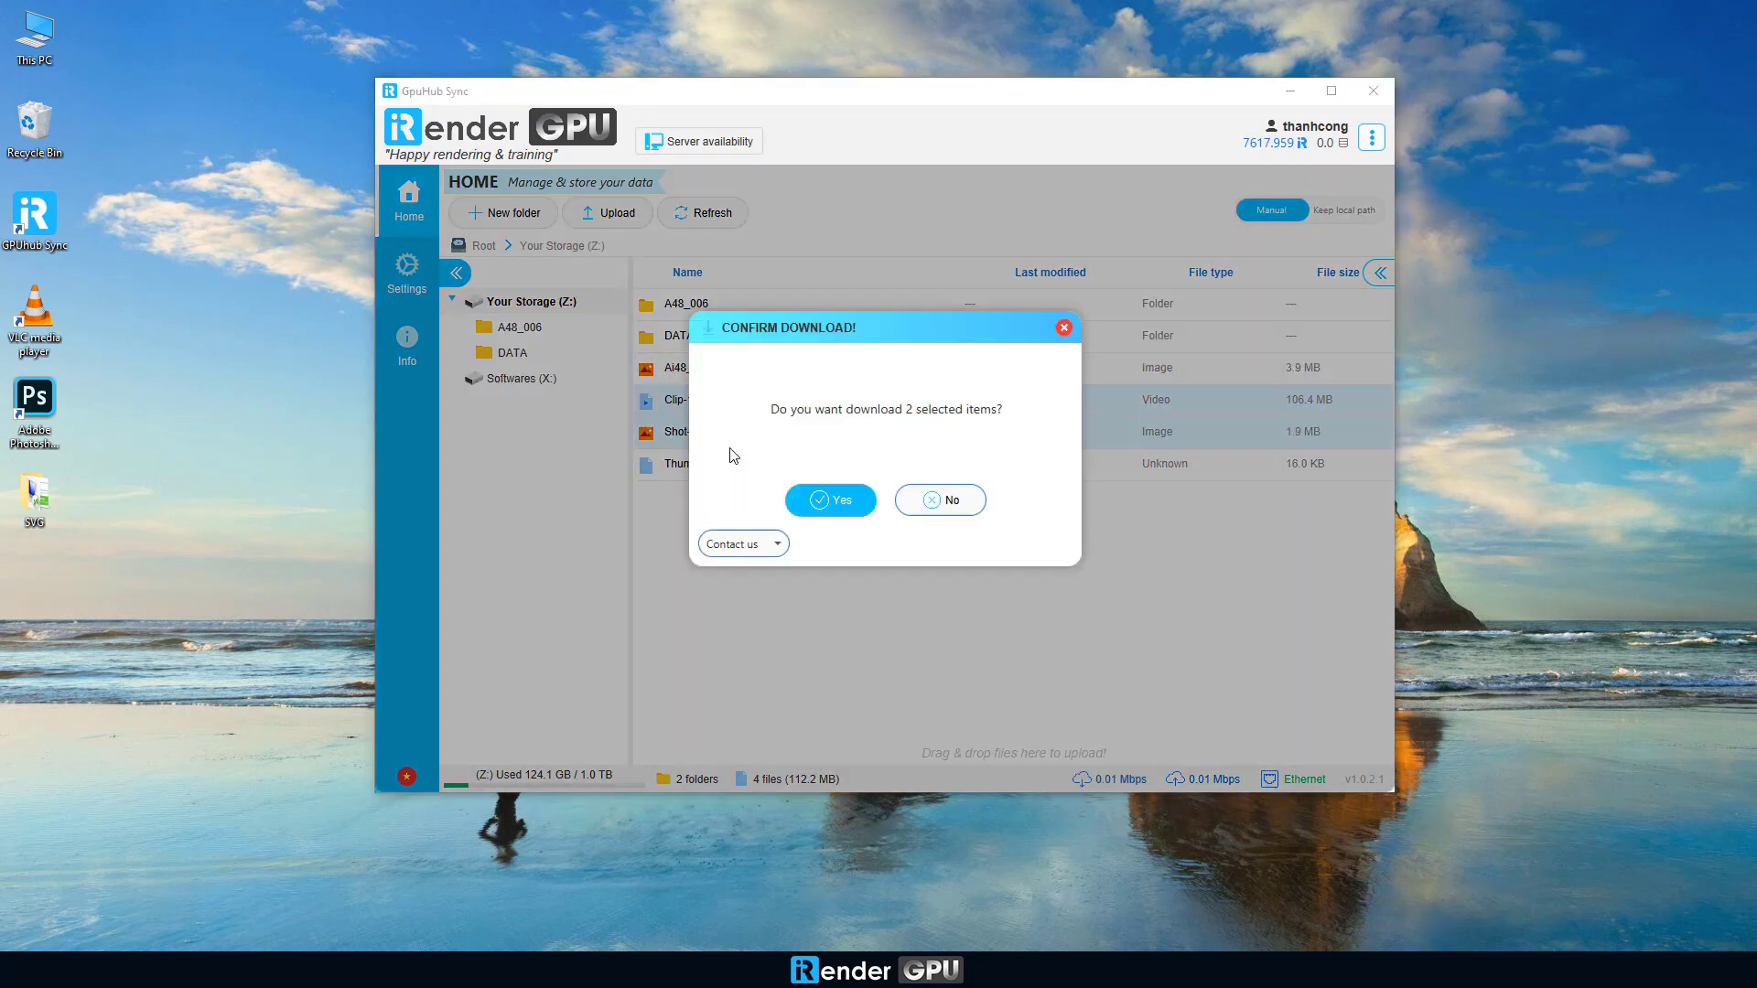
click(822, 508)
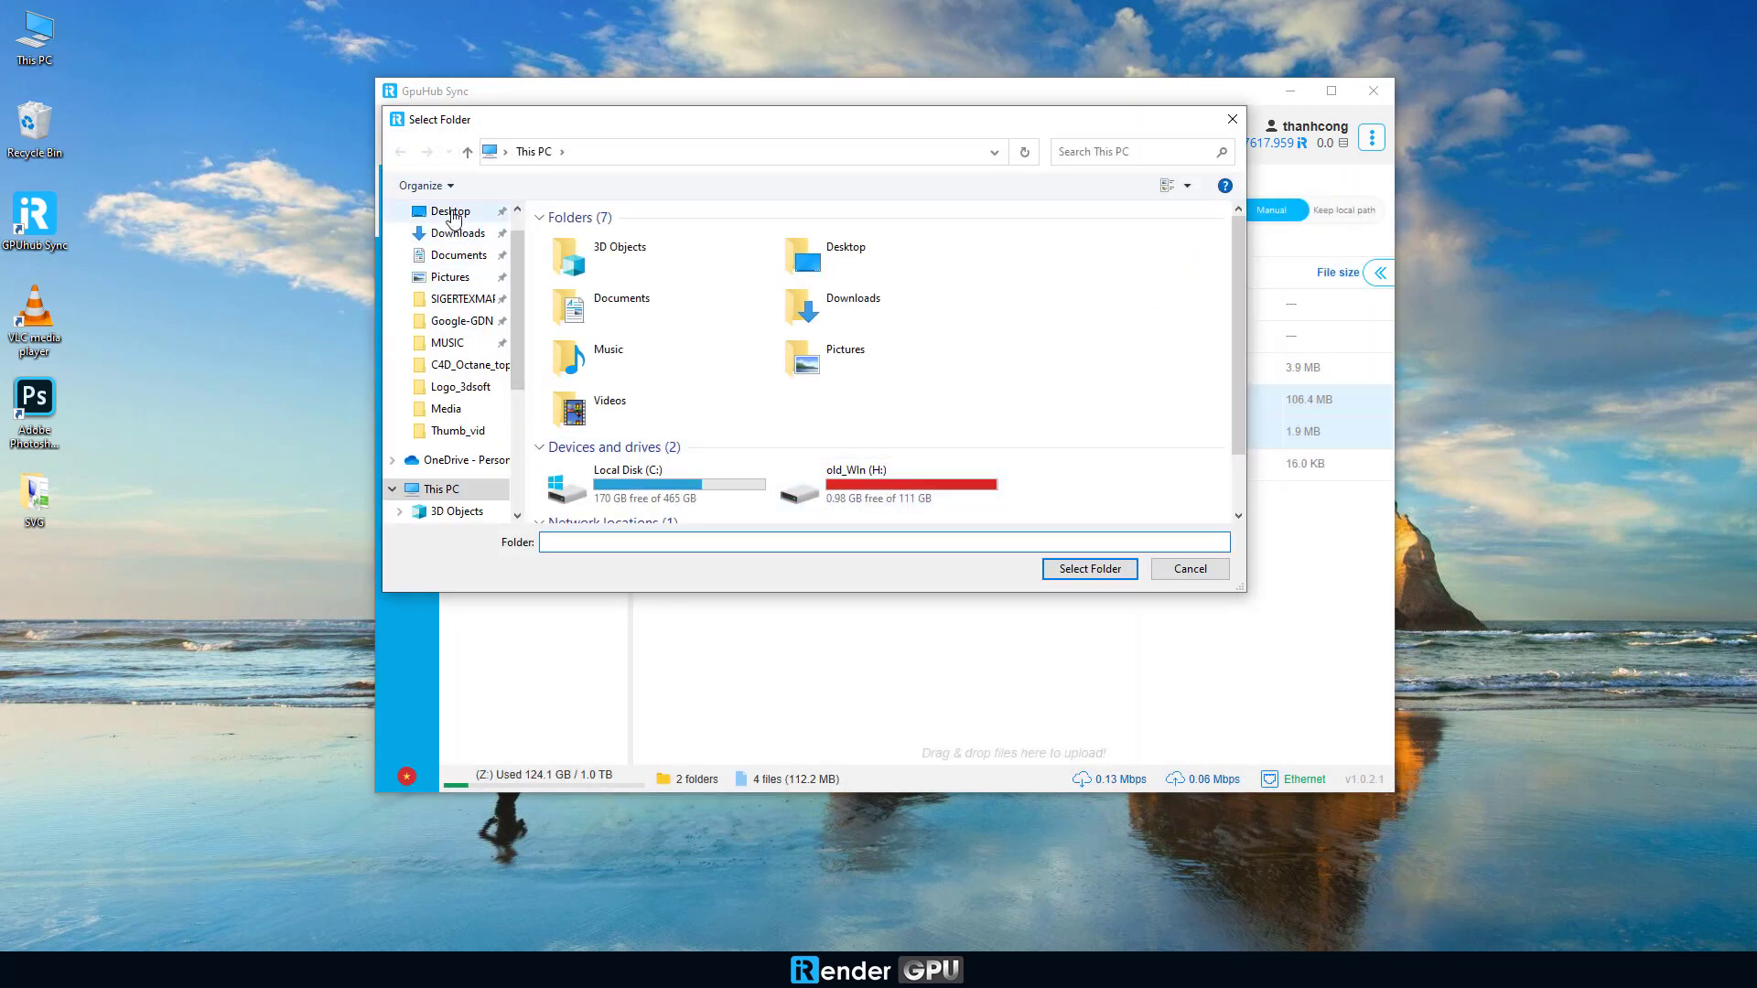
click(453, 213)
click(1081, 570)
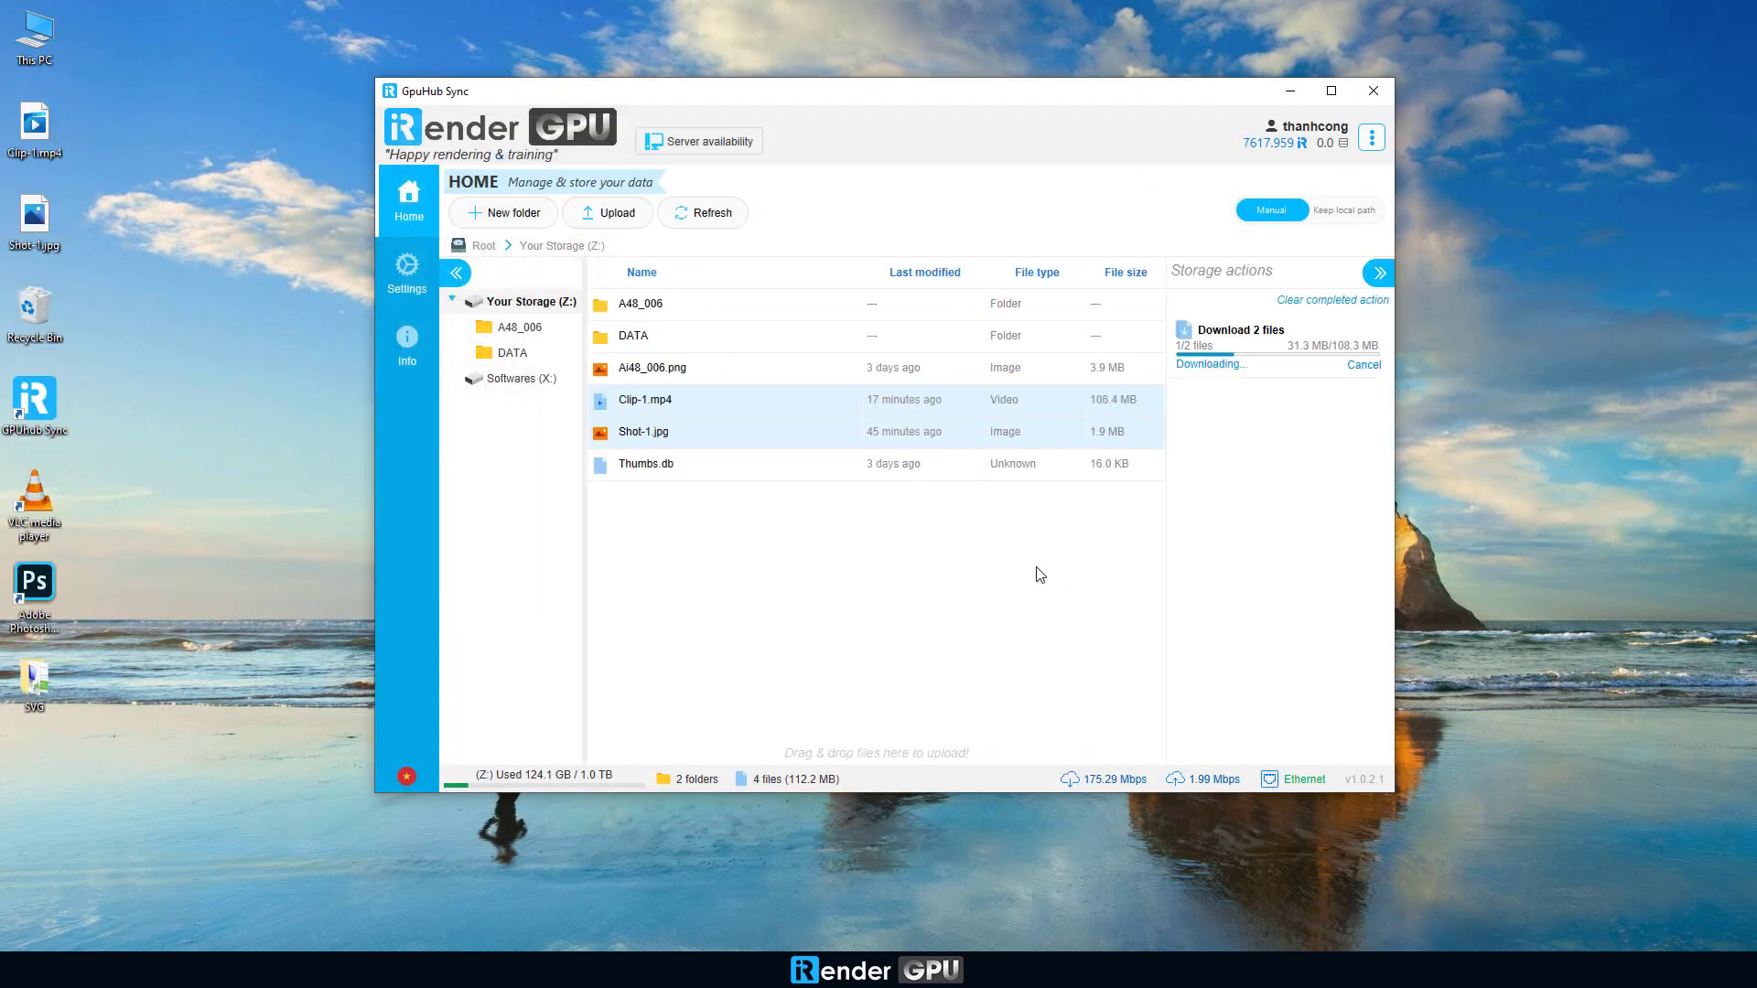
click(1289, 91)
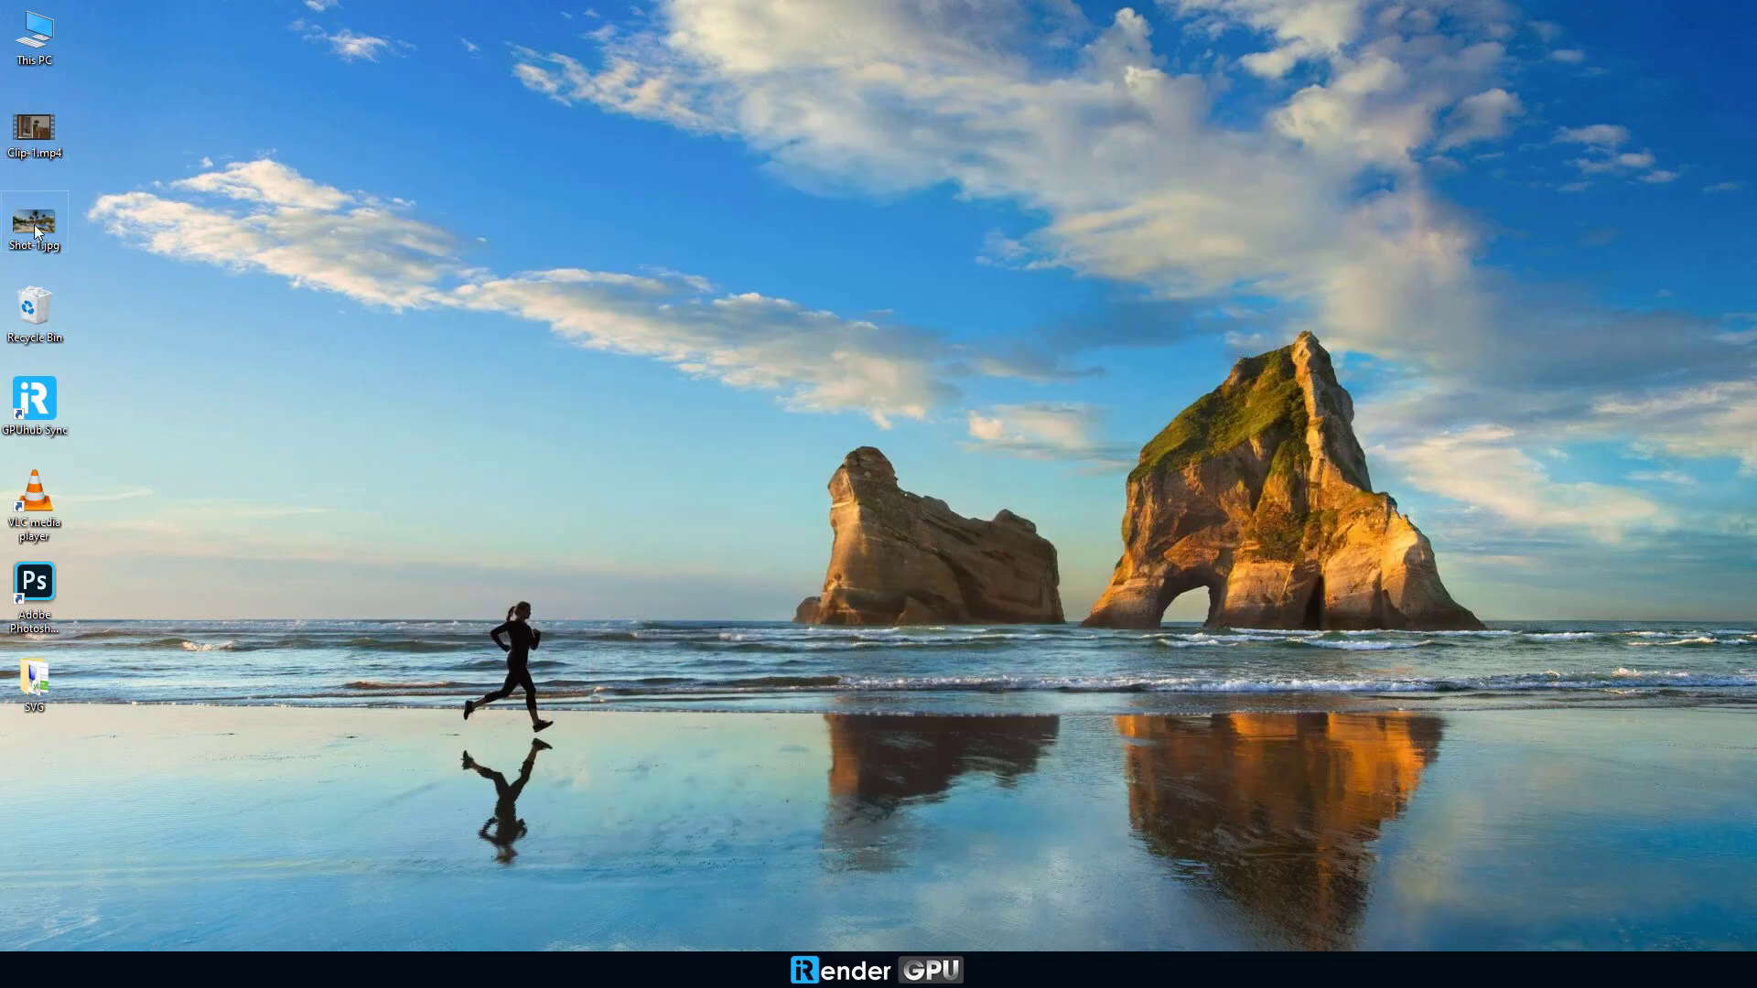